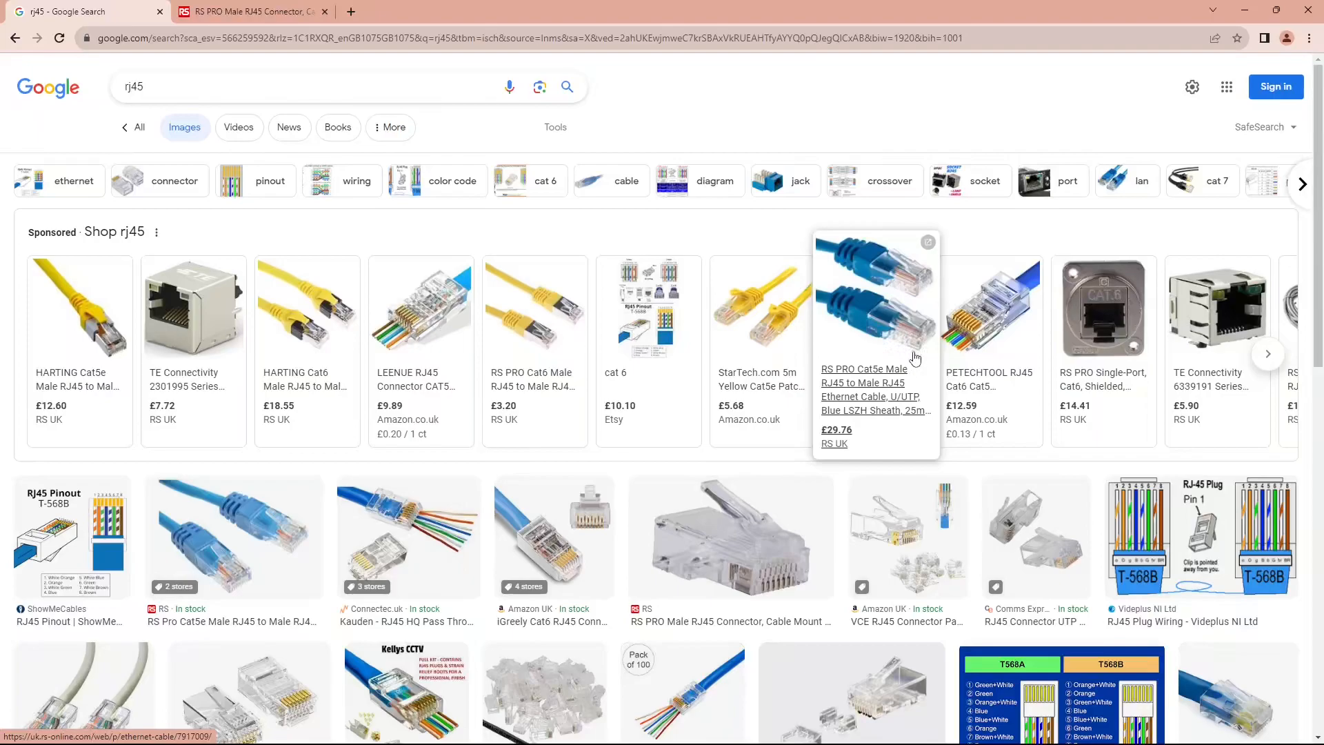
# Switch to Cisco Packet Tracer and place two PCs in the workspace, one above the other
pyautogui.click(1245, 9)
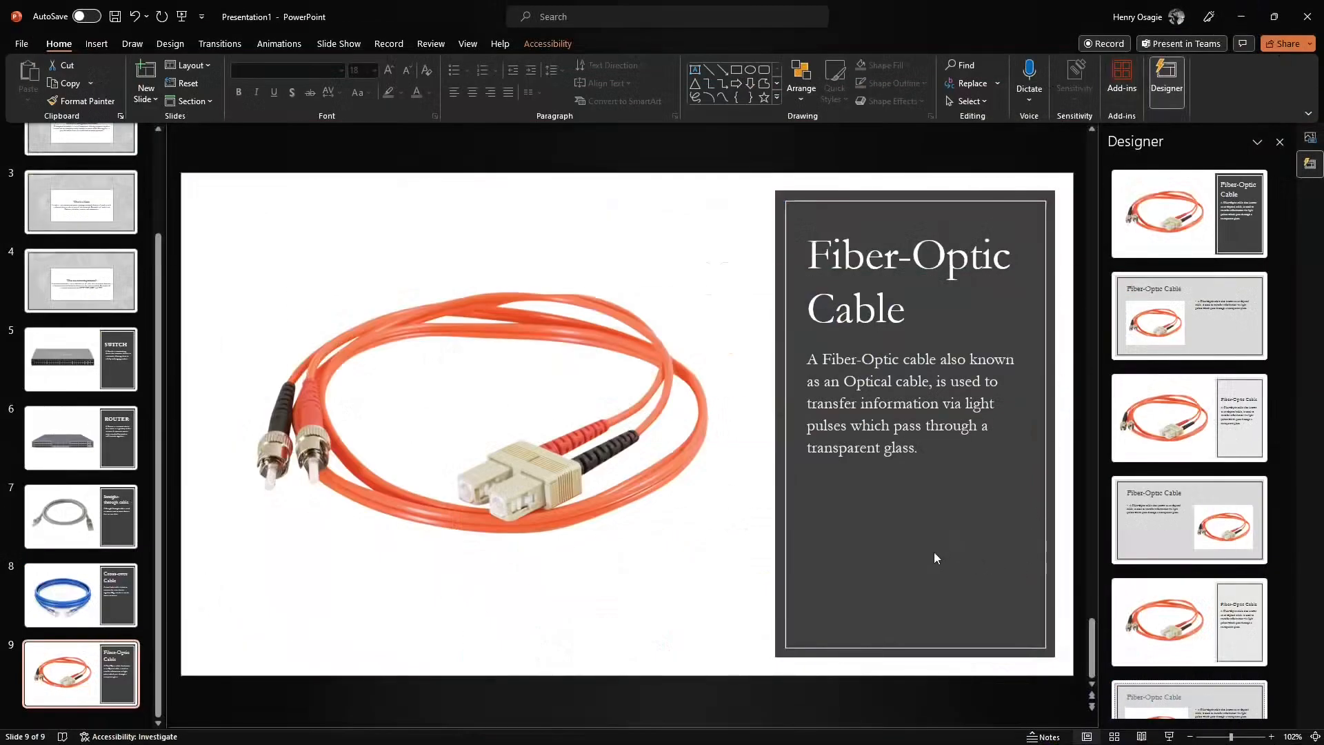
pyautogui.moveTo(723, 728)
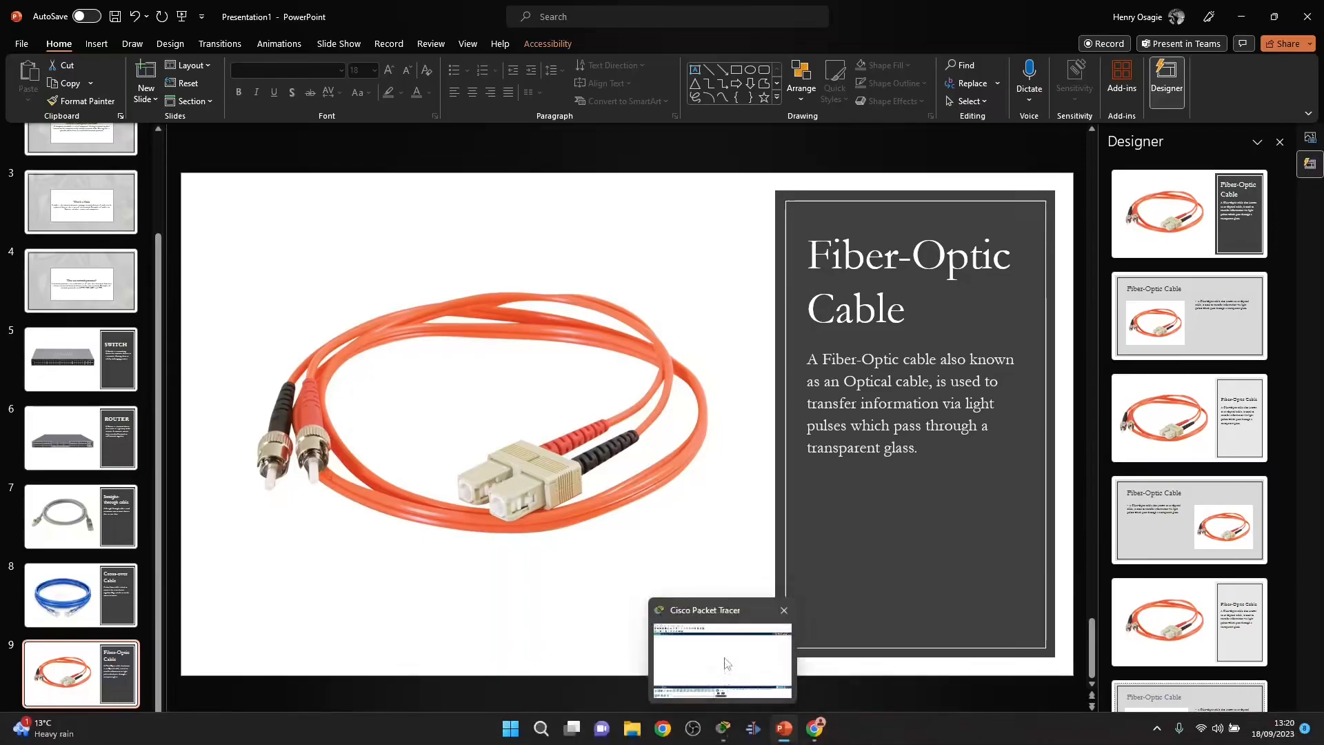
pyautogui.click(726, 663)
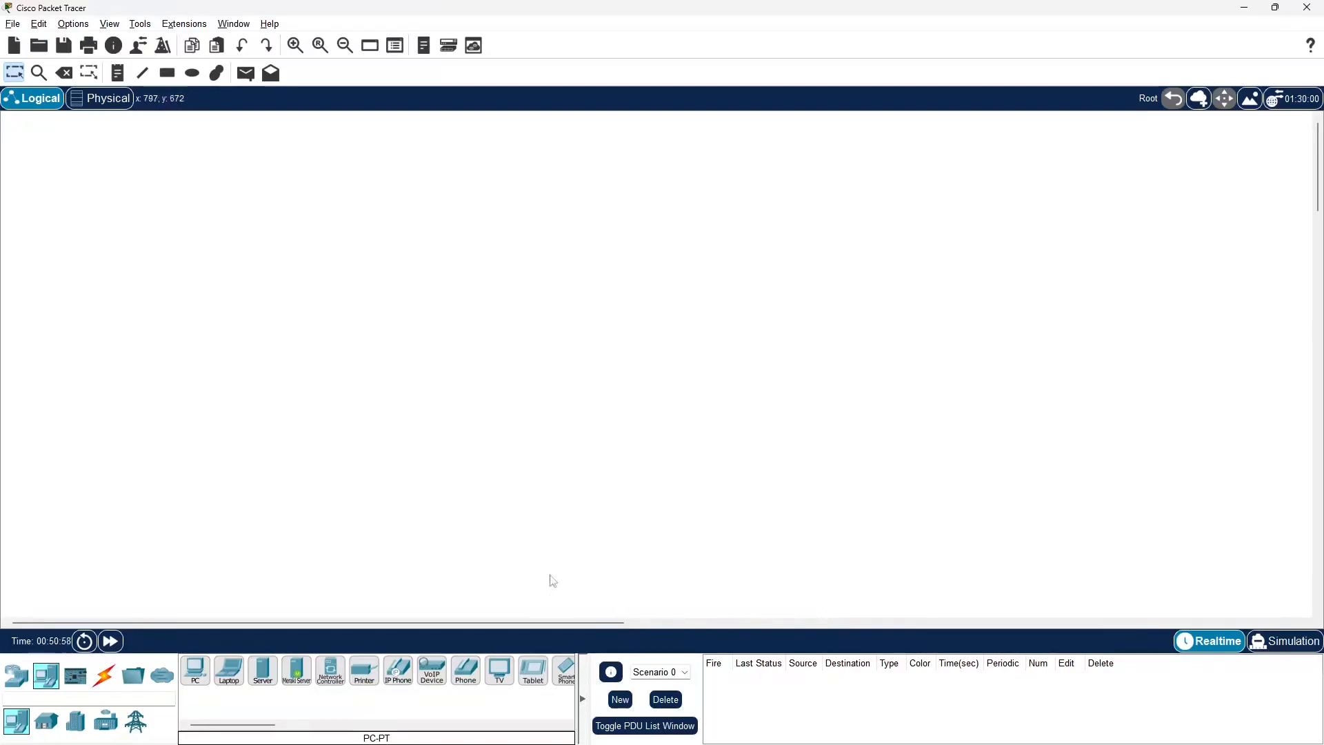
pyautogui.moveTo(476, 743)
pyautogui.click(202, 677)
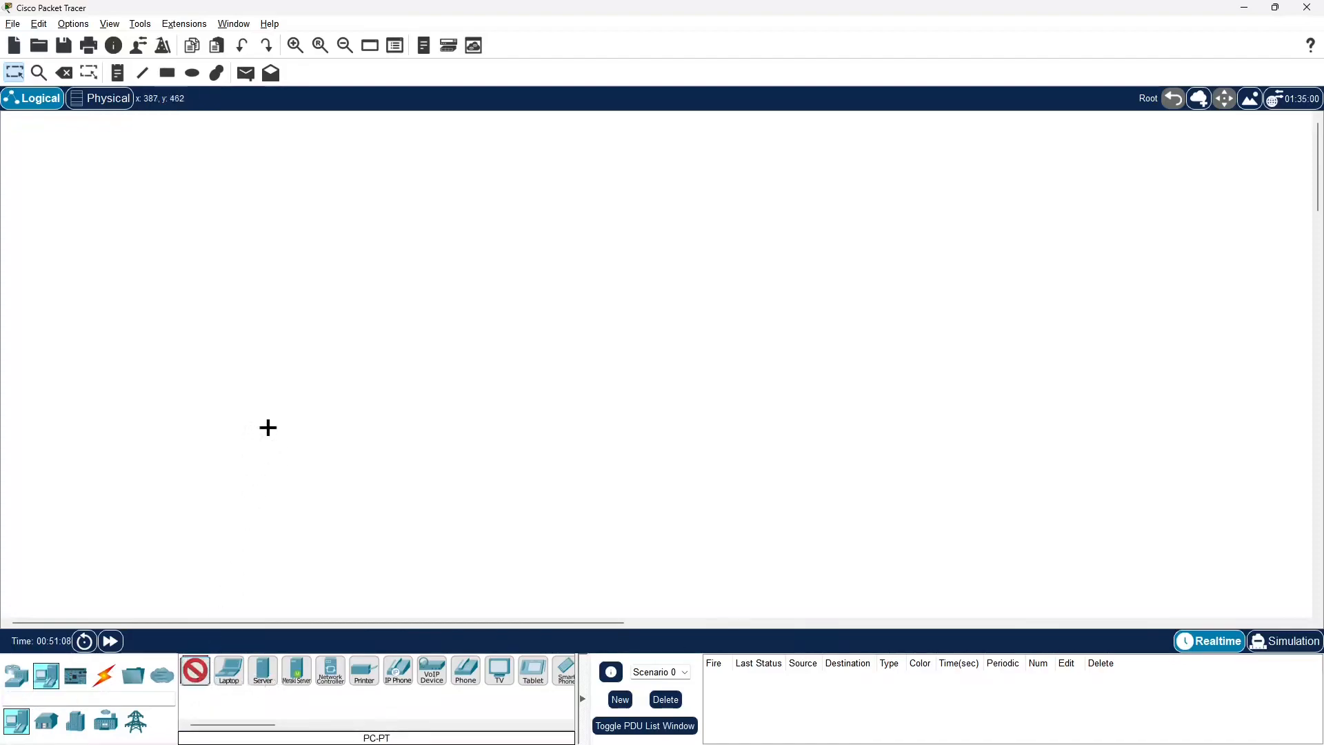
pyautogui.click(301, 375)
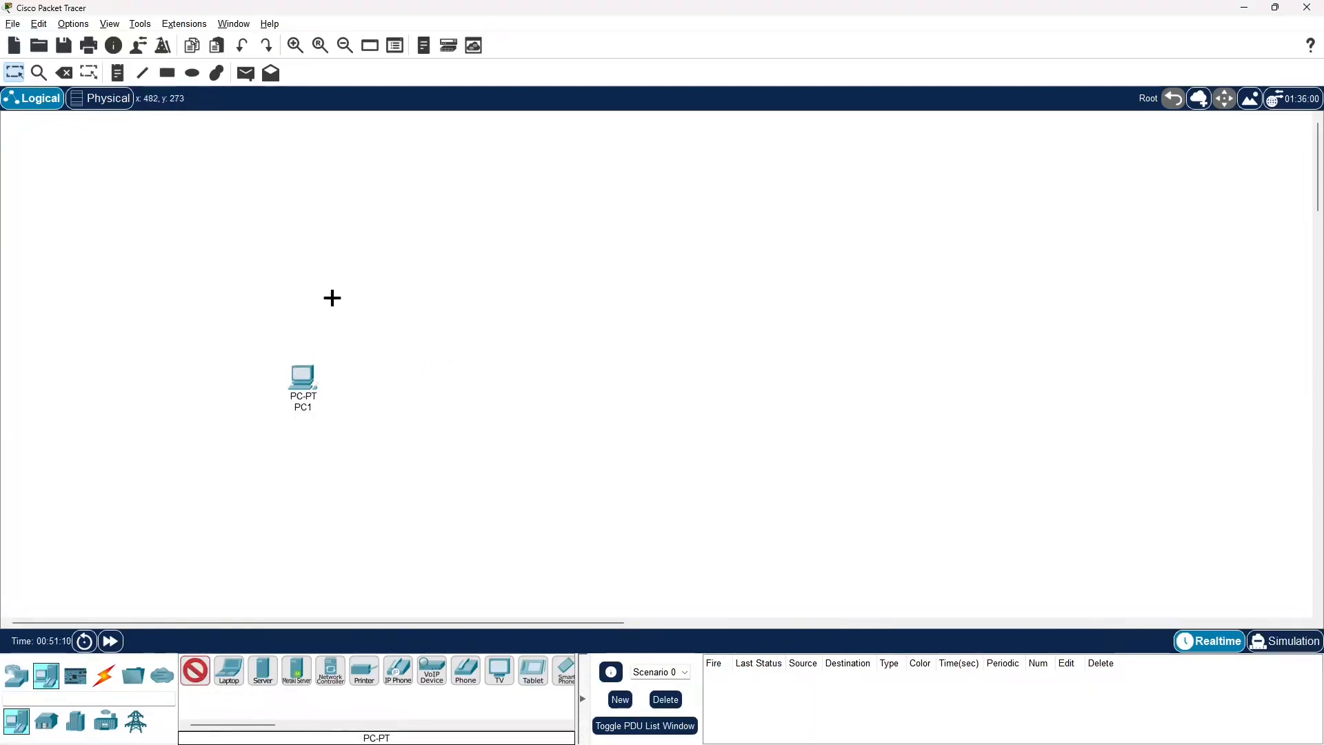
pyautogui.click(306, 284)
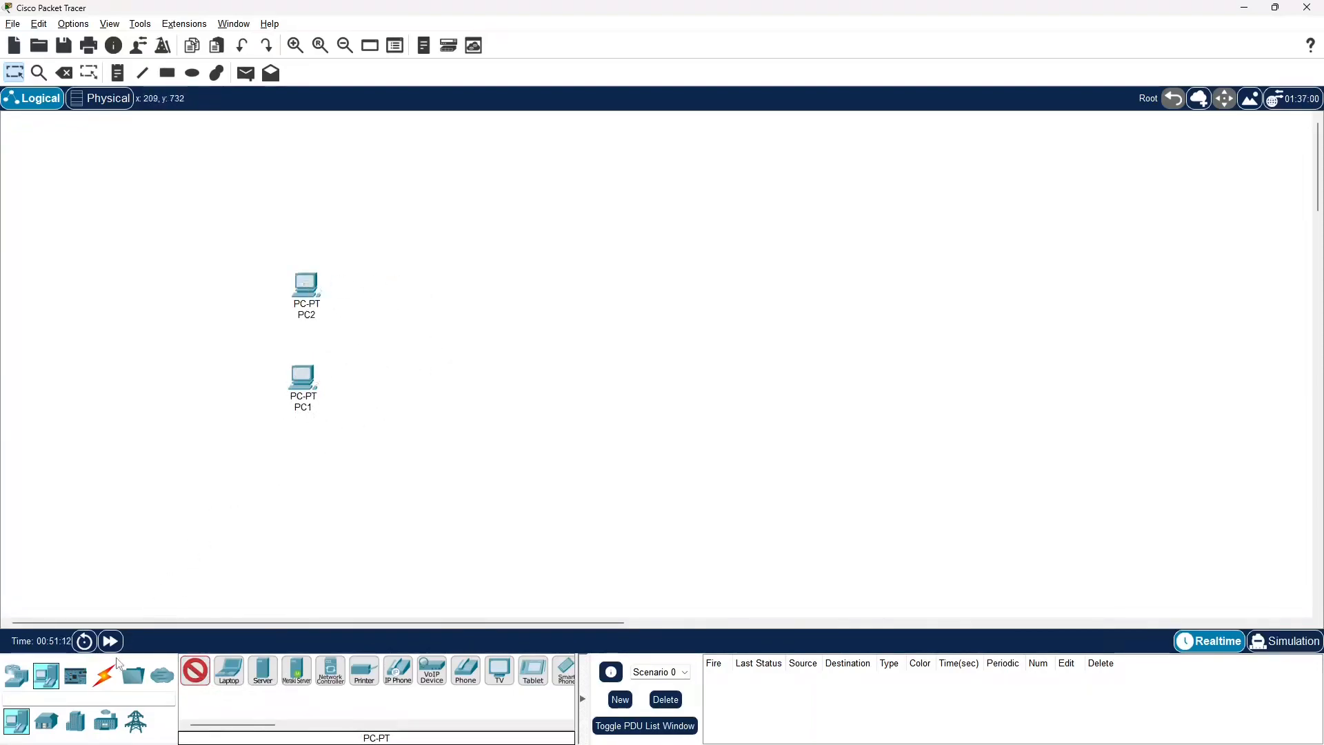
pyautogui.press('Escape')
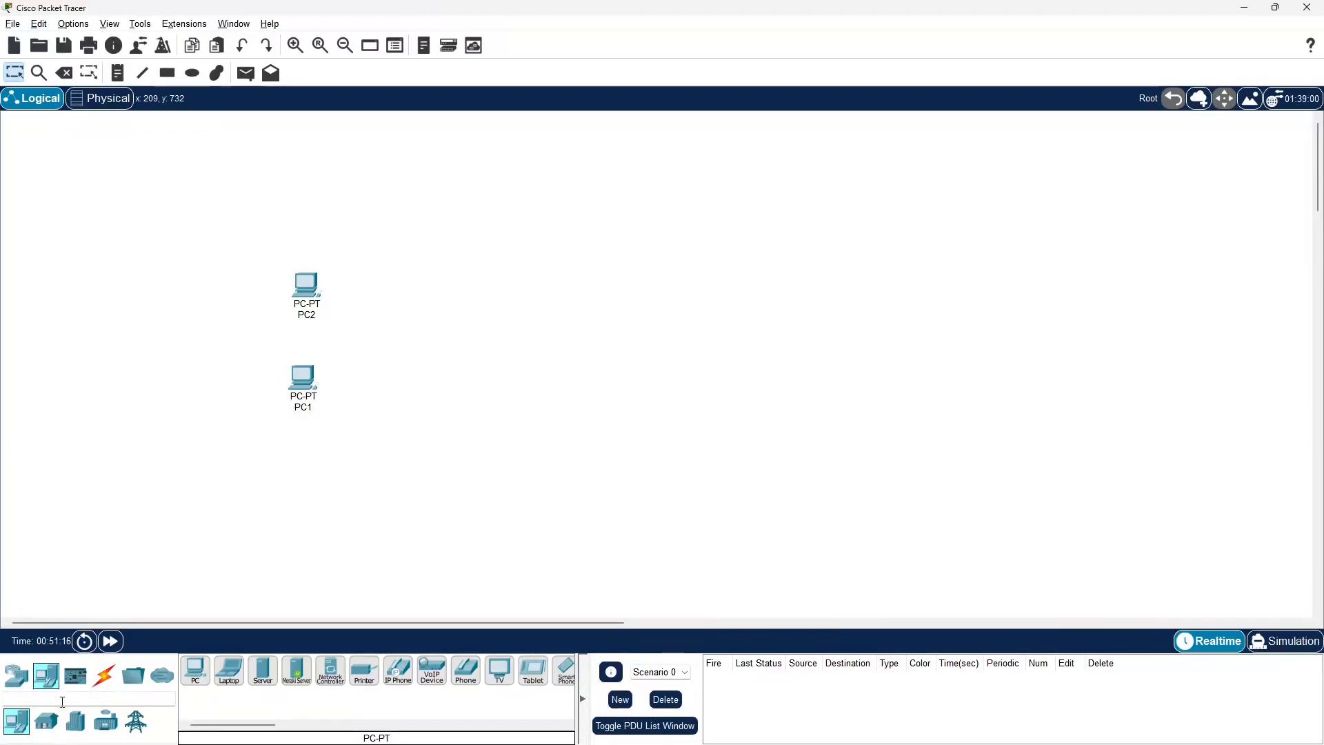
# Place two 2960 switches beside the PCs, one above the other
pyautogui.click(17, 675)
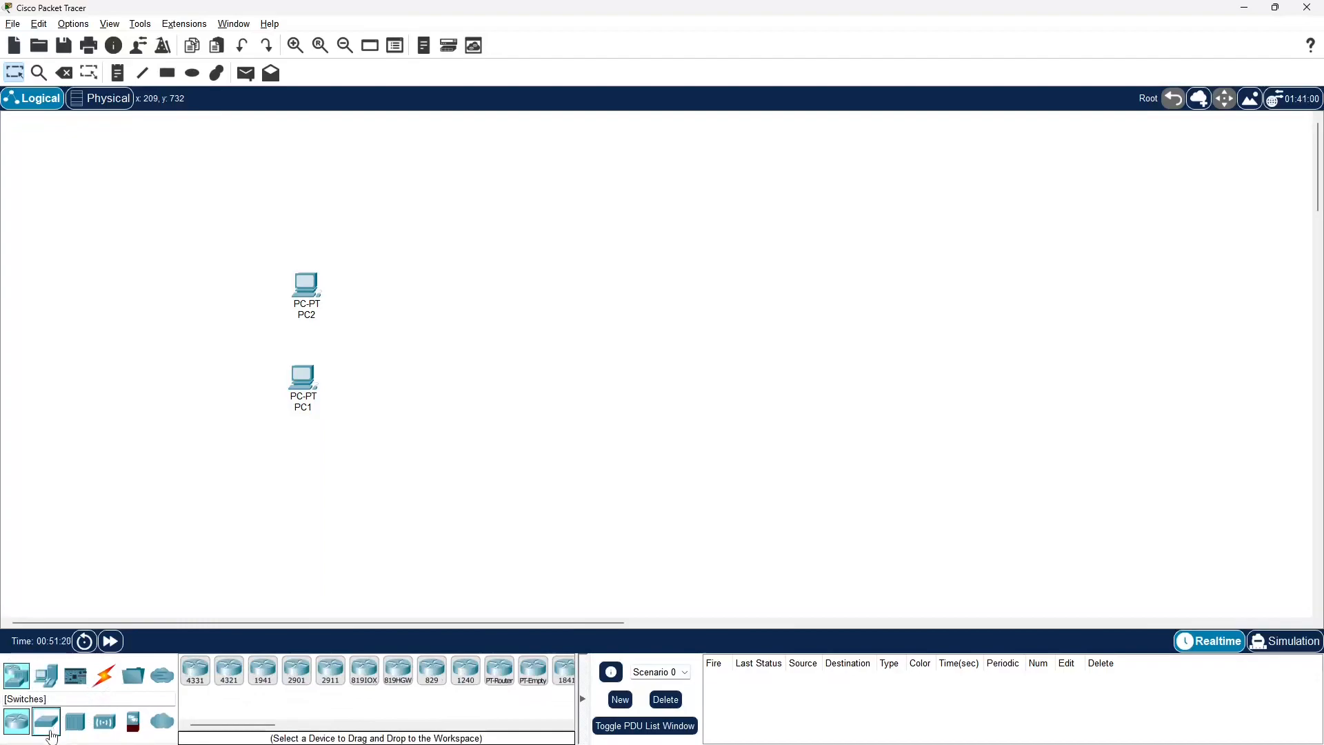
pyautogui.click(50, 729)
pyautogui.click(196, 670)
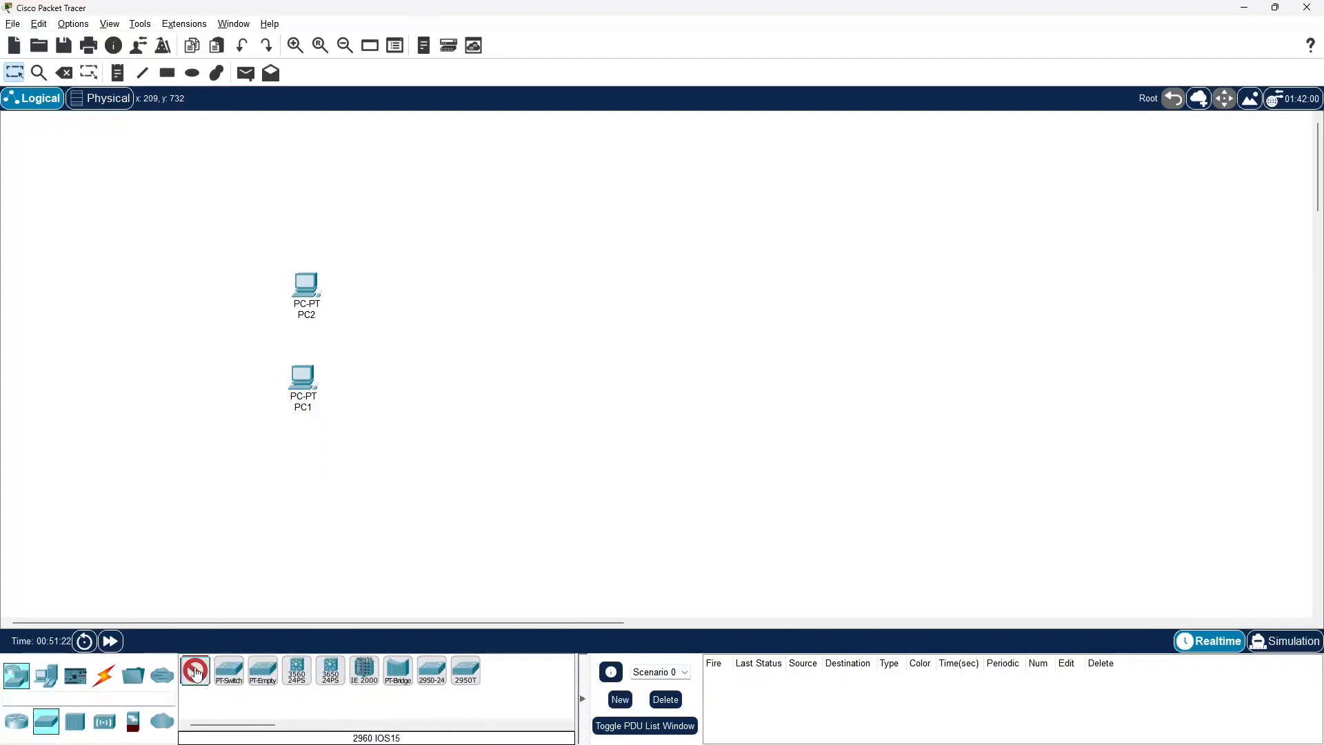
pyautogui.click(524, 269)
pyautogui.click(527, 352)
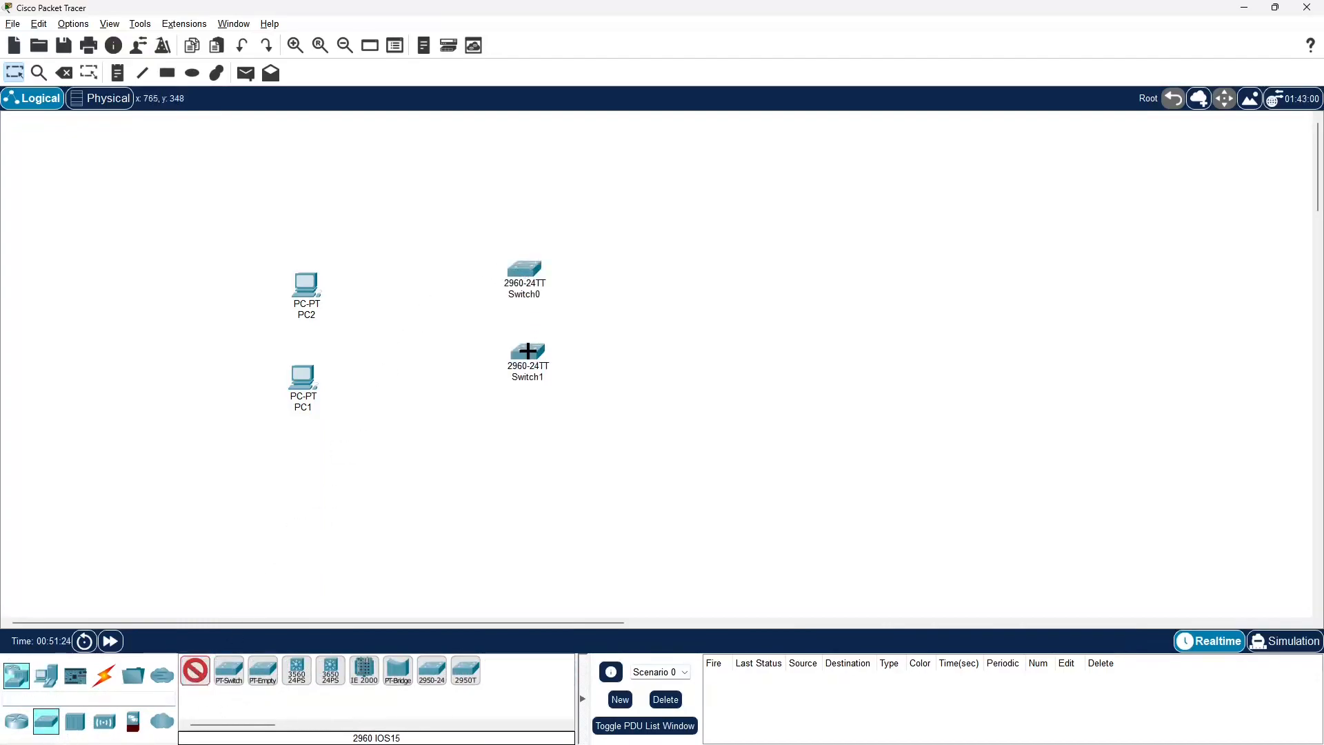
# Place two 2911 routers on the far side of the switches and move Switch1 down level with the lower router
pyautogui.click(16, 720)
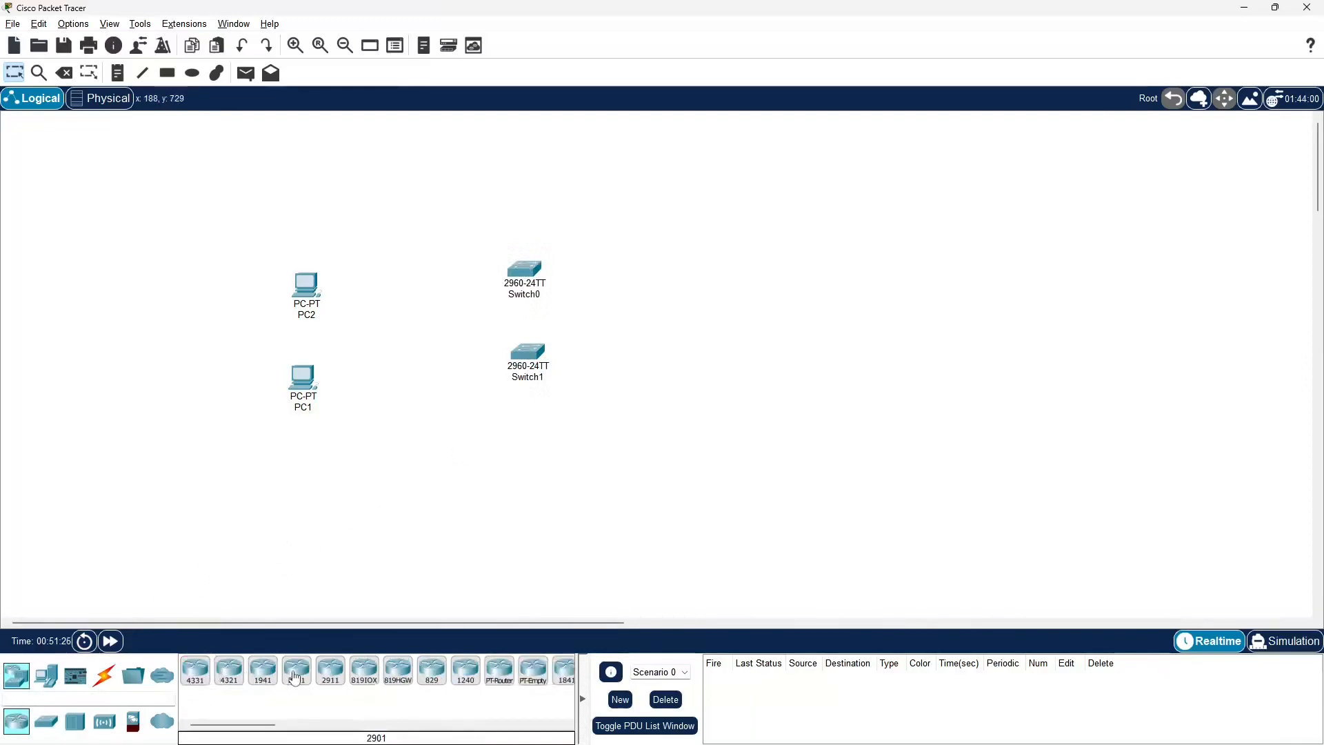
pyautogui.click(330, 671)
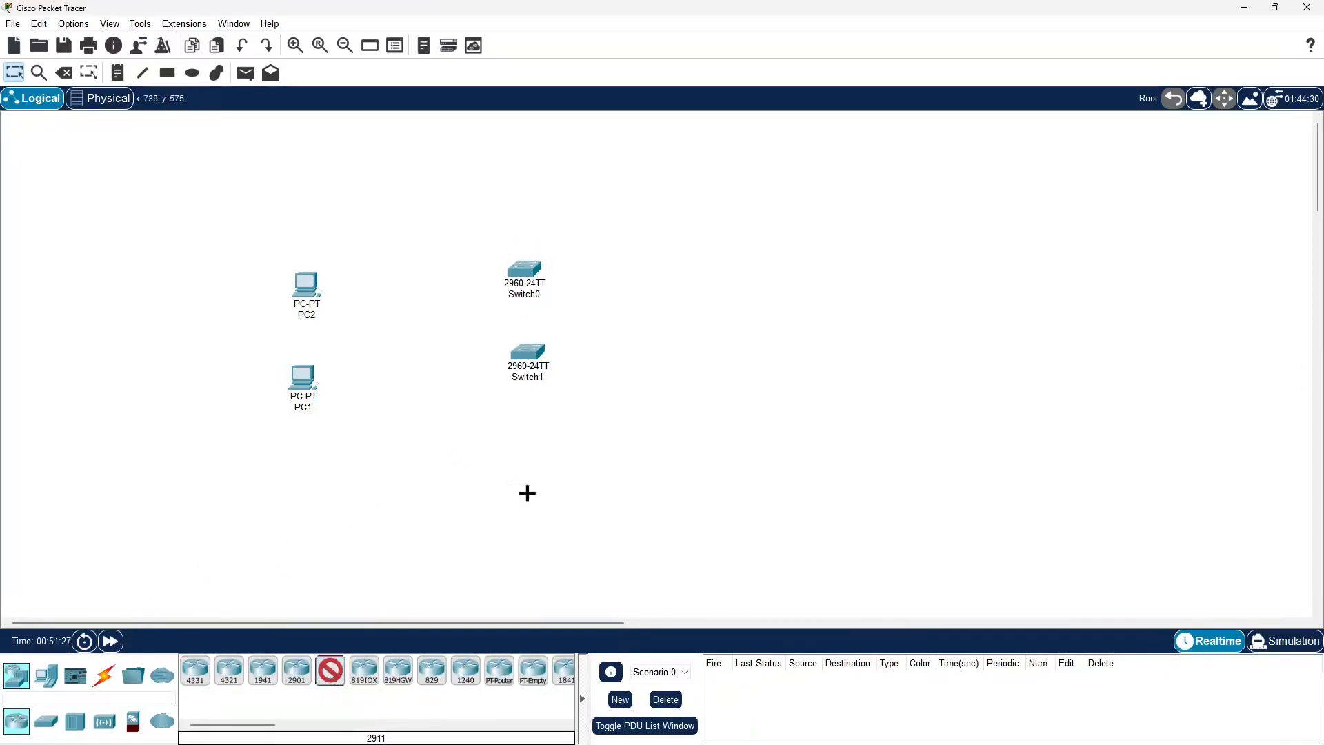
pyautogui.click(702, 258)
pyautogui.click(703, 386)
pyautogui.press('Escape')
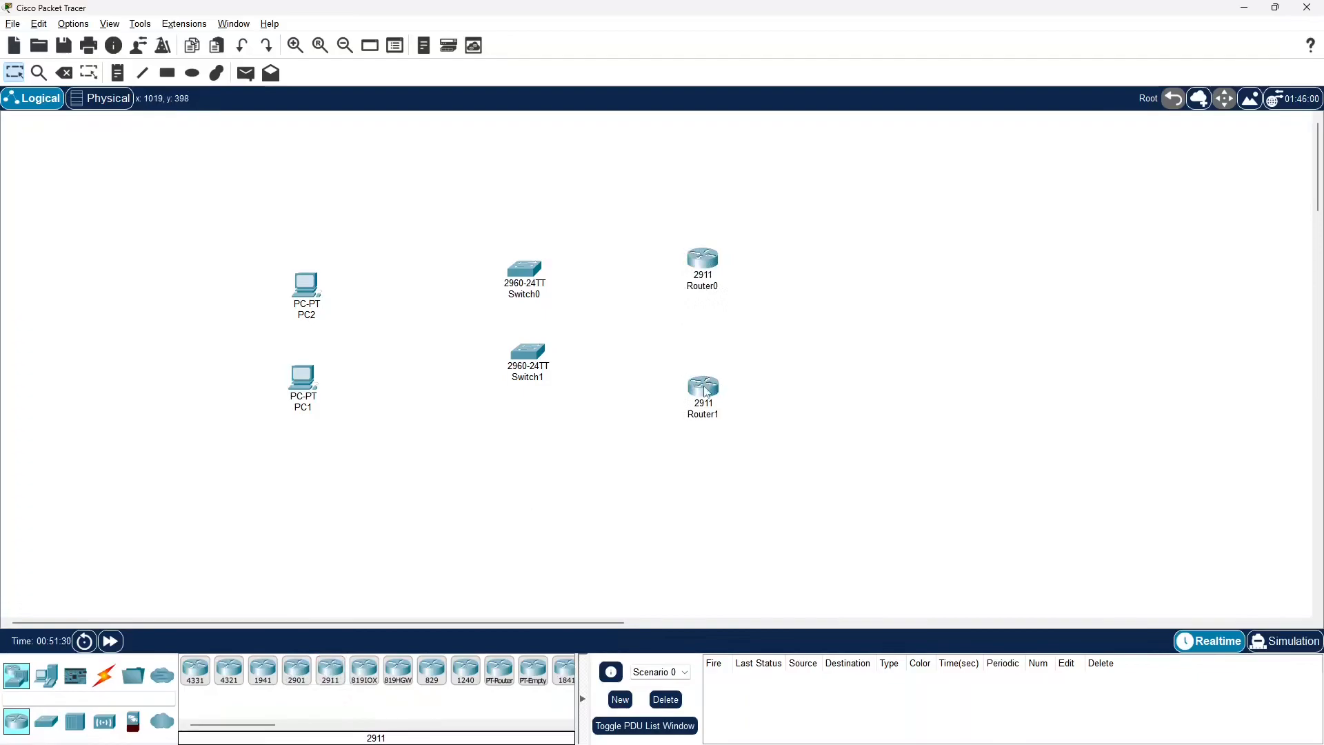
pyautogui.moveTo(542, 361); pyautogui.dragTo(529, 397)
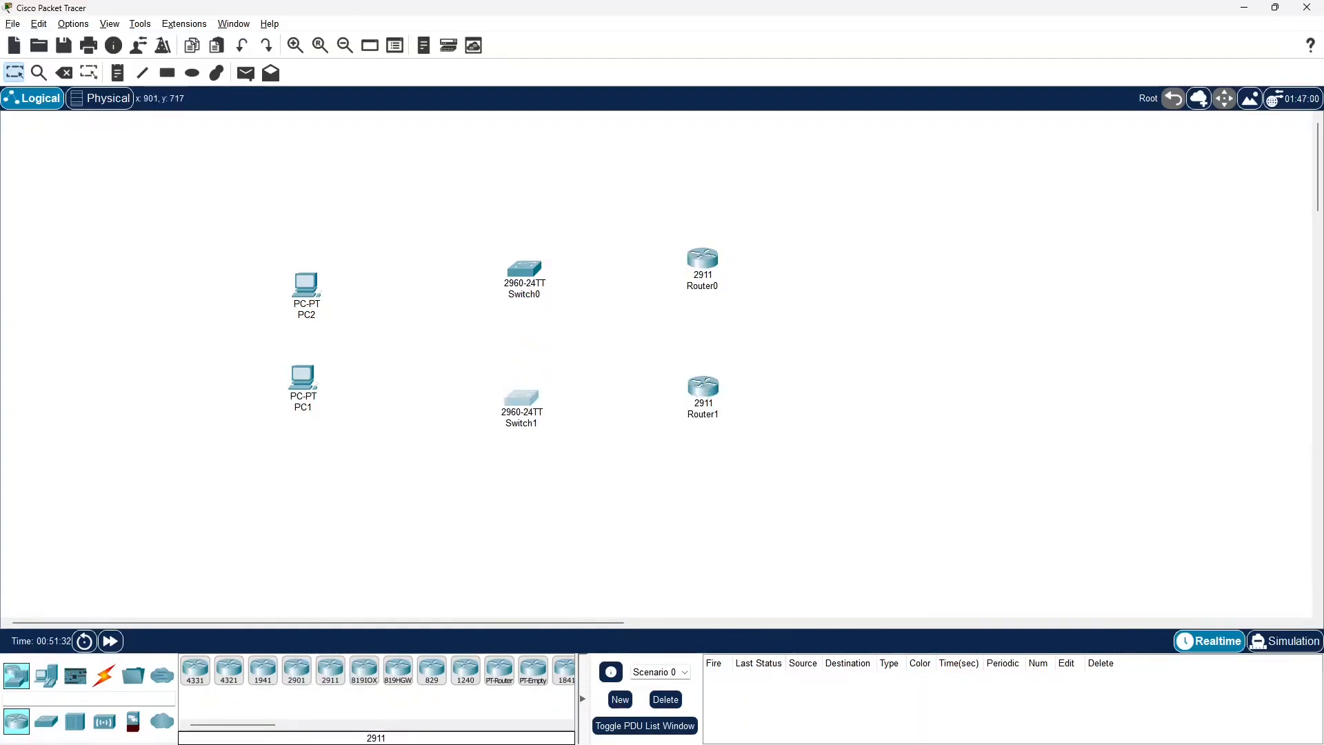
# Switch to PowerPoint and review the Cross-over Cable slide to see which devices it connects
pyautogui.click(784, 728)
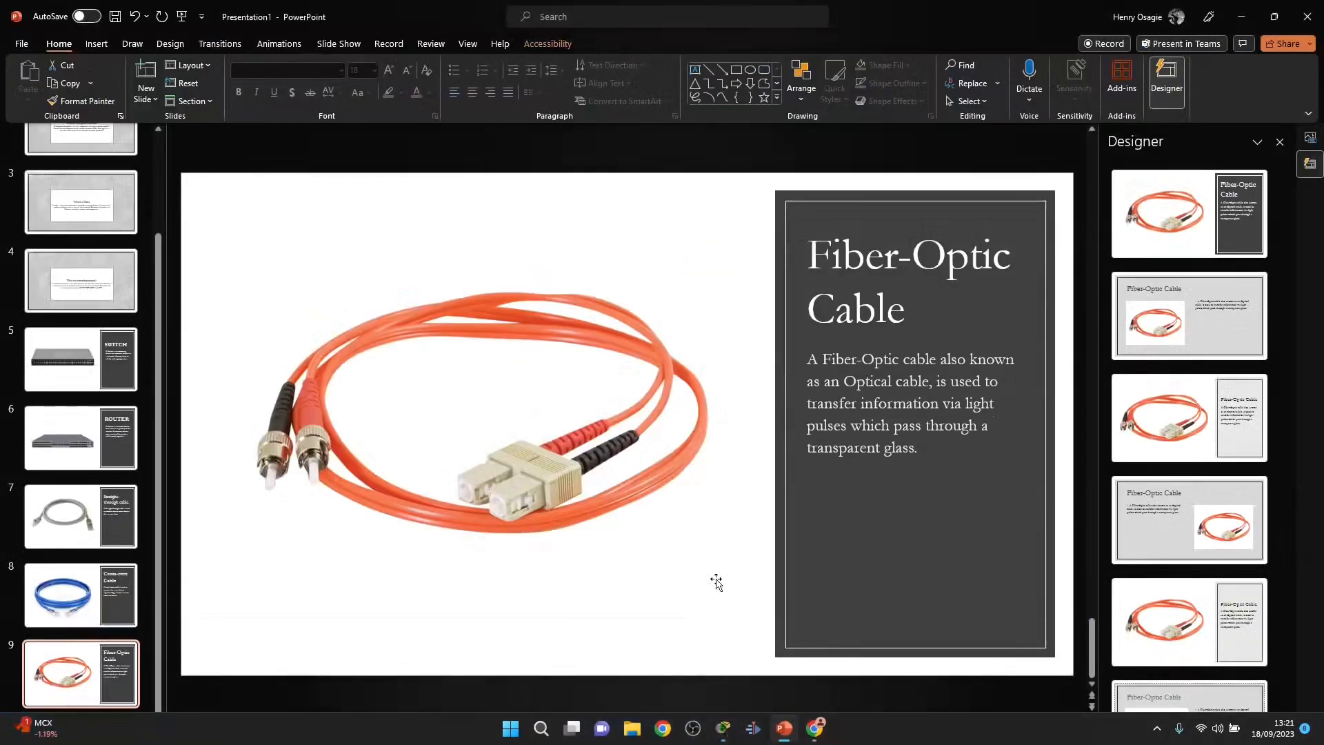
pyautogui.click(81, 607)
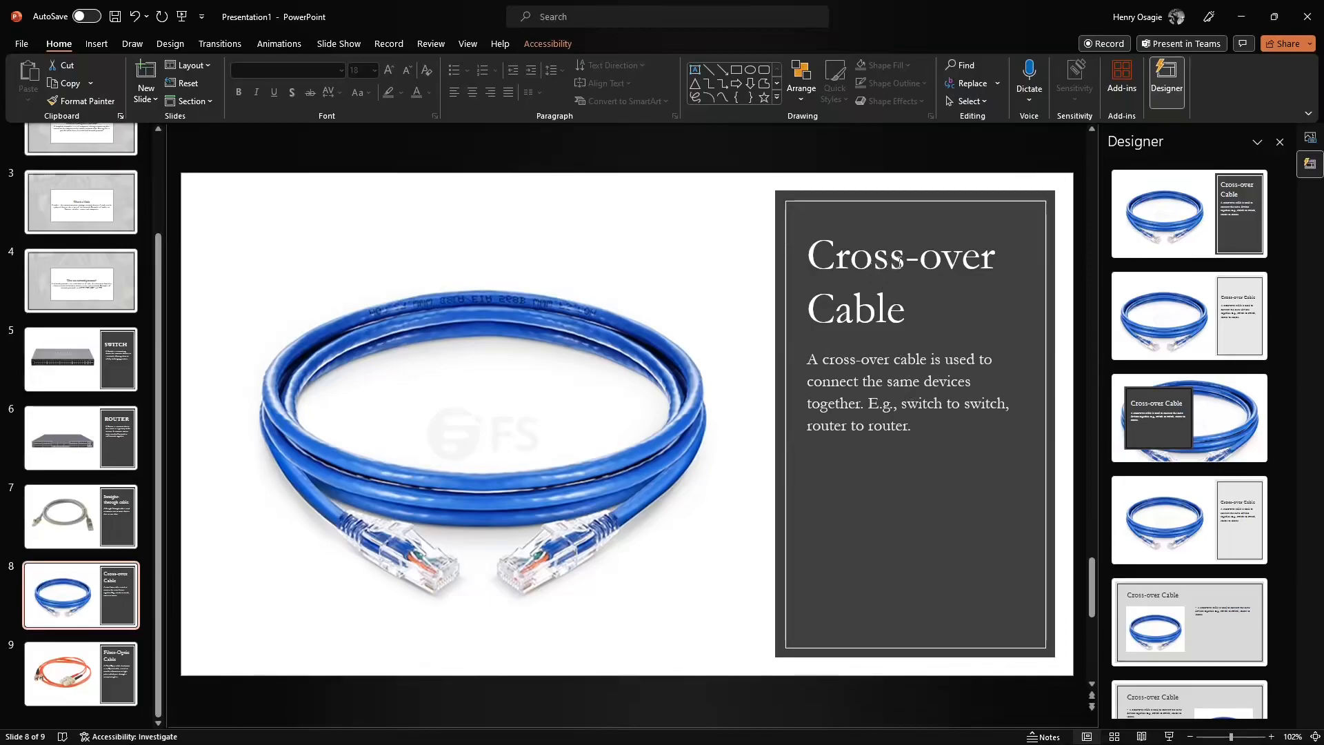
pyautogui.moveTo(829, 743)
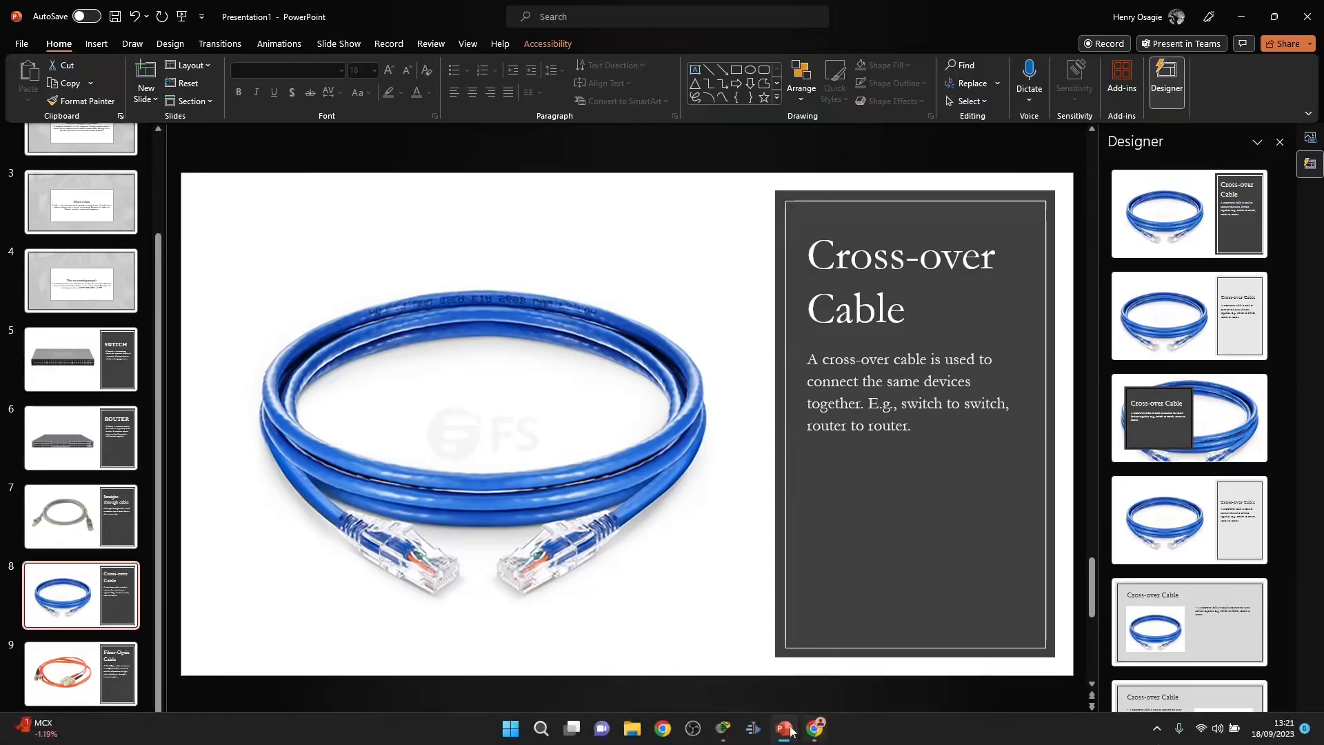
# Back in Packet Tracer, link Switch0's FastEthernet0/1 to Switch1 with a copper cross-over cable and fast-forward the simulation time
pyautogui.click(729, 736)
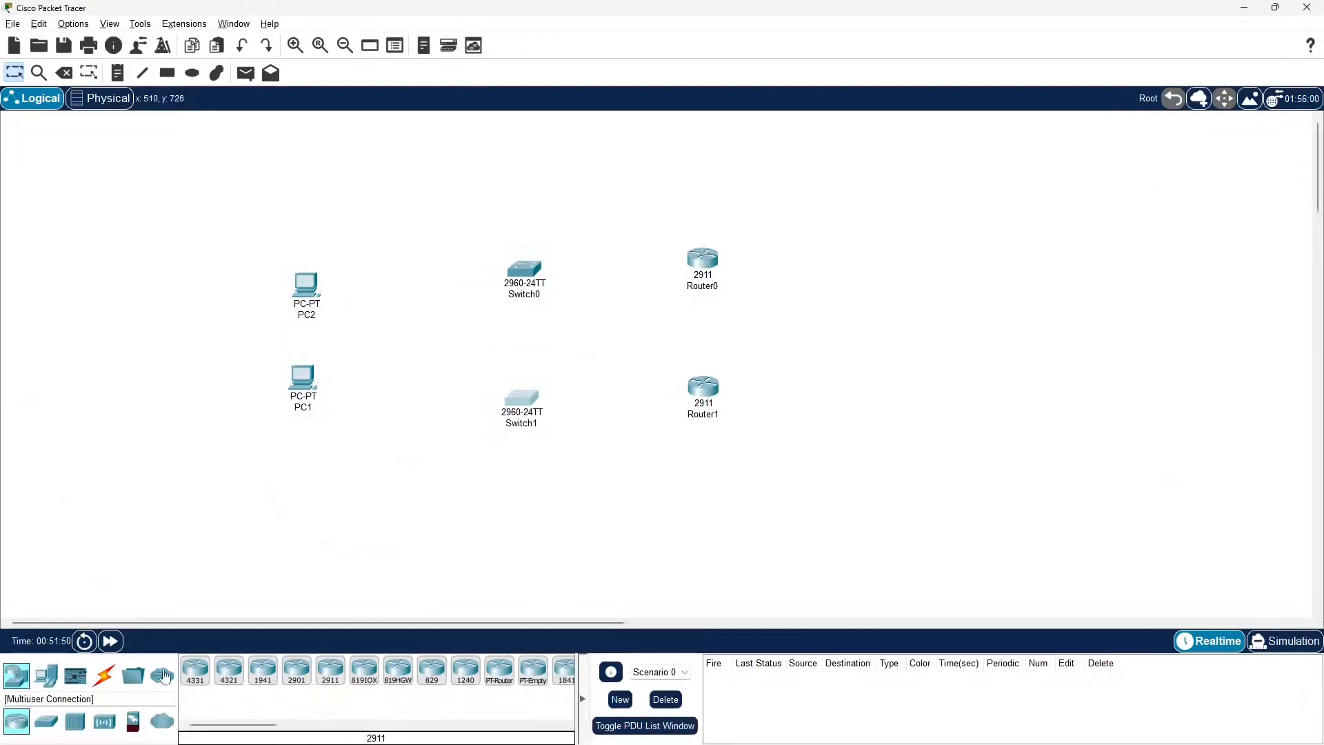
pyautogui.click(104, 677)
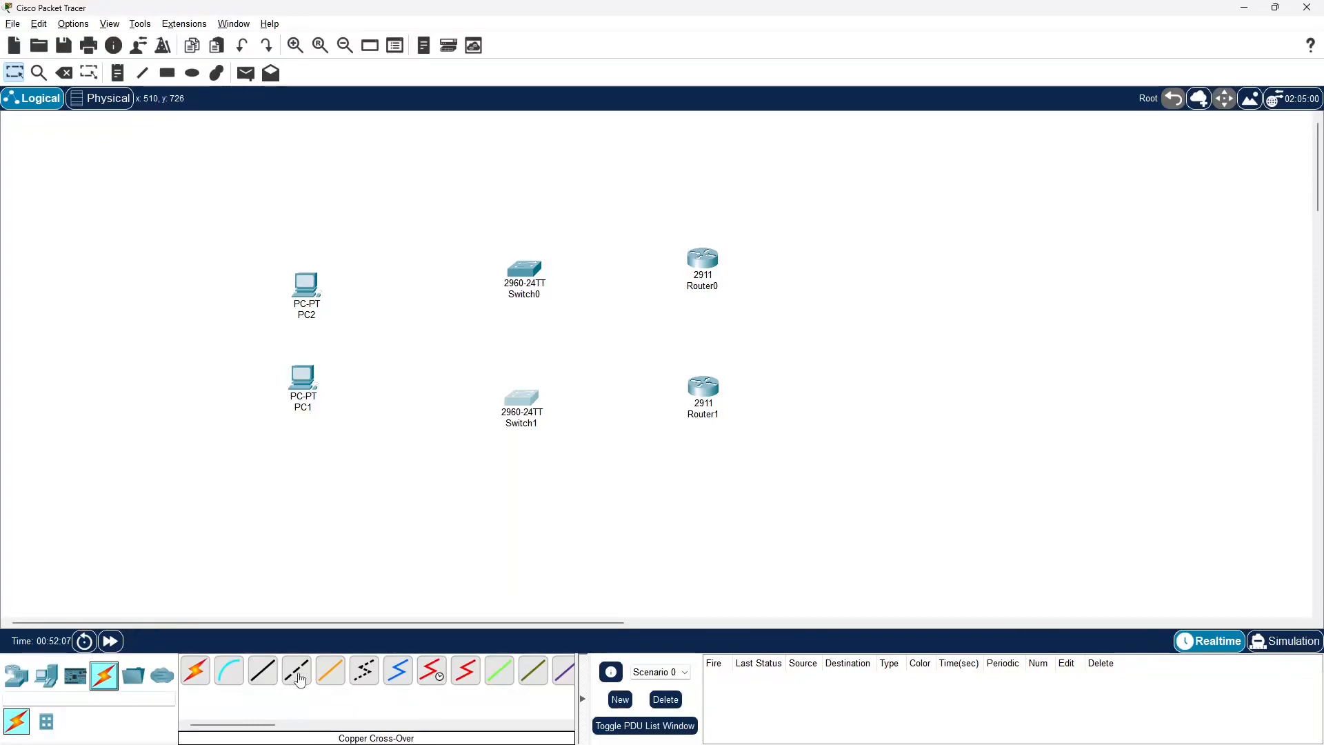
pyautogui.click(301, 681)
pyautogui.click(530, 273)
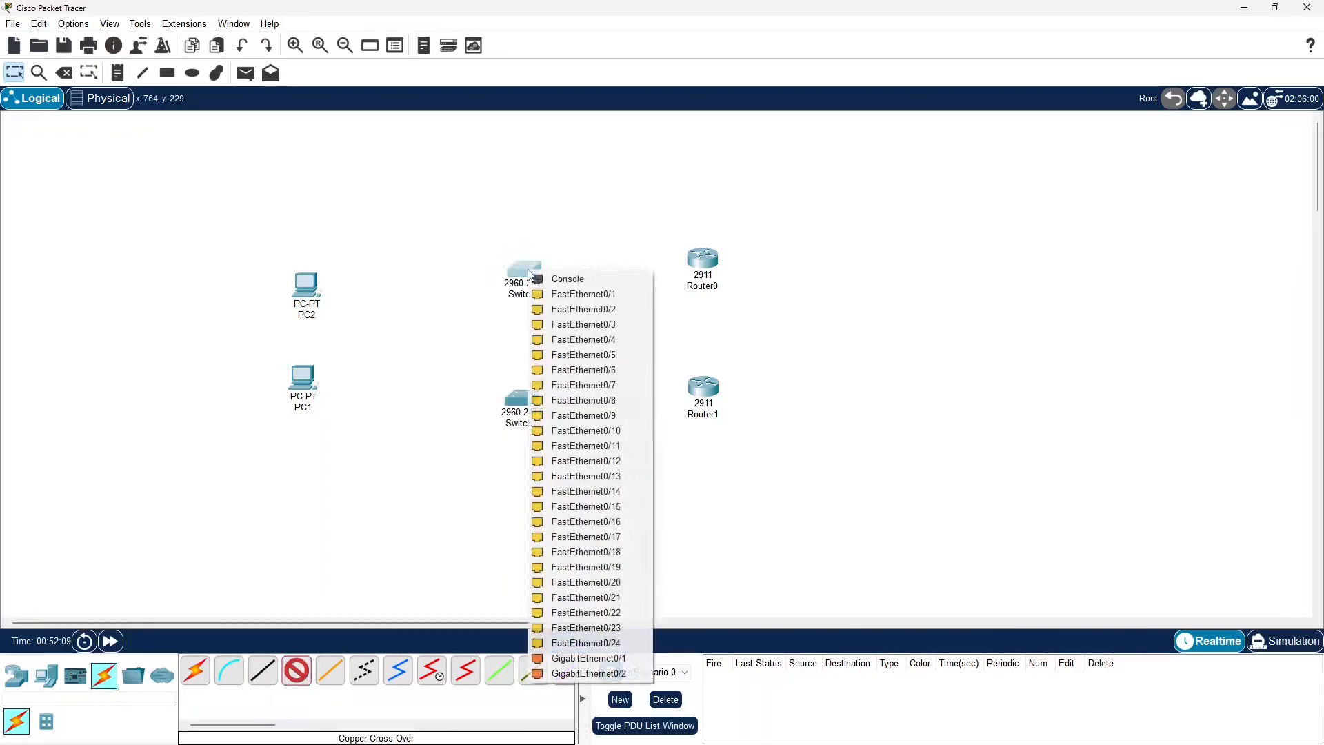
pyautogui.click(583, 294)
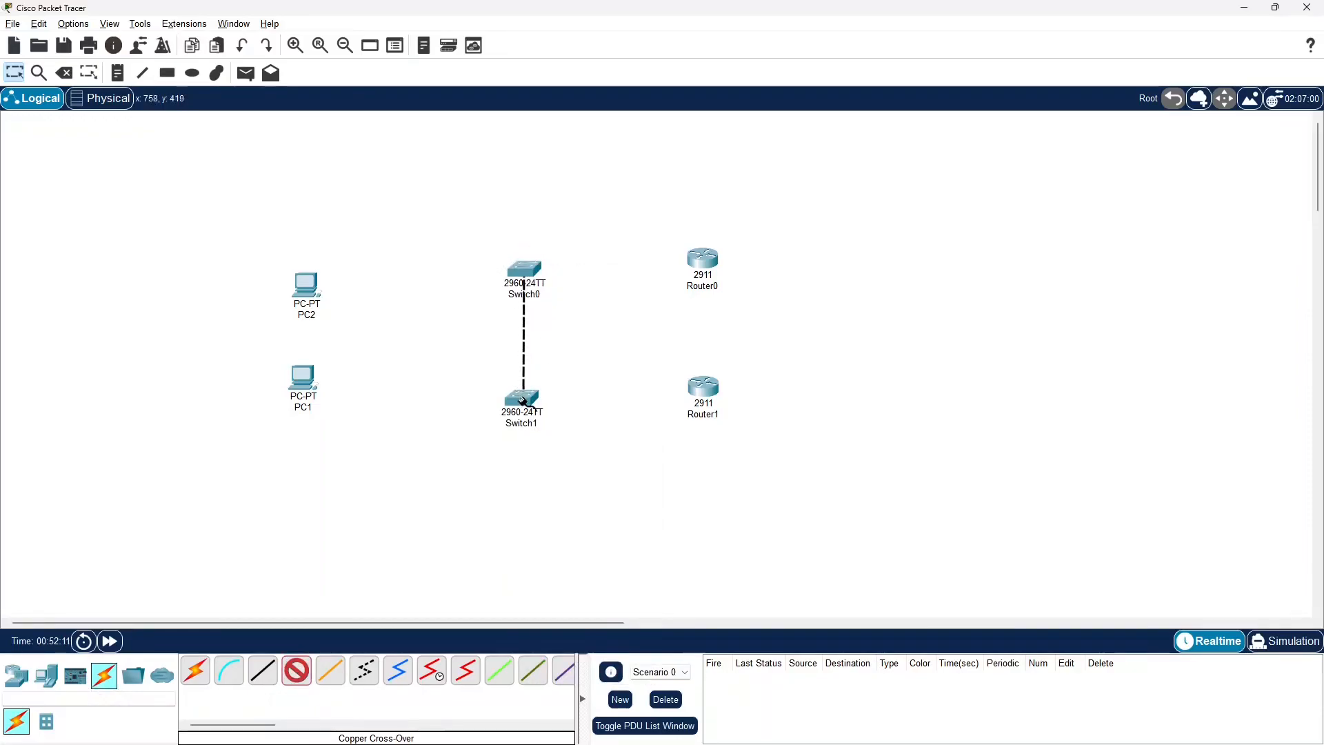
pyautogui.click(522, 400)
pyautogui.click(624, 35)
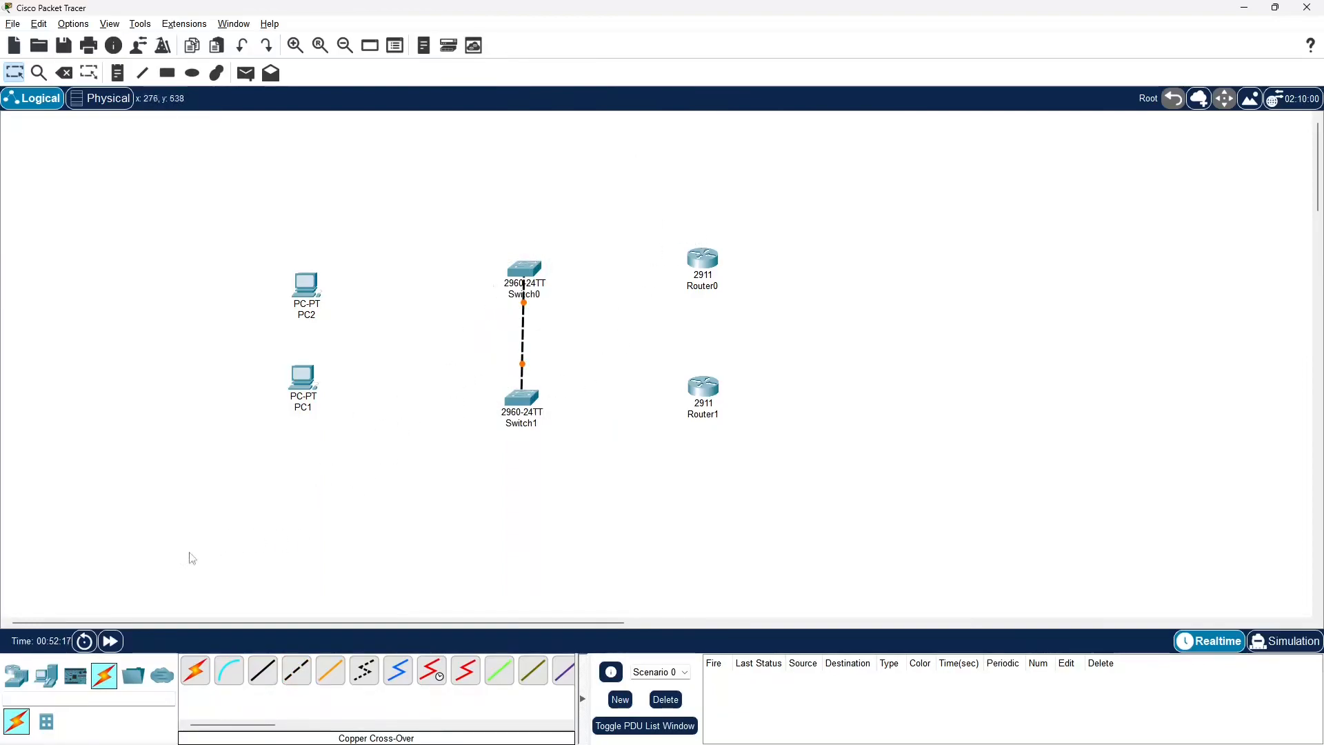
pyautogui.click(110, 641)
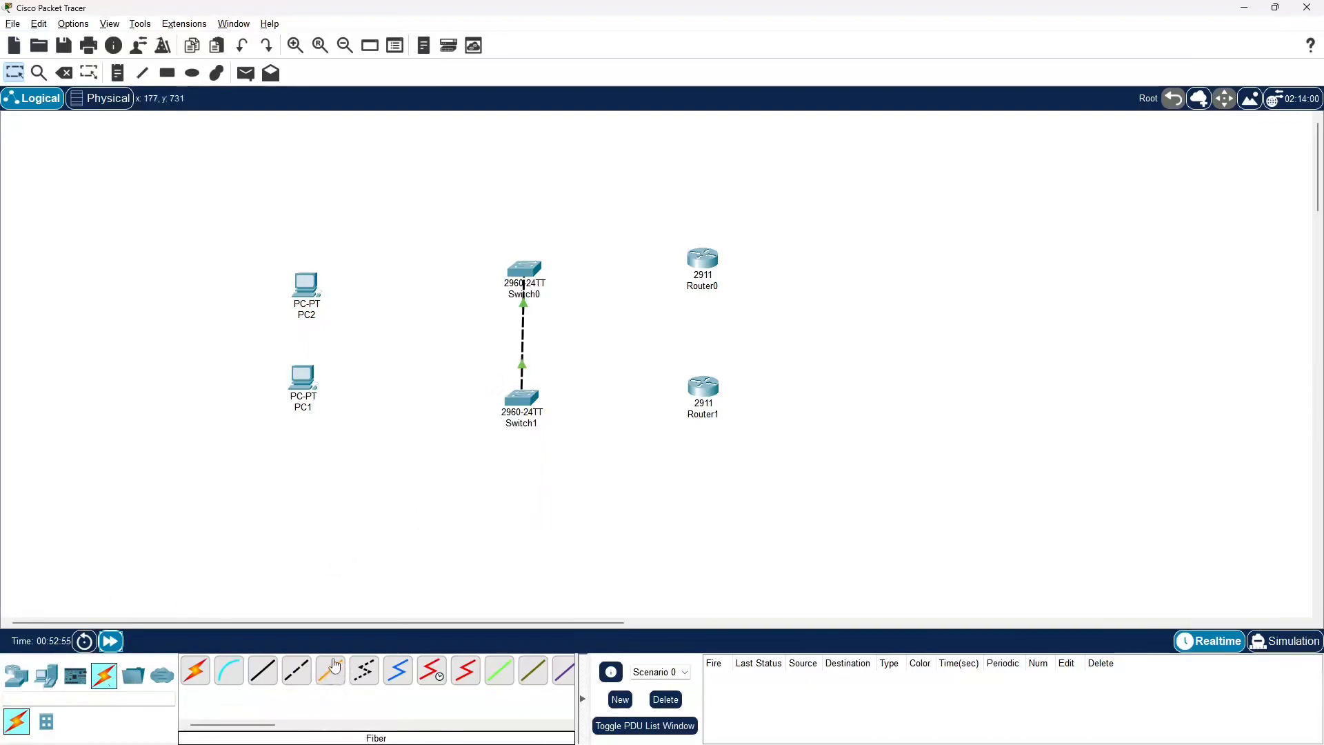
# Connect Router0 to Router1 with a copper cross-over cable
pyautogui.click(295, 679)
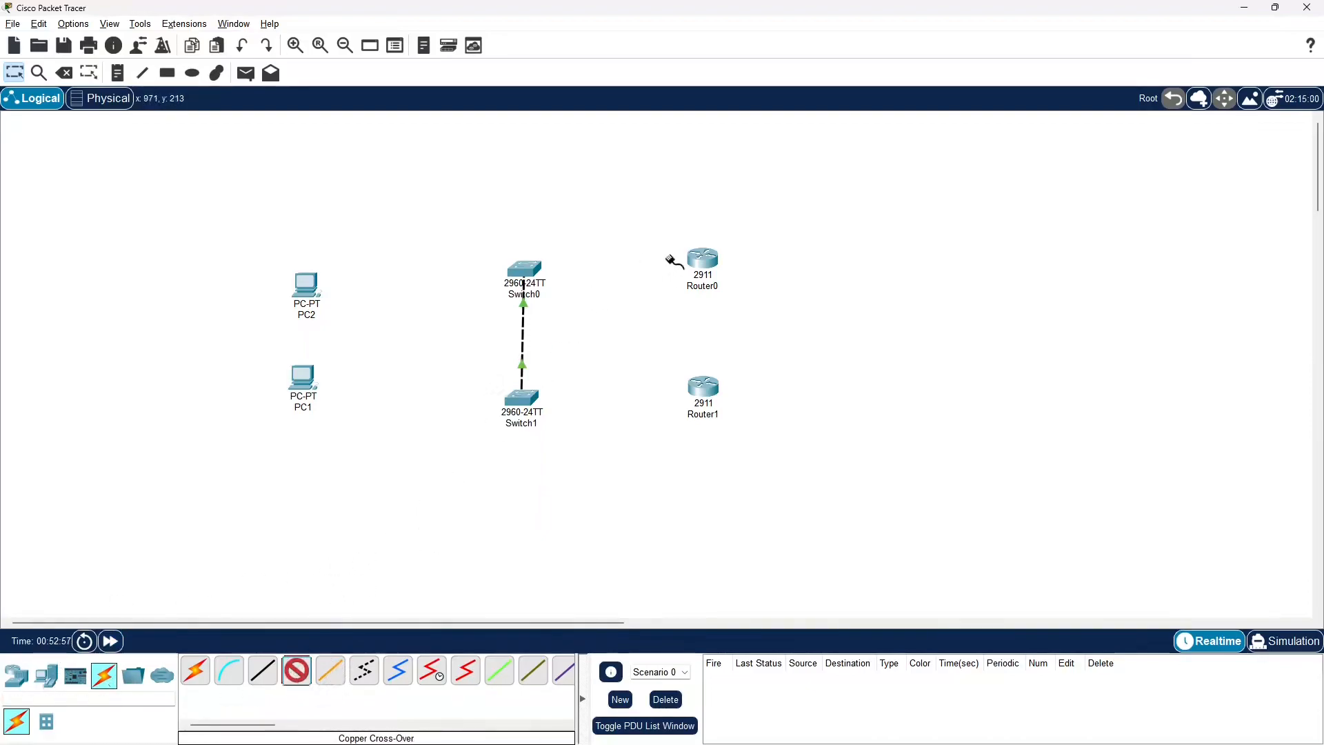
pyautogui.click(714, 279)
pyautogui.click(765, 302)
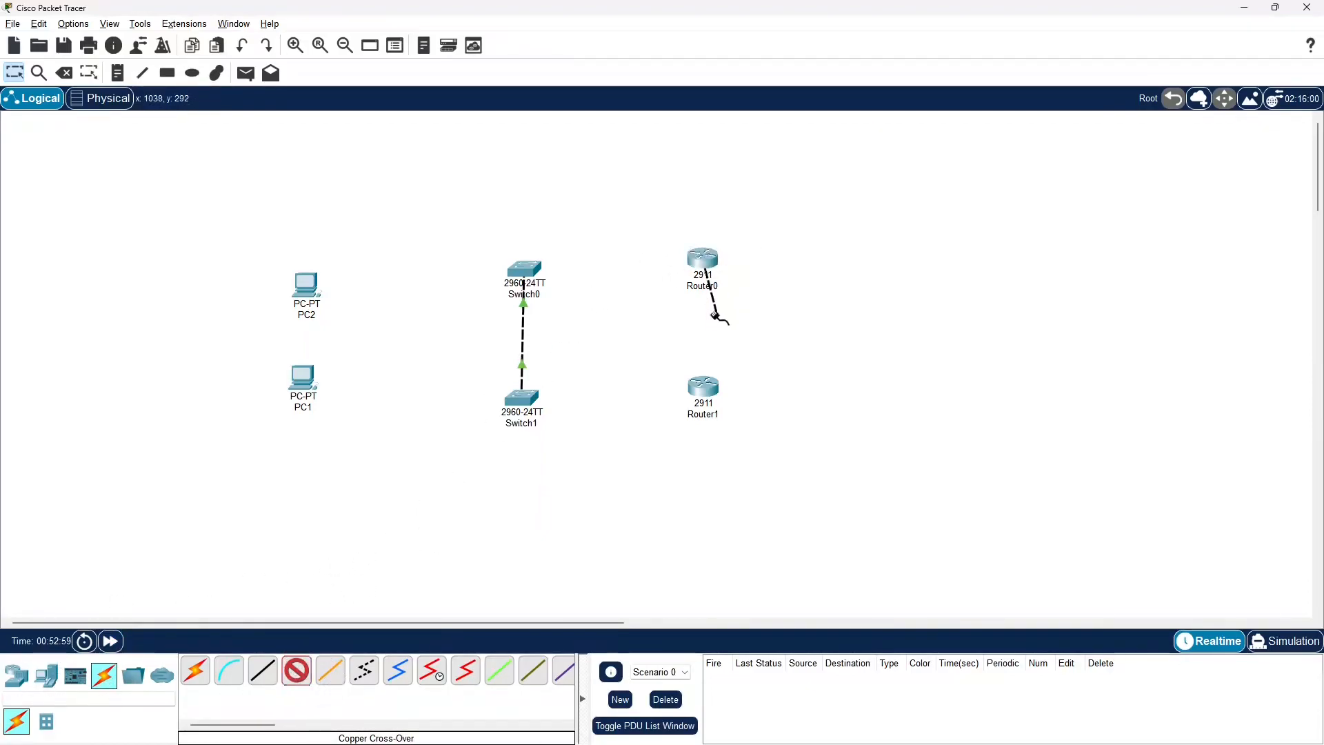
pyautogui.click(704, 391)
pyautogui.click(728, 421)
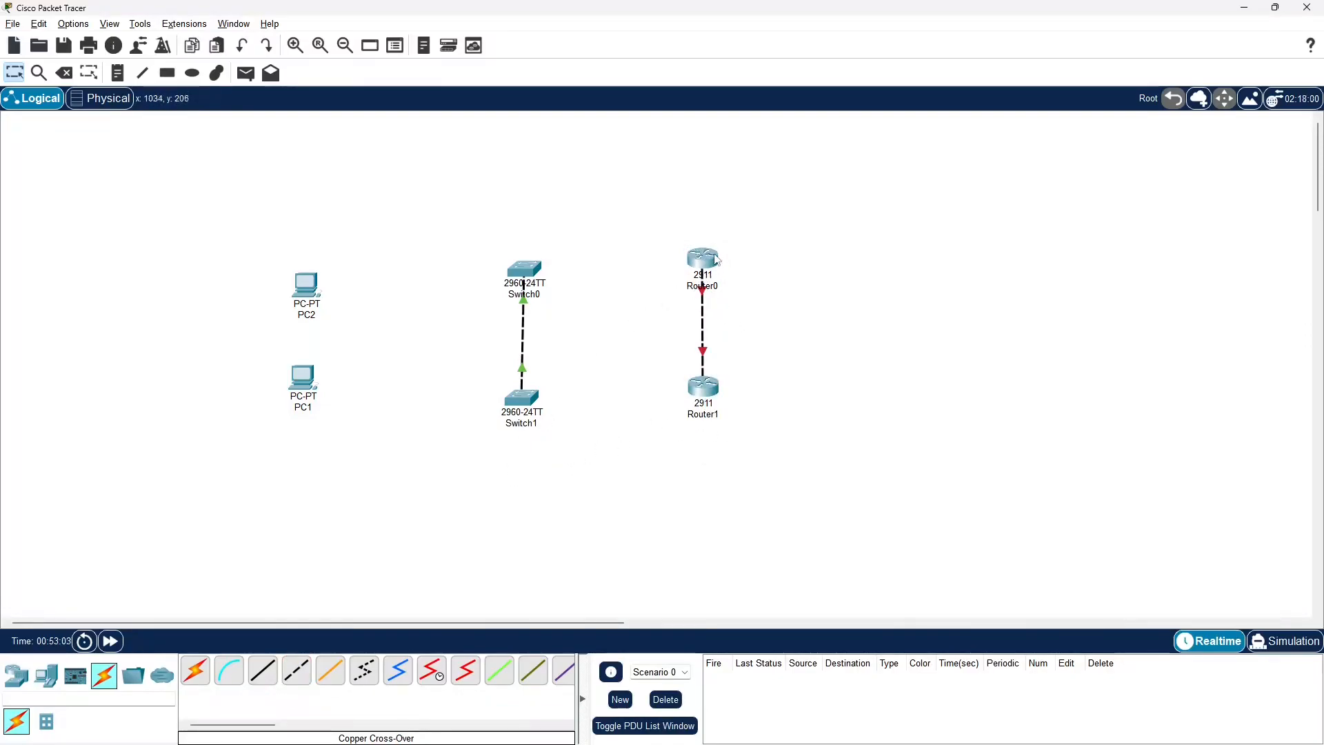
# Open Router0 and look over its enlarged physical device view, command line interface and attributes
pyautogui.moveTo(702, 269)
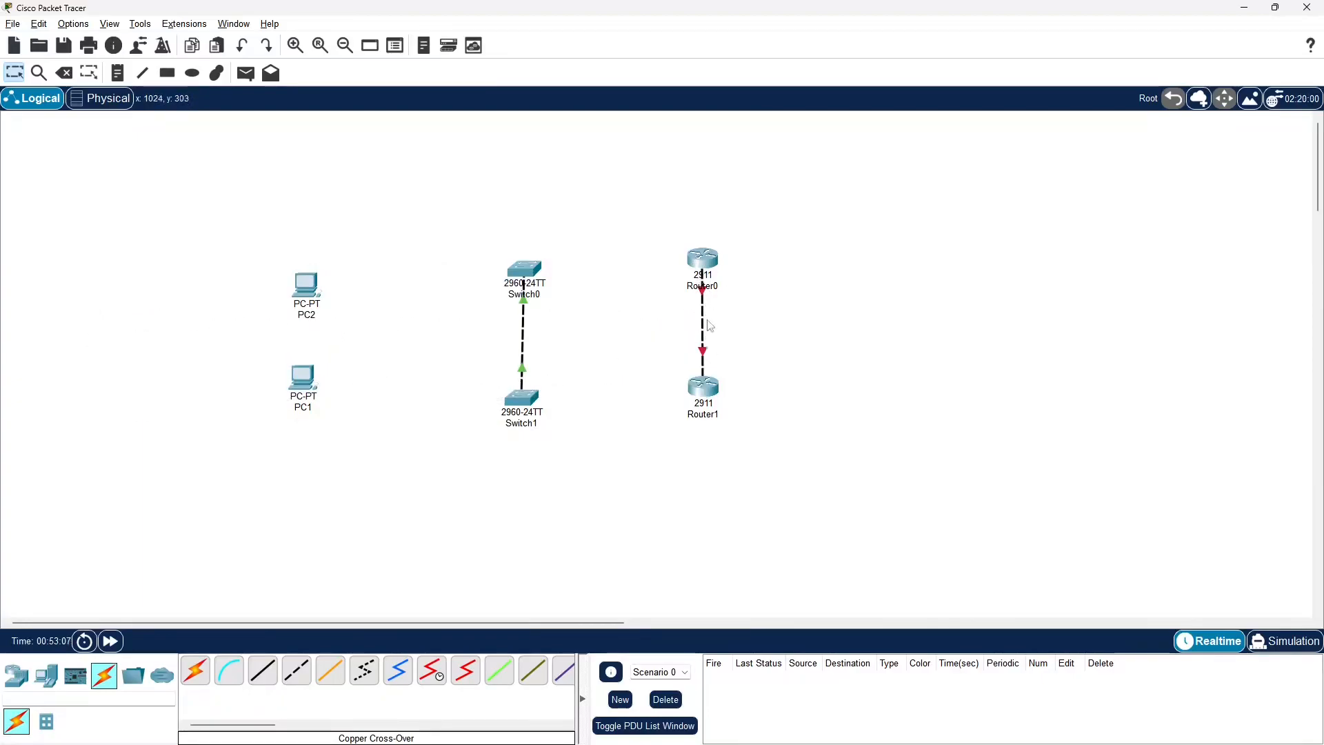
pyautogui.click(704, 268)
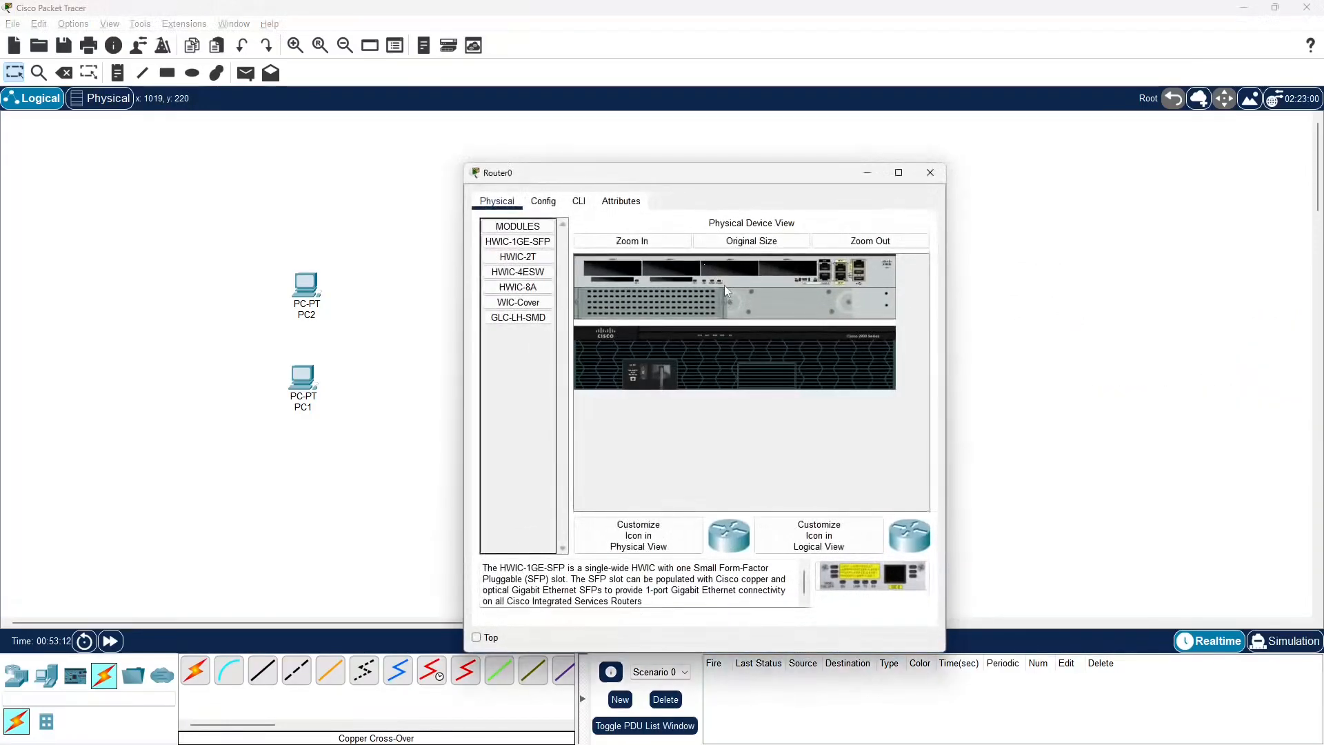
pyautogui.click(651, 243)
pyautogui.scroll(-1, 690, 358)
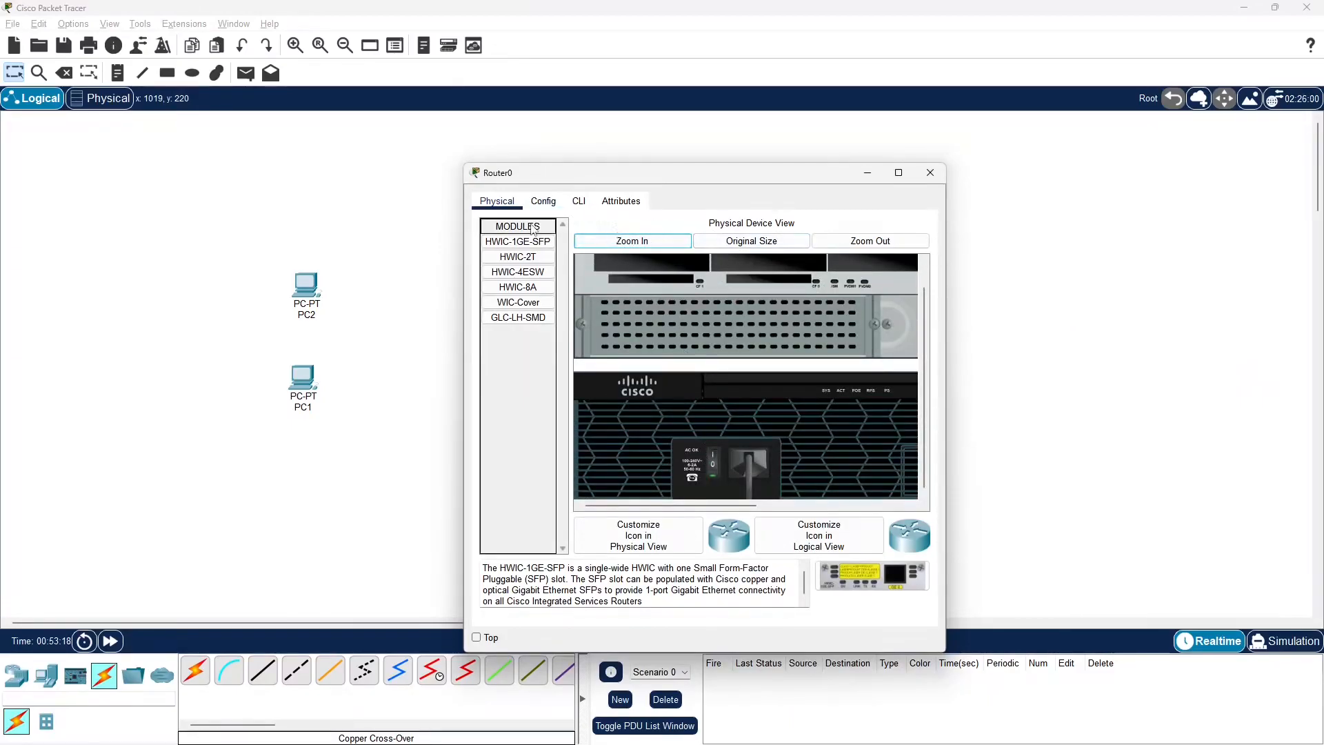
pyautogui.click(543, 201)
pyautogui.click(579, 200)
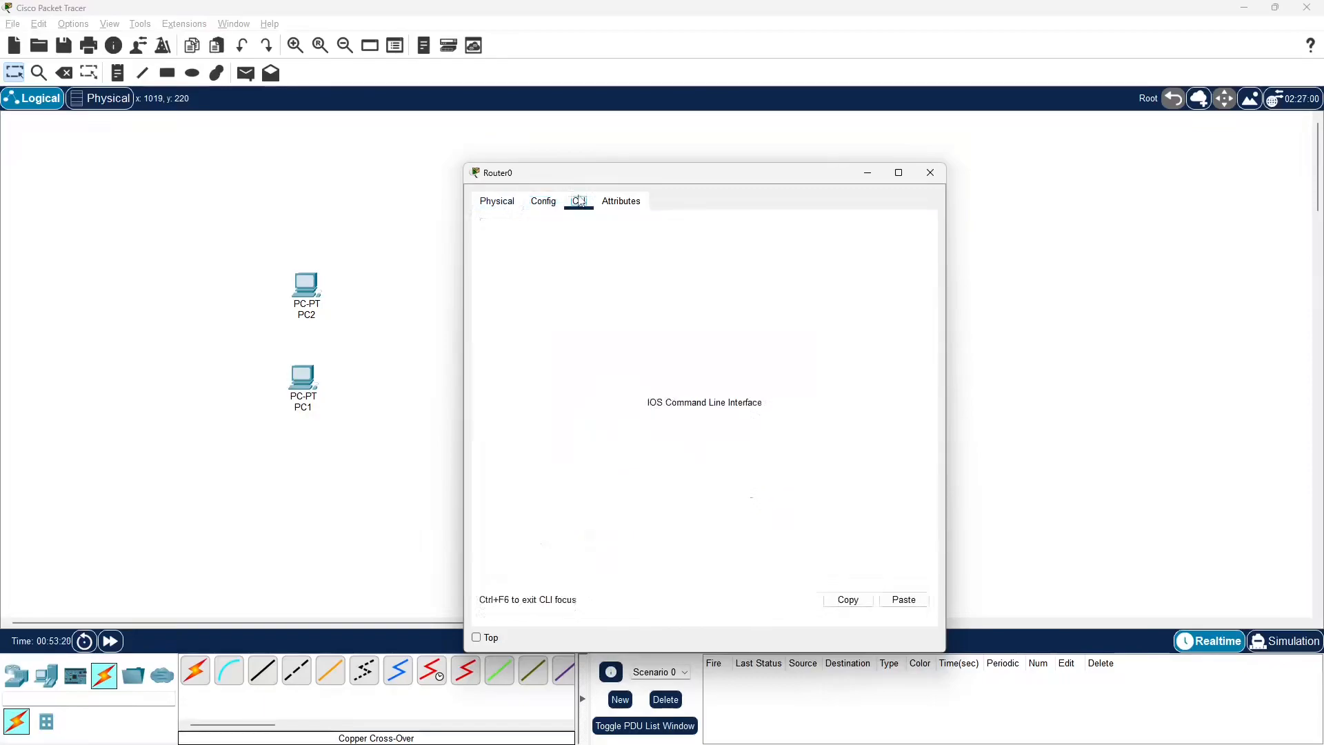
pyautogui.click(621, 201)
# Turn on the GigabitEthernet0/0 port in Router0's configuration and close the device window
pyautogui.click(543, 204)
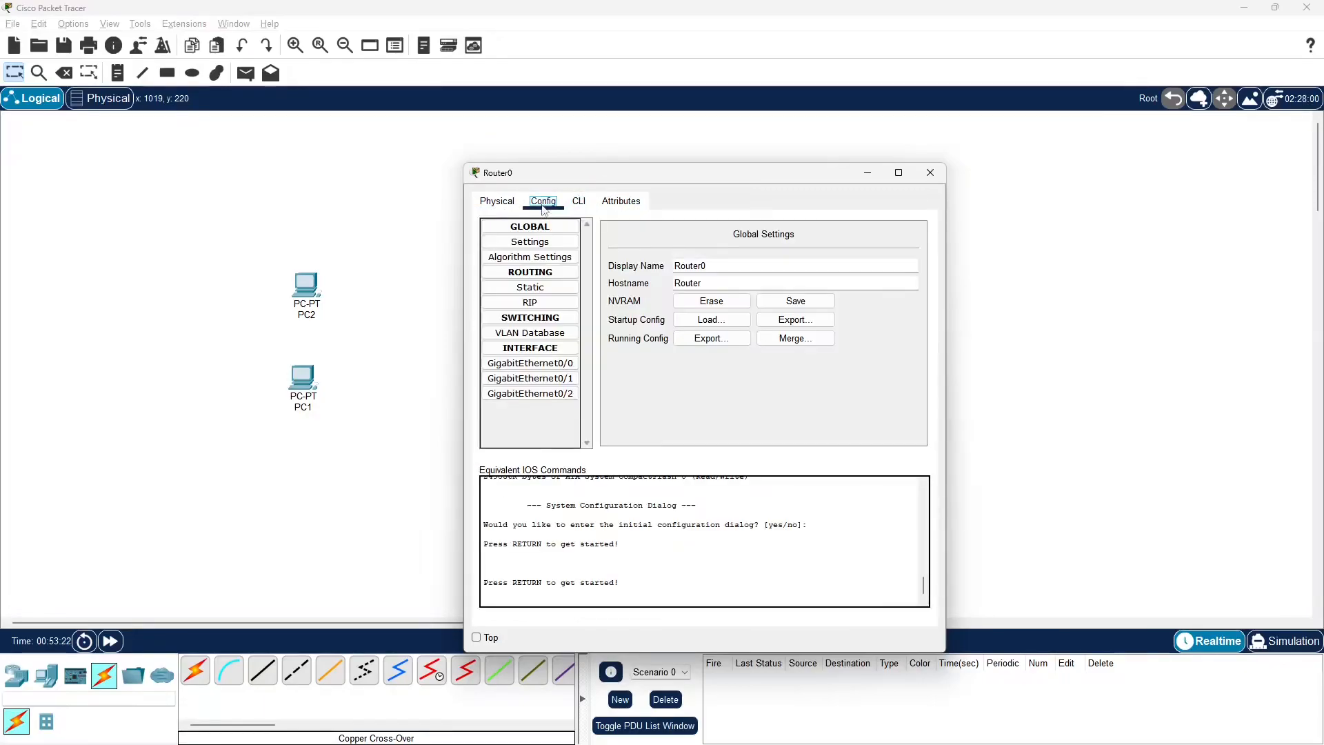
pyautogui.click(571, 365)
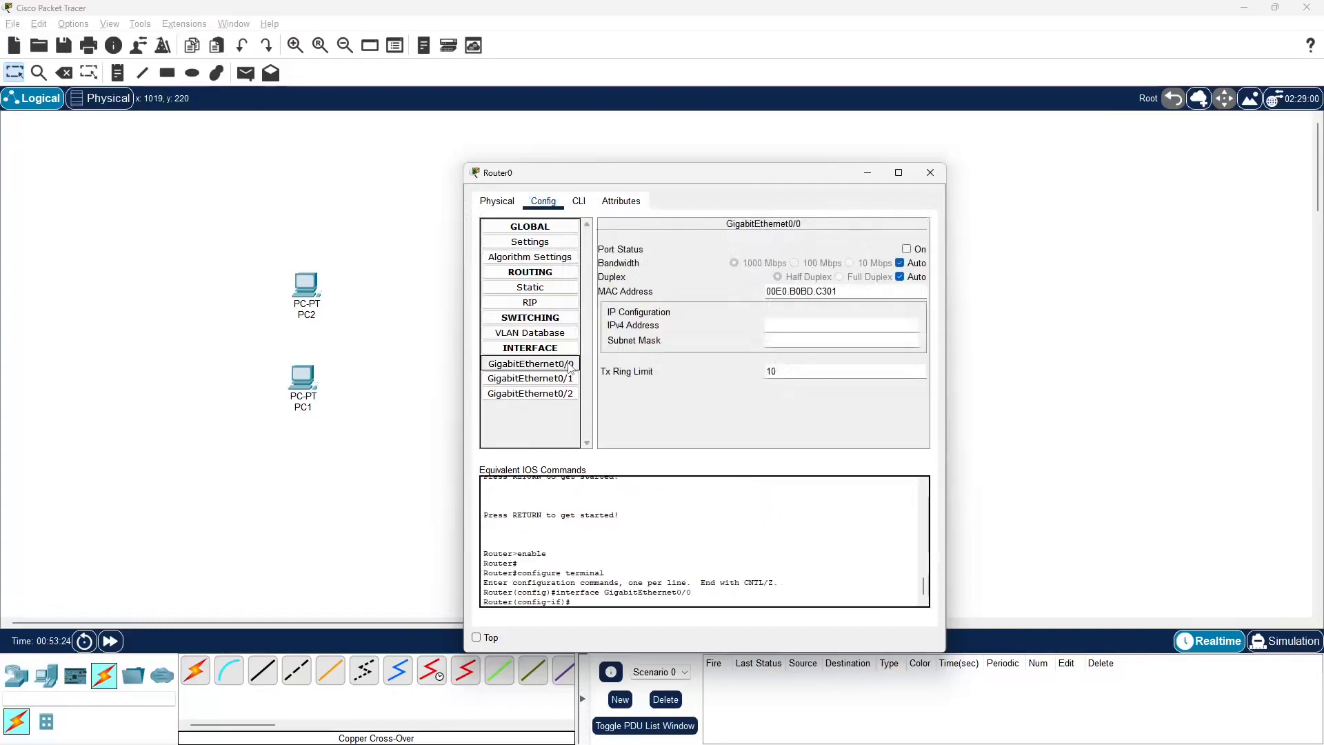
pyautogui.click(911, 253)
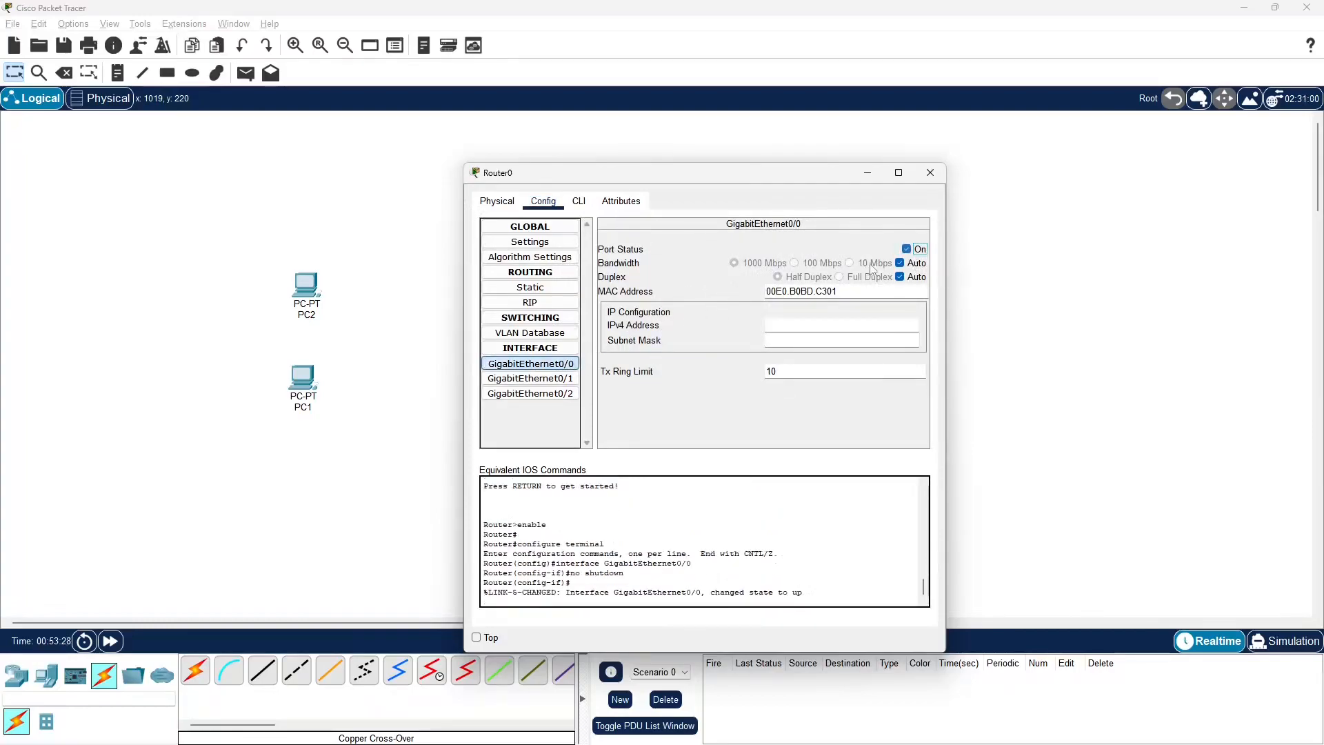
pyautogui.click(931, 175)
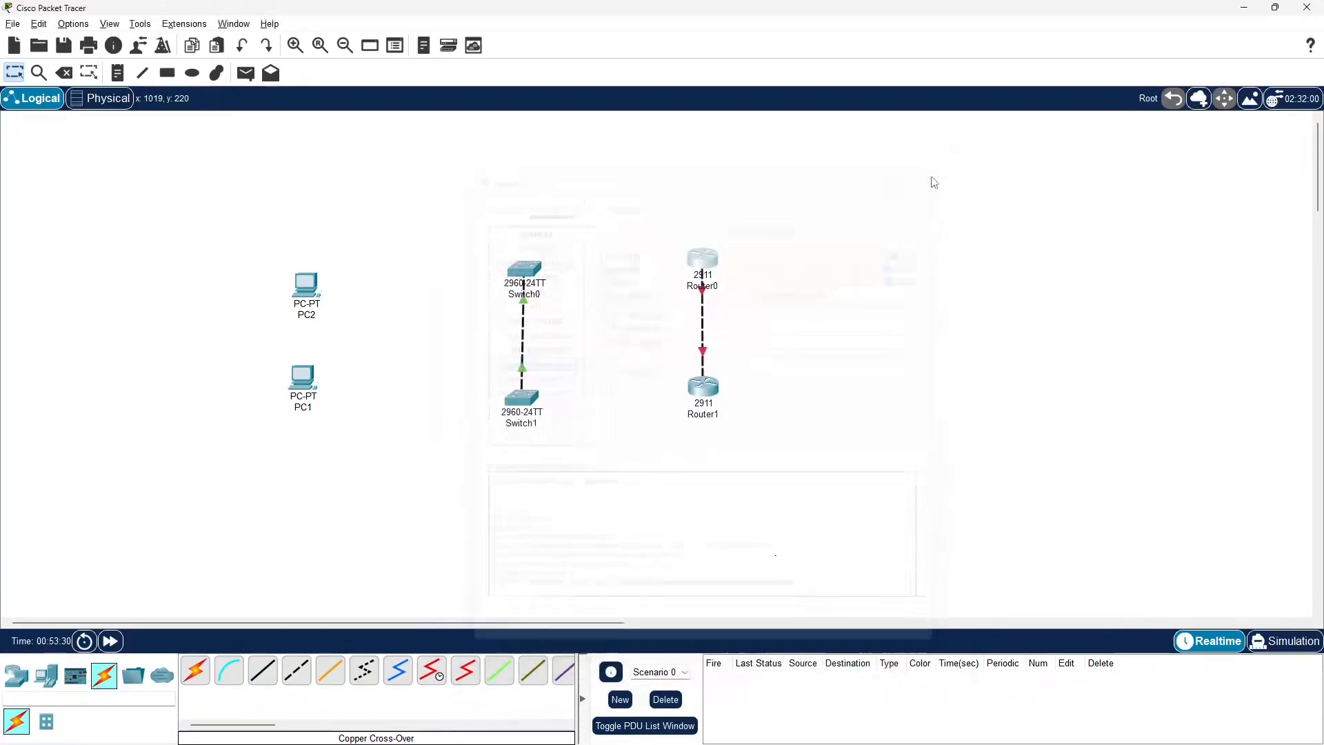
# Turn on the GigabitEthernet0/0 port in Router1's configuration and close the device window
pyautogui.click(703, 389)
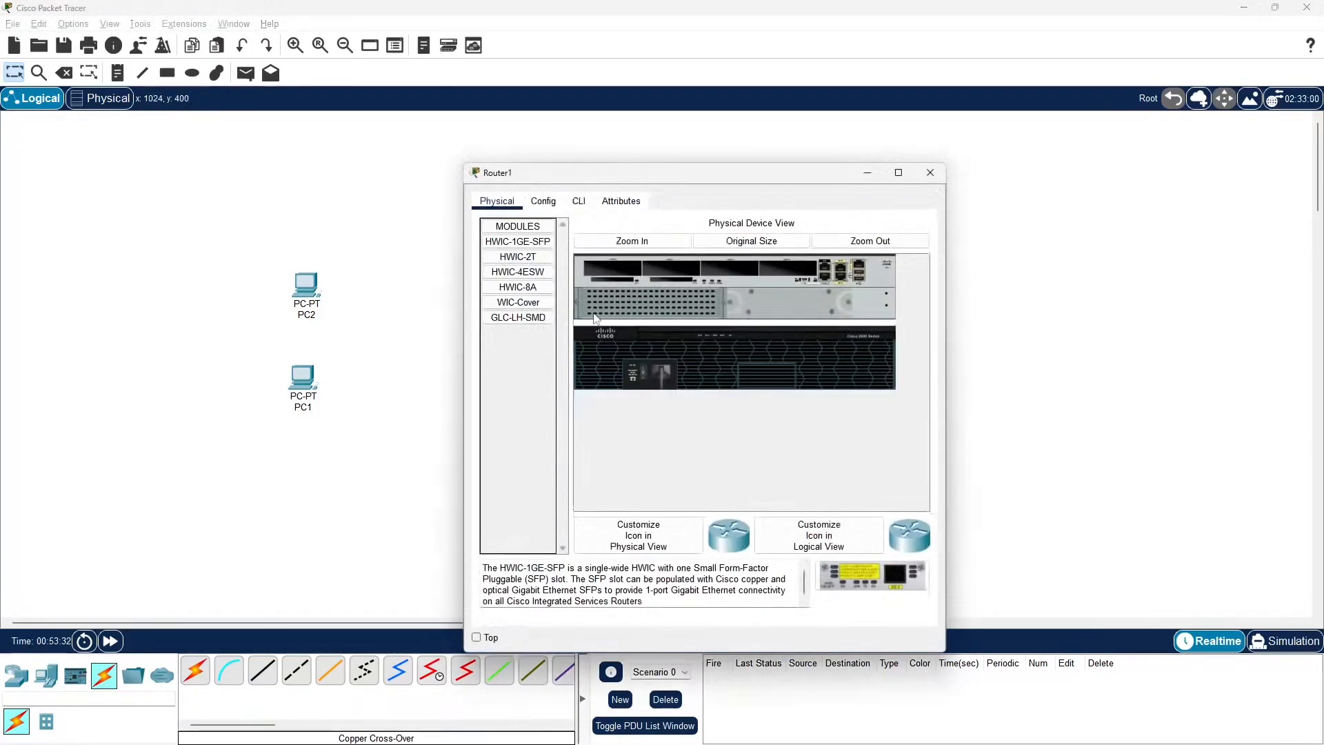
pyautogui.click(548, 205)
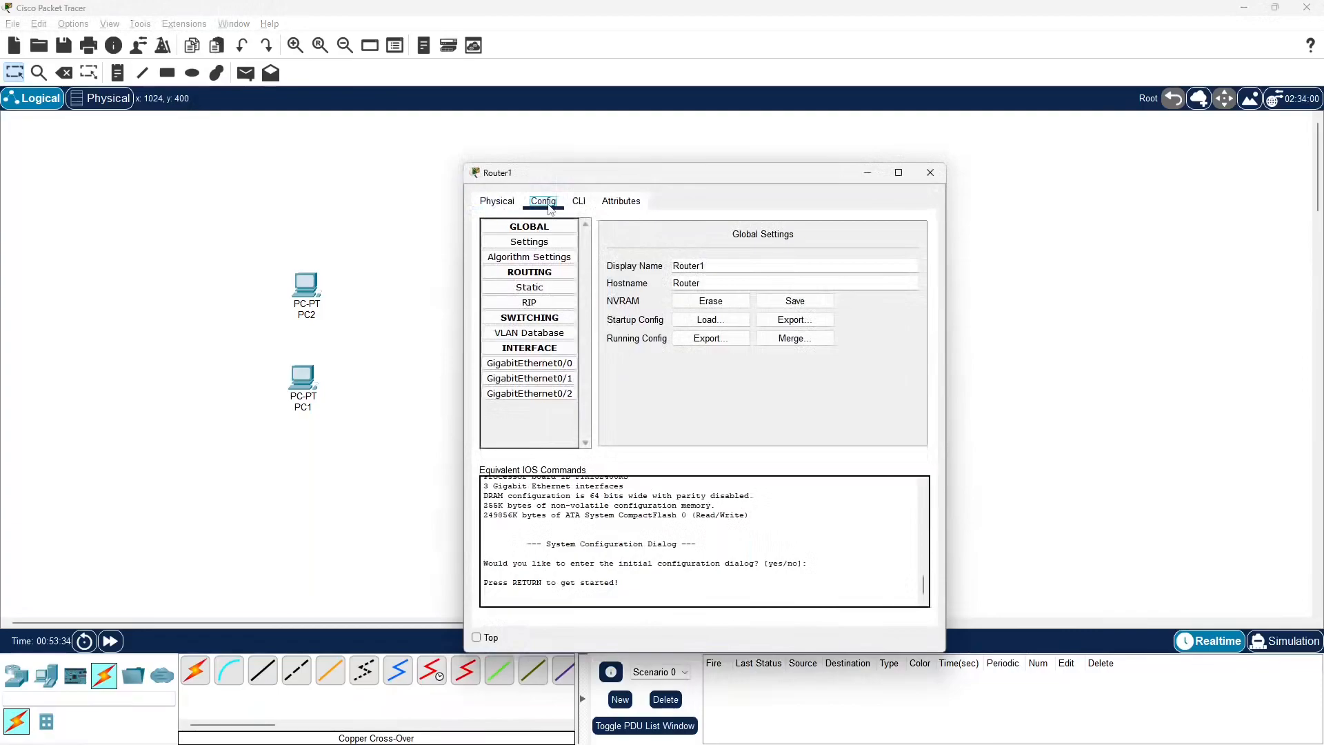
pyautogui.click(564, 369)
pyautogui.click(915, 250)
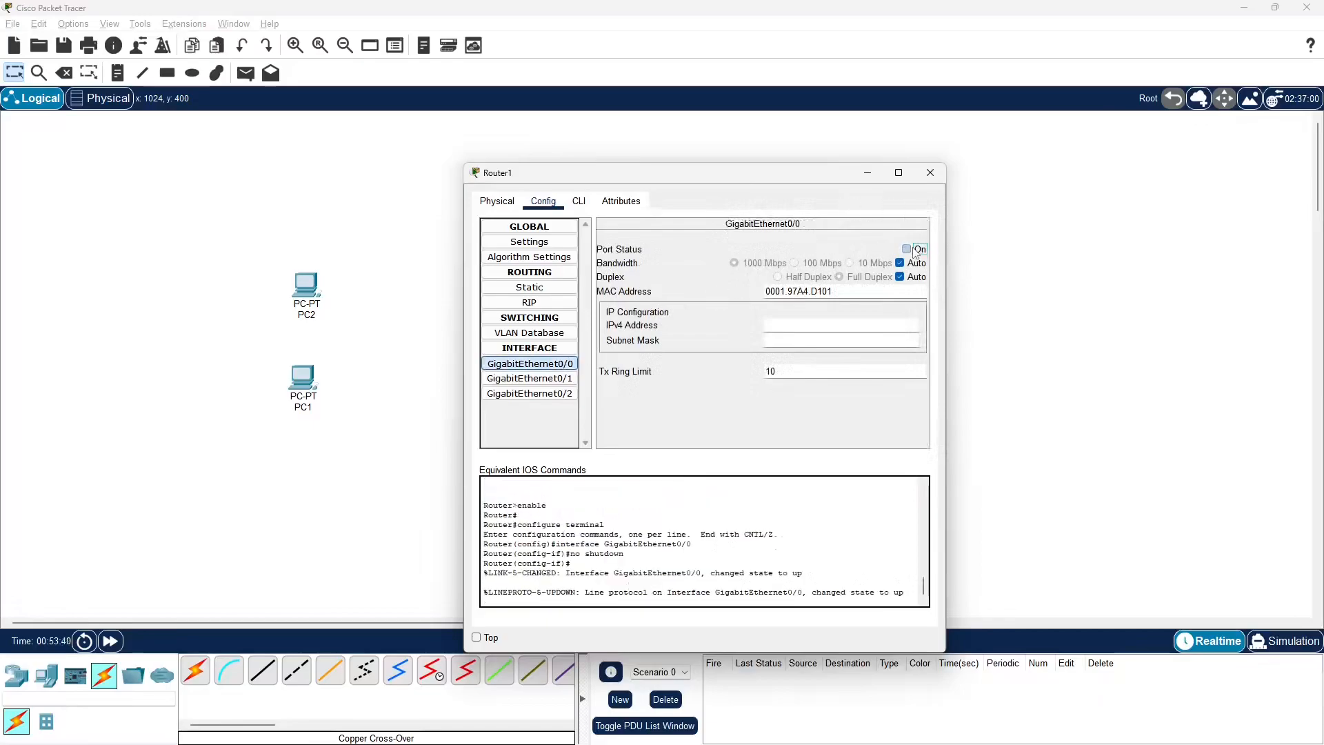
pyautogui.click(928, 172)
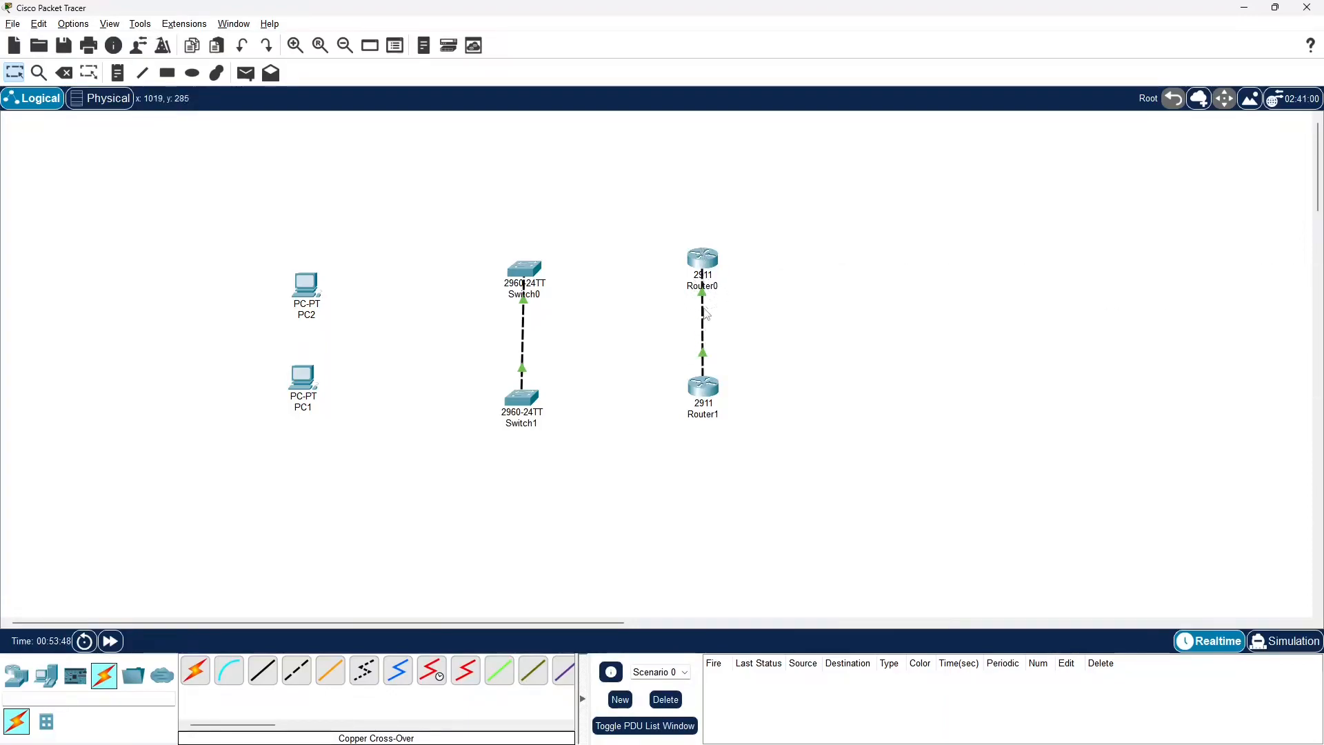
pyautogui.moveTo(702, 290)
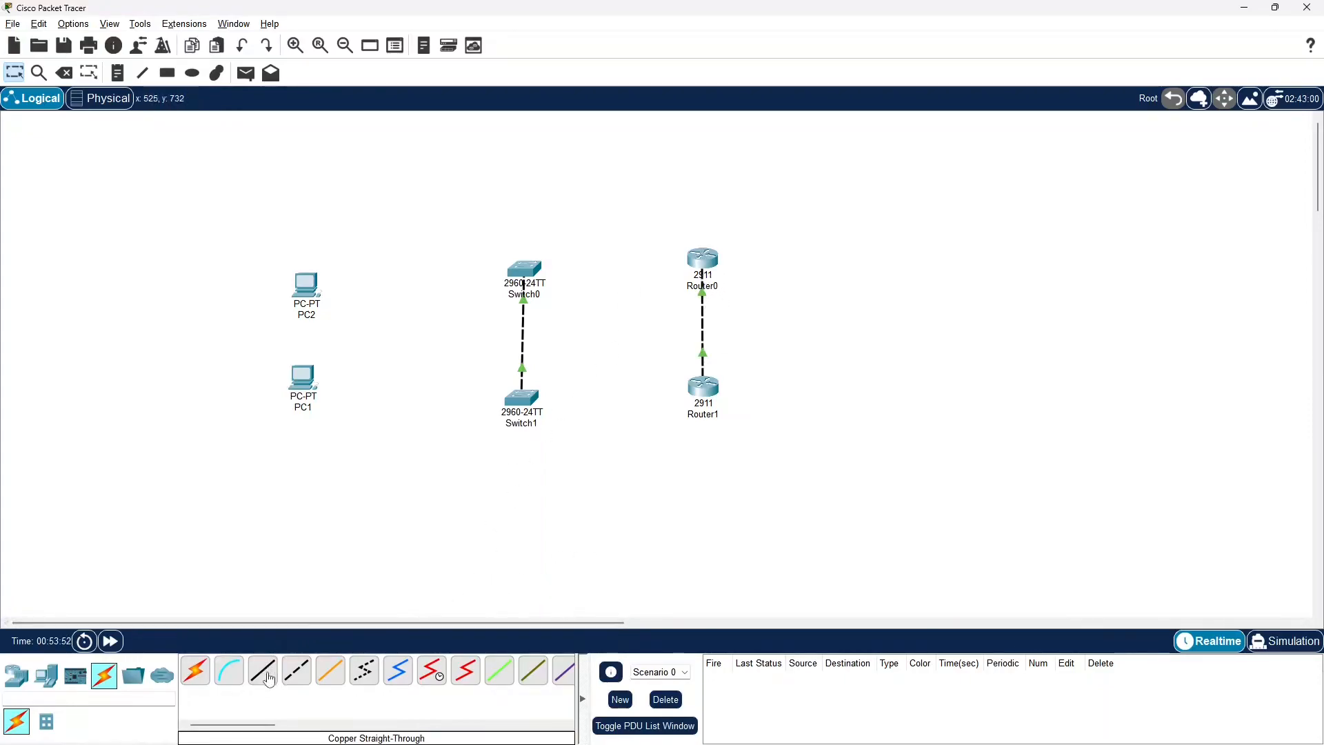
# Connect Switch0's FastEthernet0/2 to Router1's GigabitEthernet0/1 with a copper cross-over cable
pyautogui.click(294, 678)
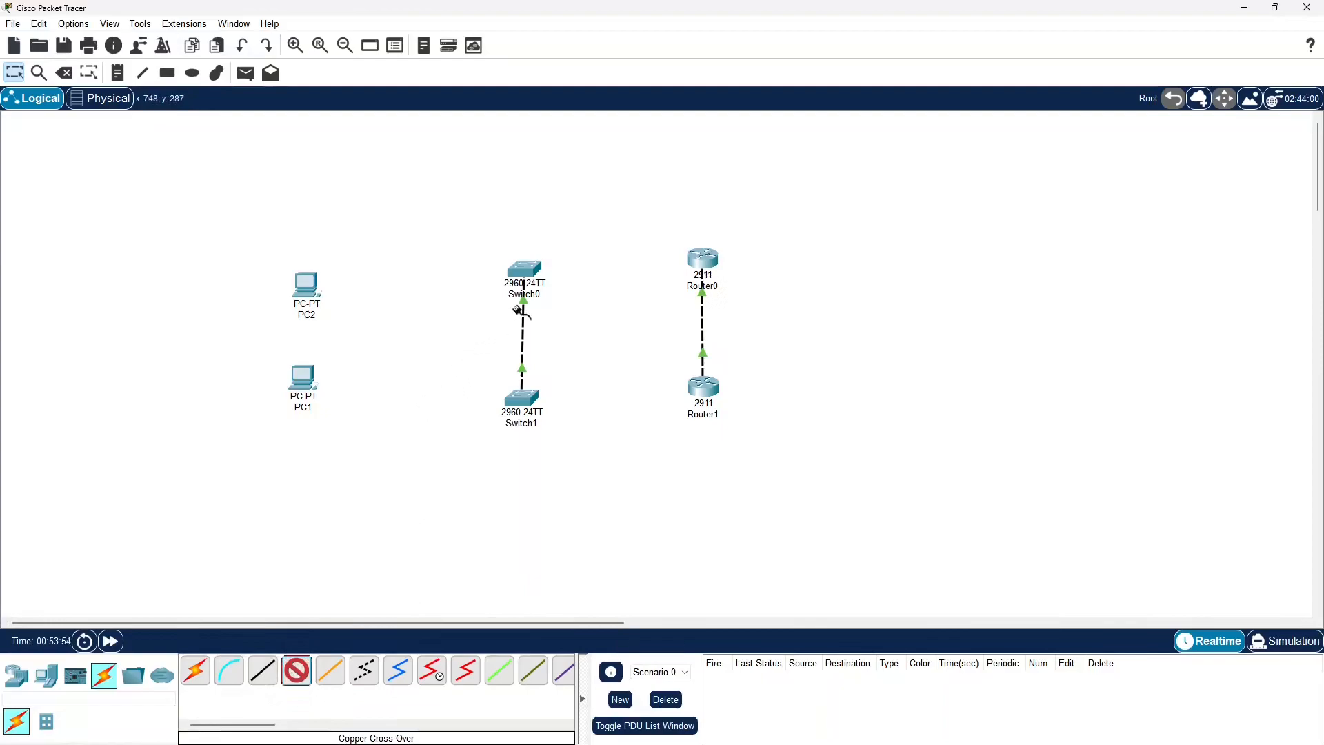
pyautogui.click(528, 269)
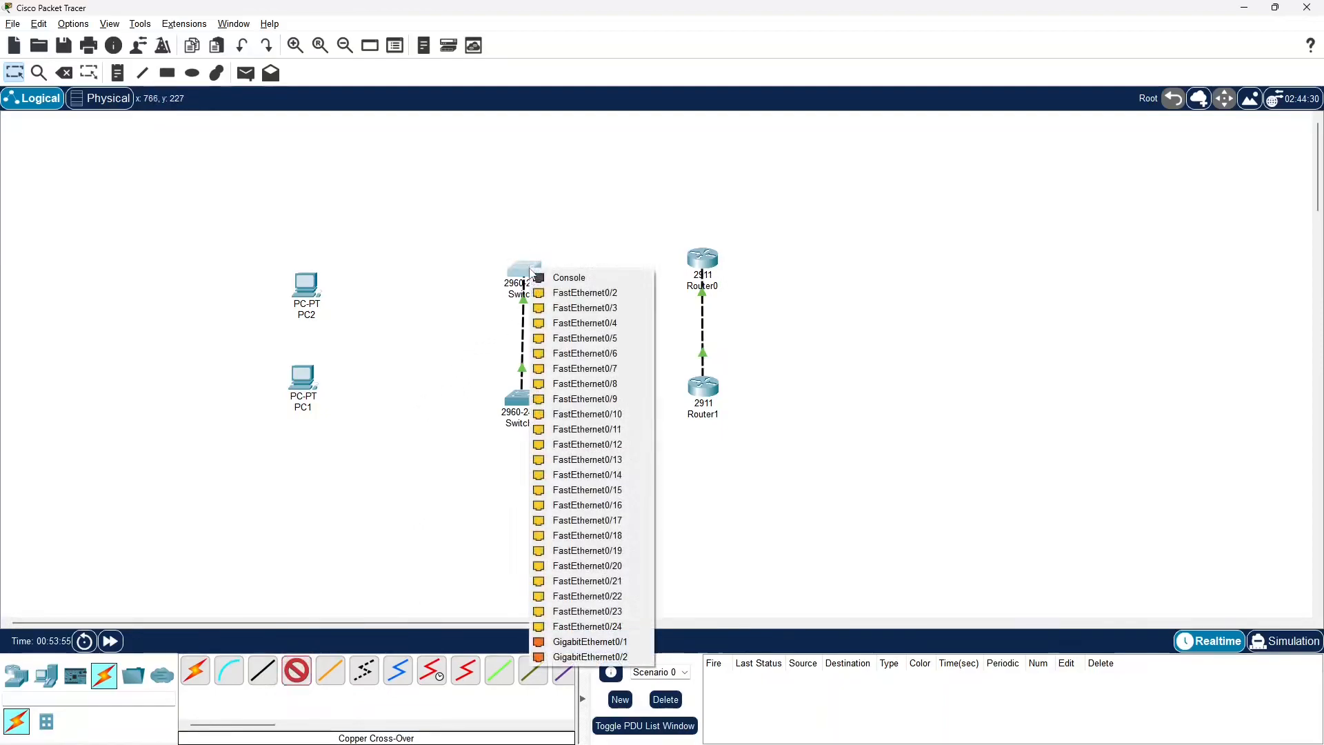
pyautogui.click(562, 296)
pyautogui.click(703, 382)
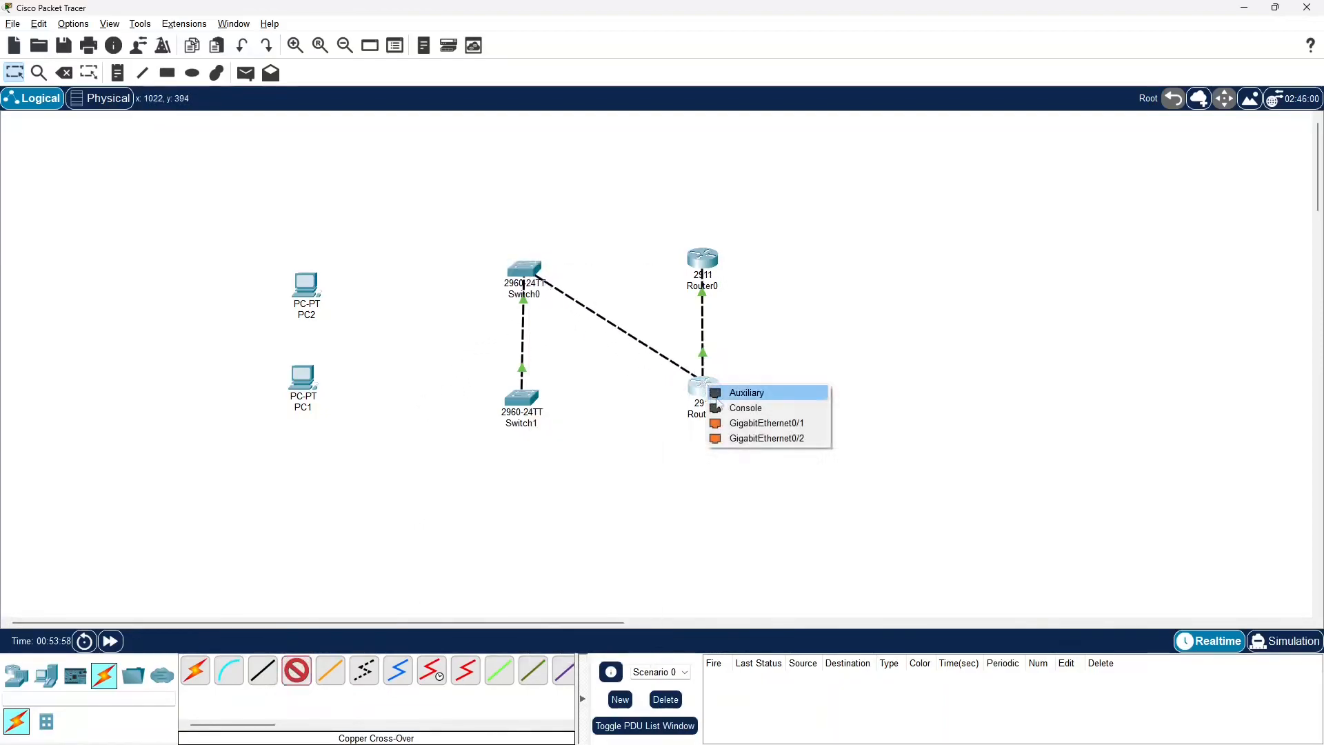
pyautogui.click(742, 423)
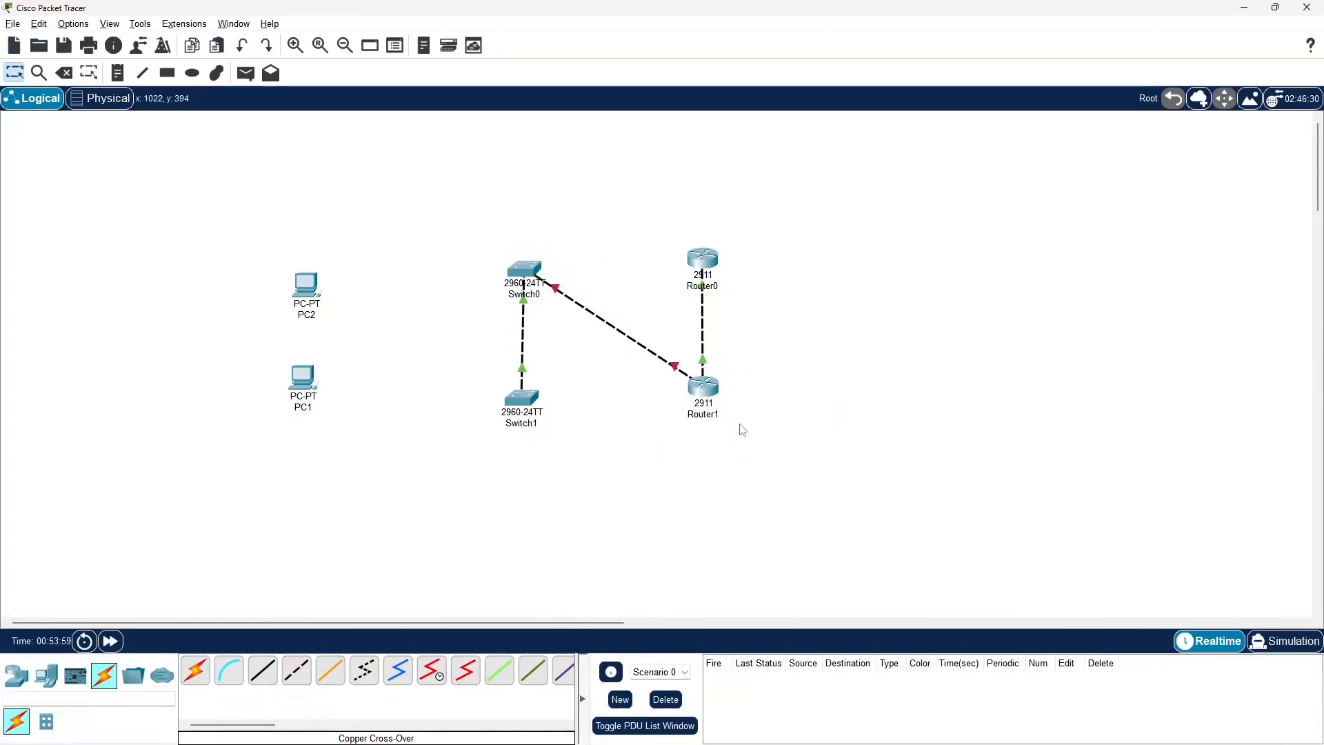
# Turn on Router1's GigabitEthernet0/1 port, close its window and fast-forward the simulation time
pyautogui.click(702, 395)
pyautogui.click(545, 379)
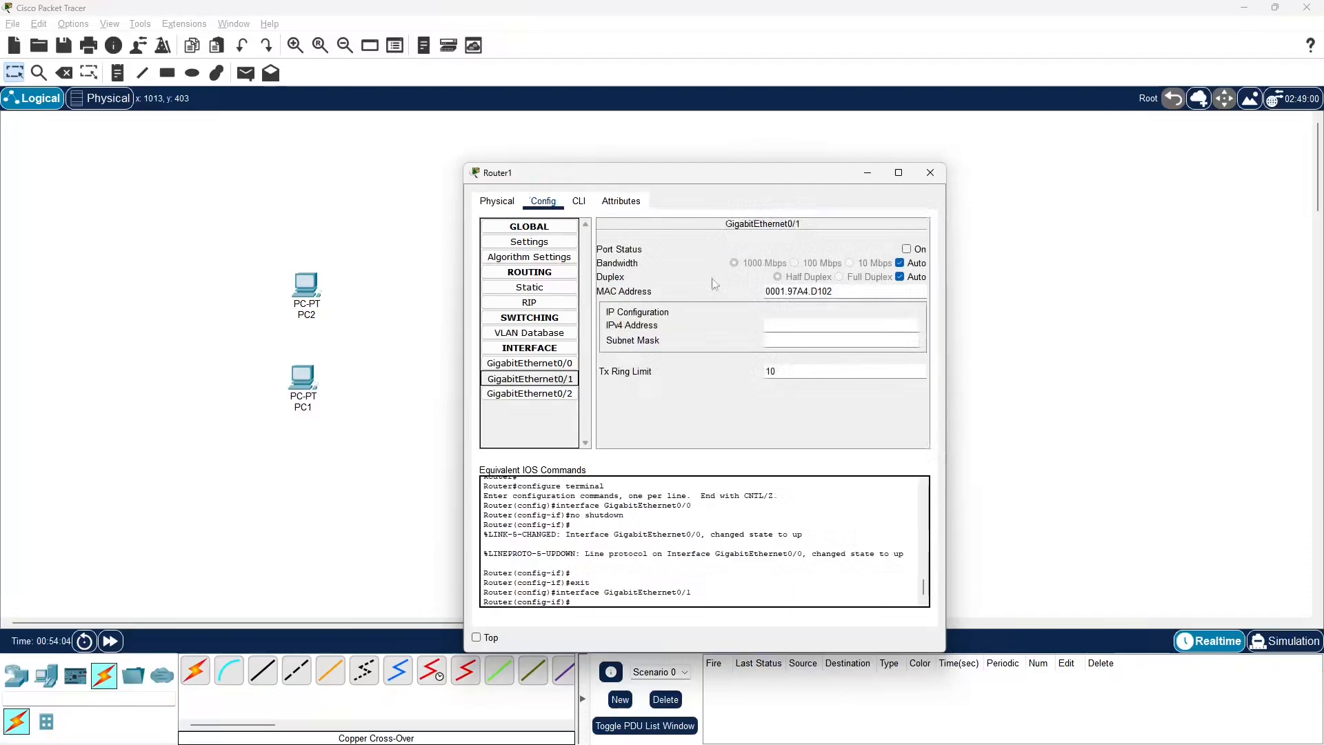
pyautogui.click(917, 250)
pyautogui.click(929, 173)
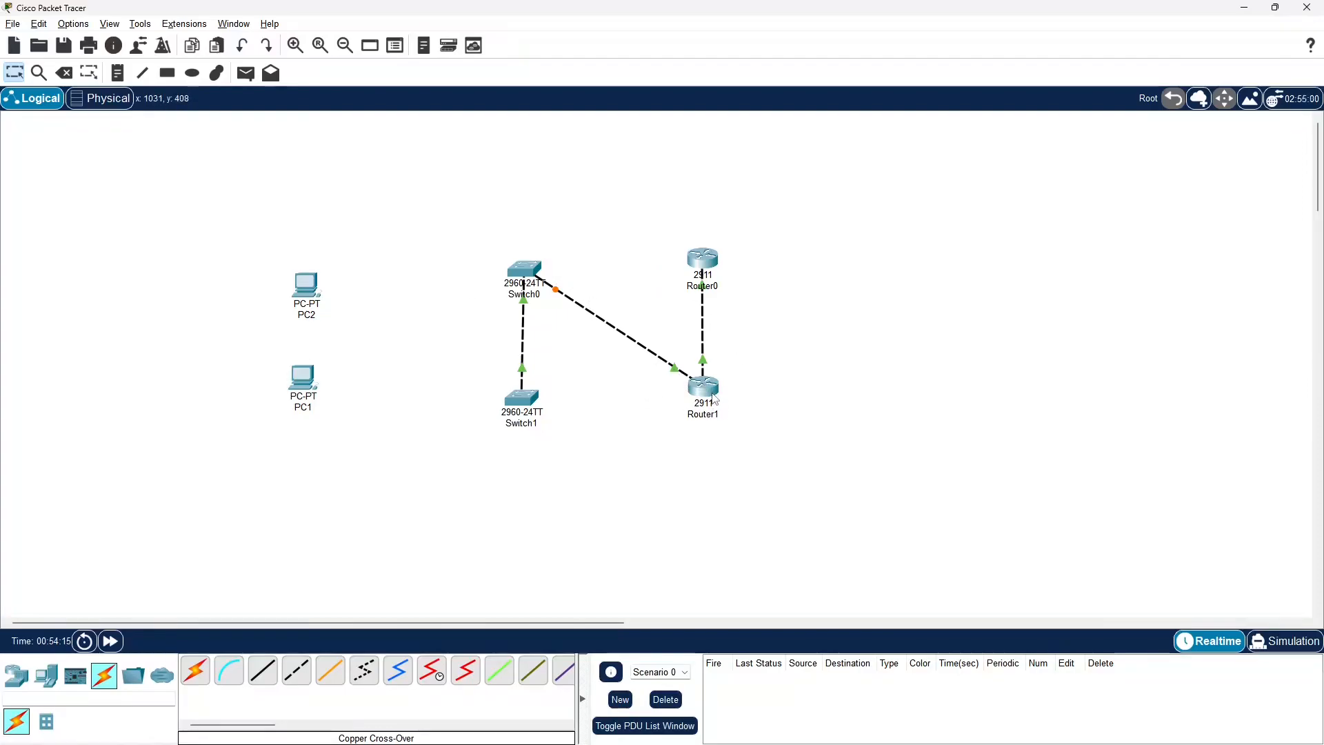
pyautogui.moveTo(713, 398)
pyautogui.click(111, 641)
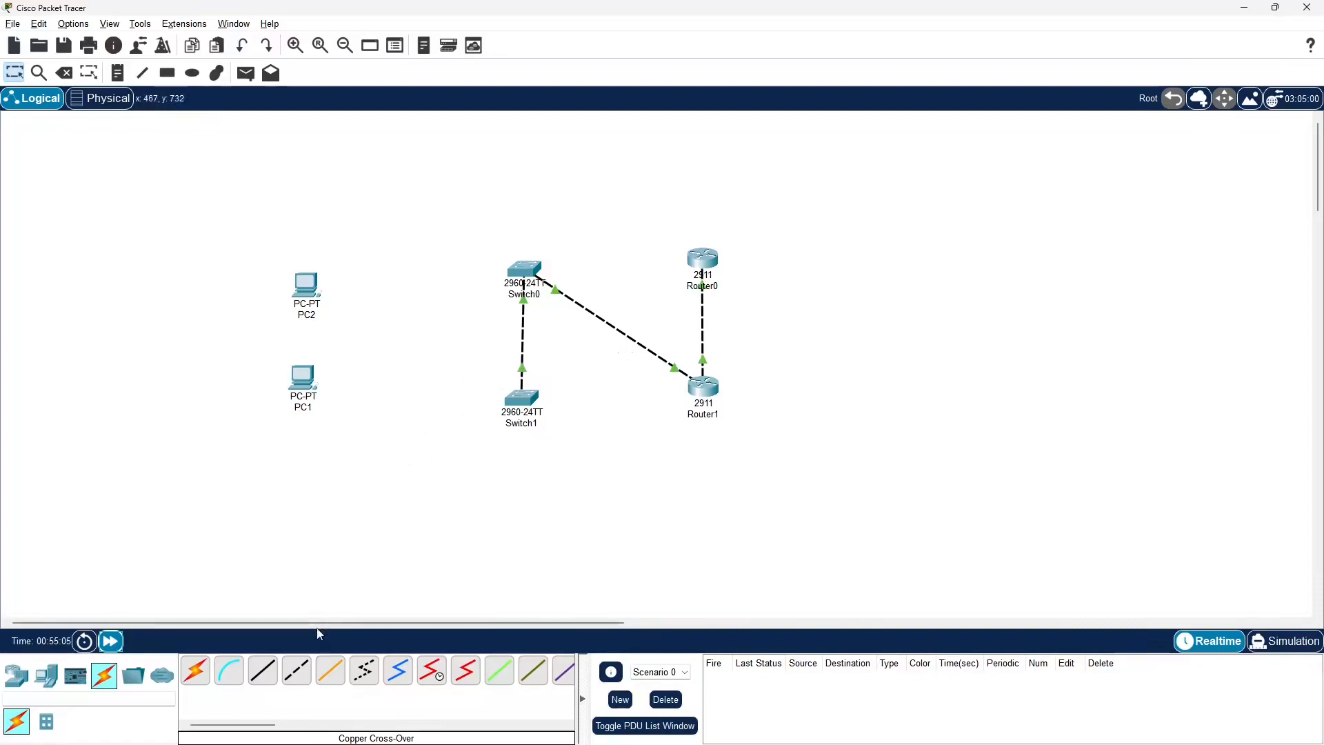
# Link PC2's FastEthernet0 to PC1 with a copper cross-over cable
pyautogui.click(297, 670)
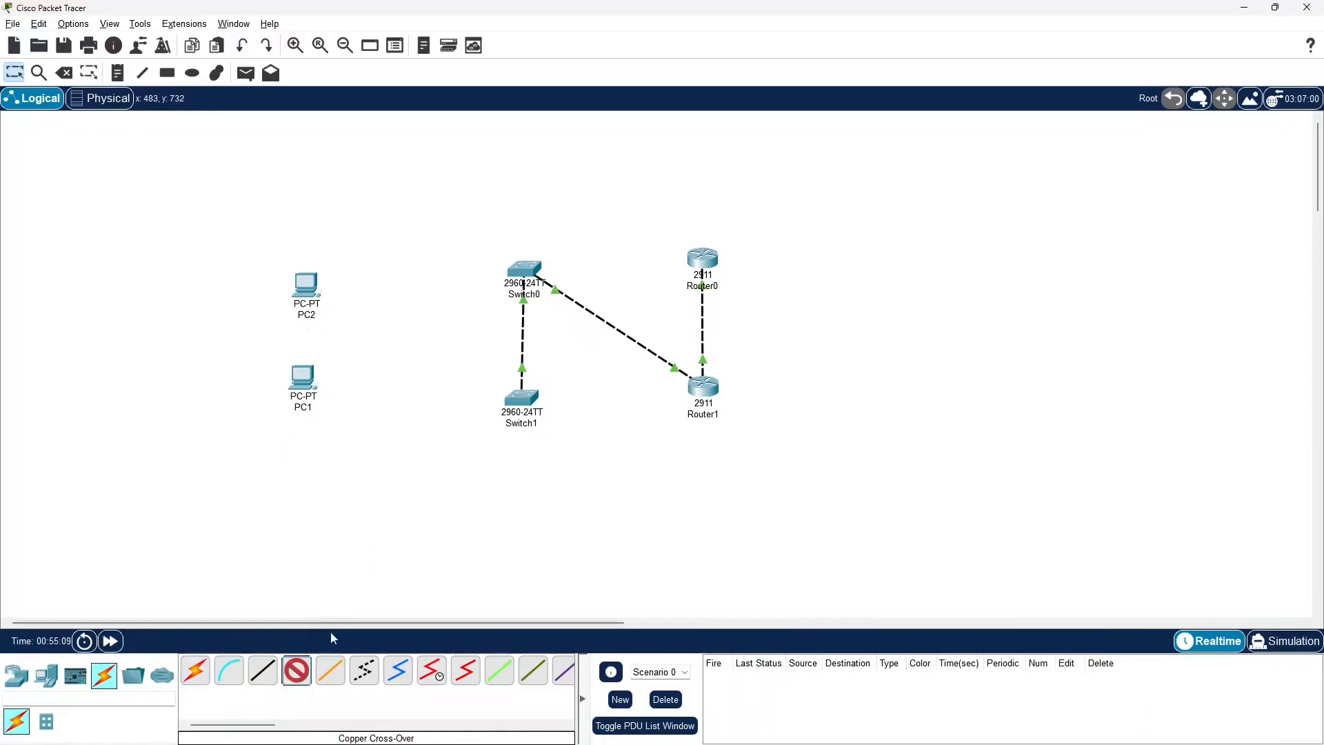
pyautogui.click(312, 285)
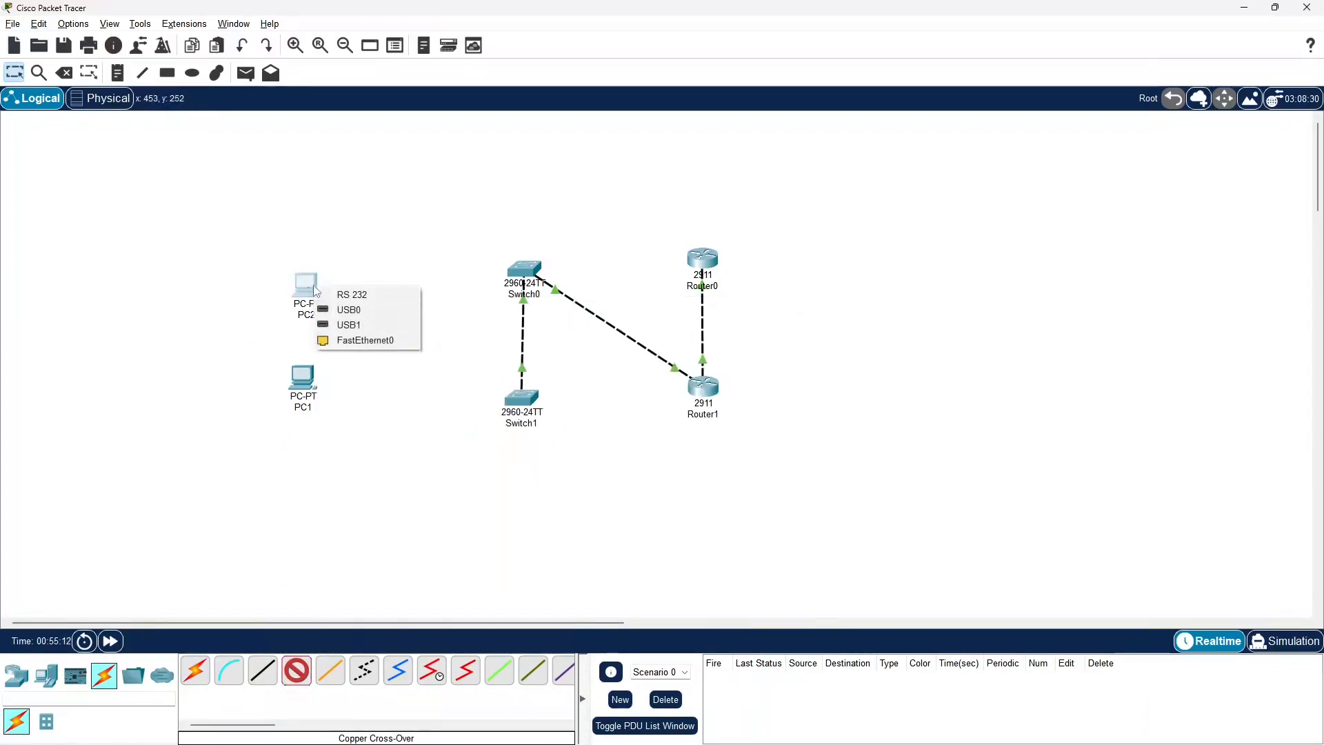
pyautogui.click(350, 341)
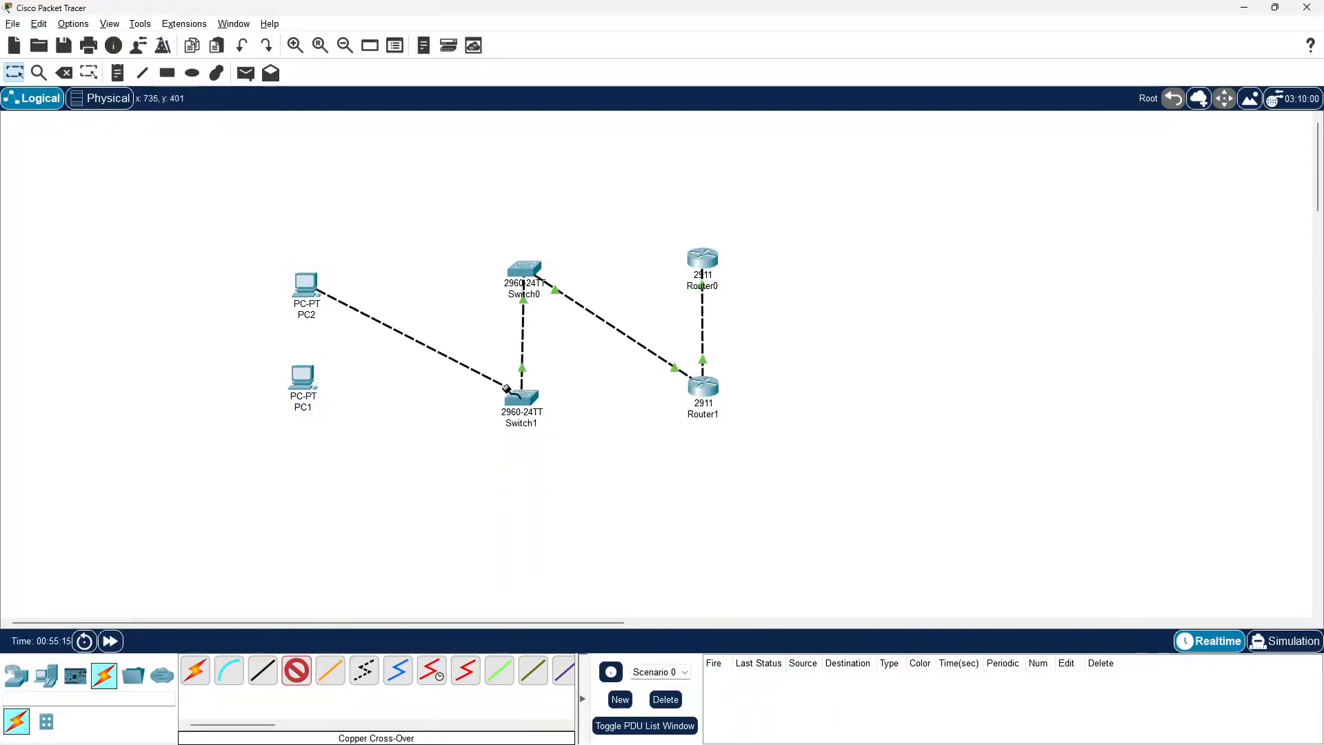
pyautogui.click(302, 382)
pyautogui.click(345, 444)
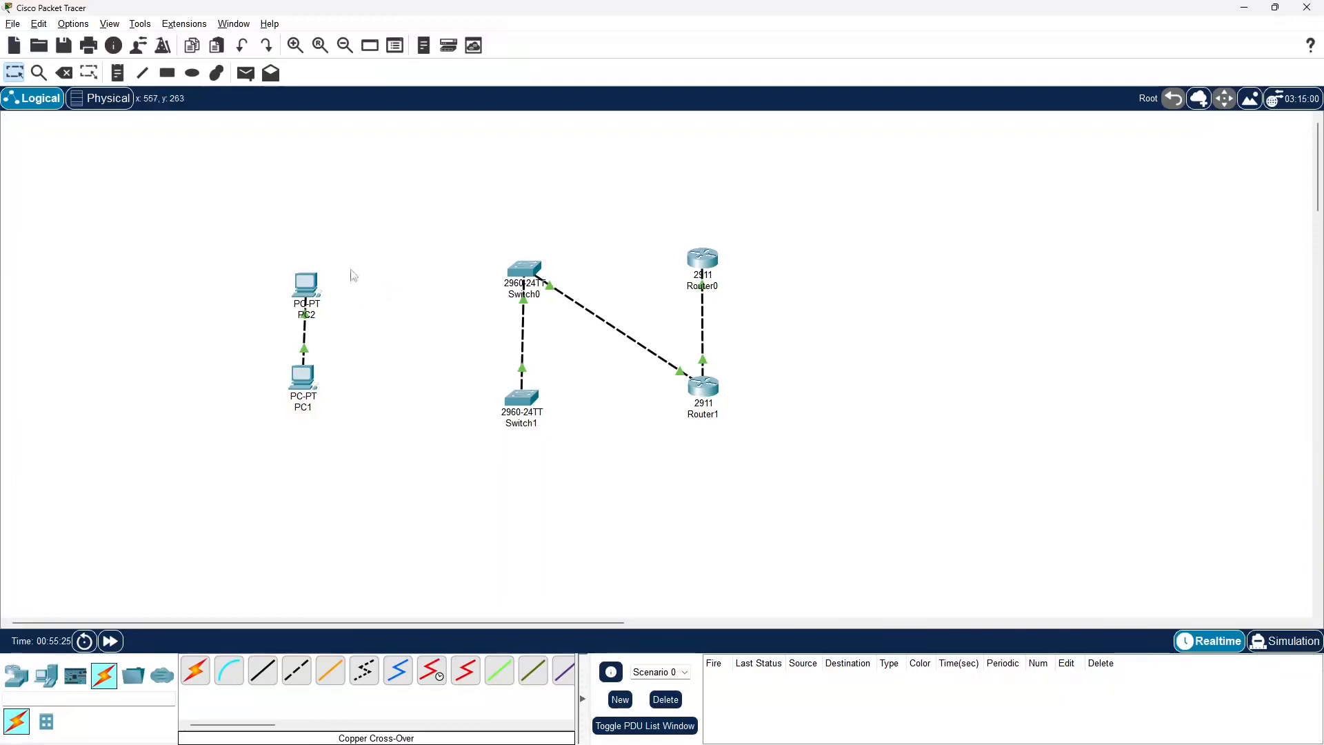
# Delete all four cross-over cables between the PCs, switches and routers, and return to the selection tool
pyautogui.click(63, 74)
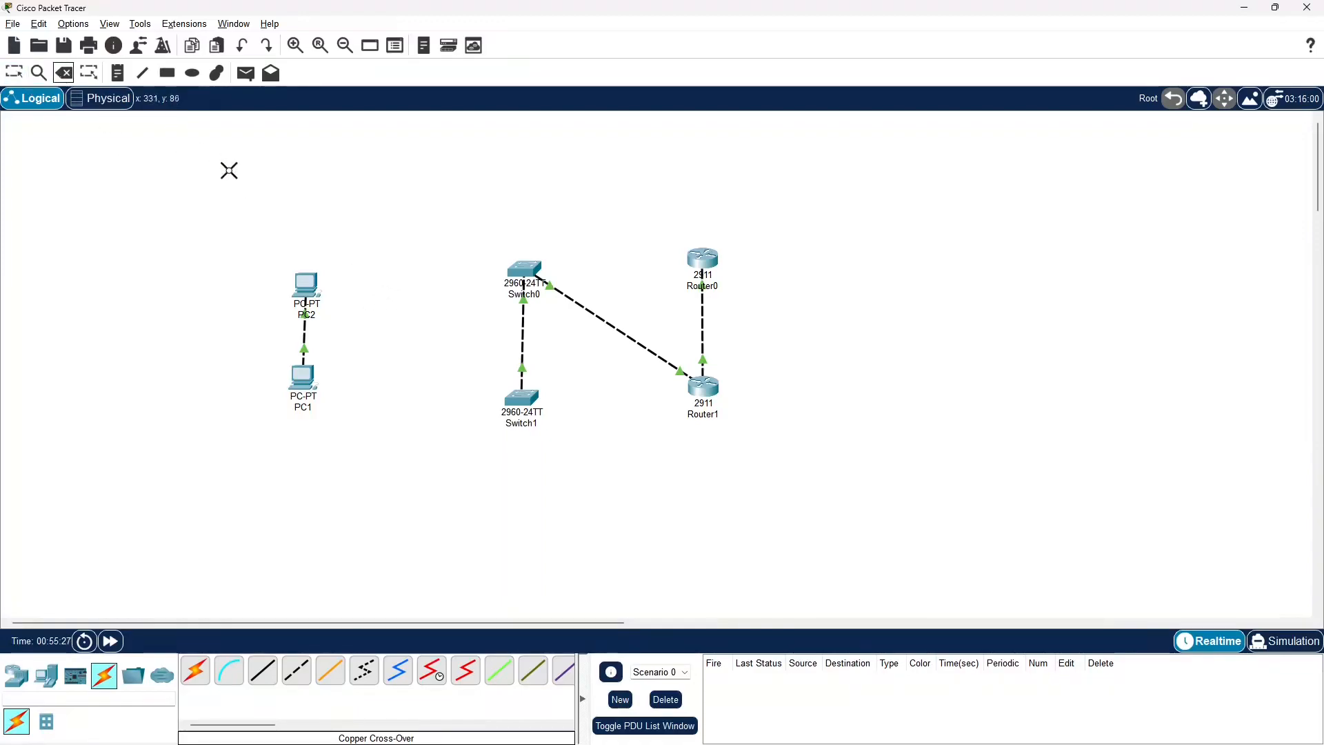
pyautogui.click(14, 72)
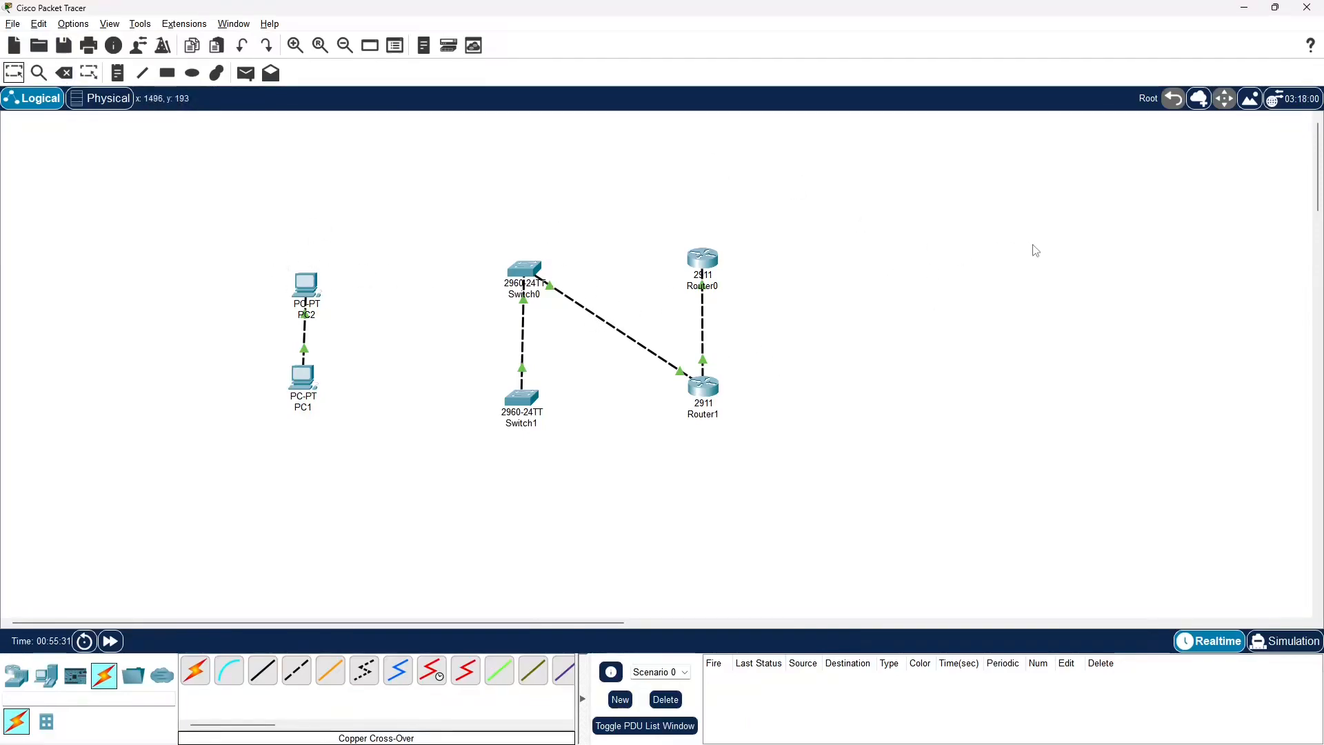
pyautogui.click(64, 73)
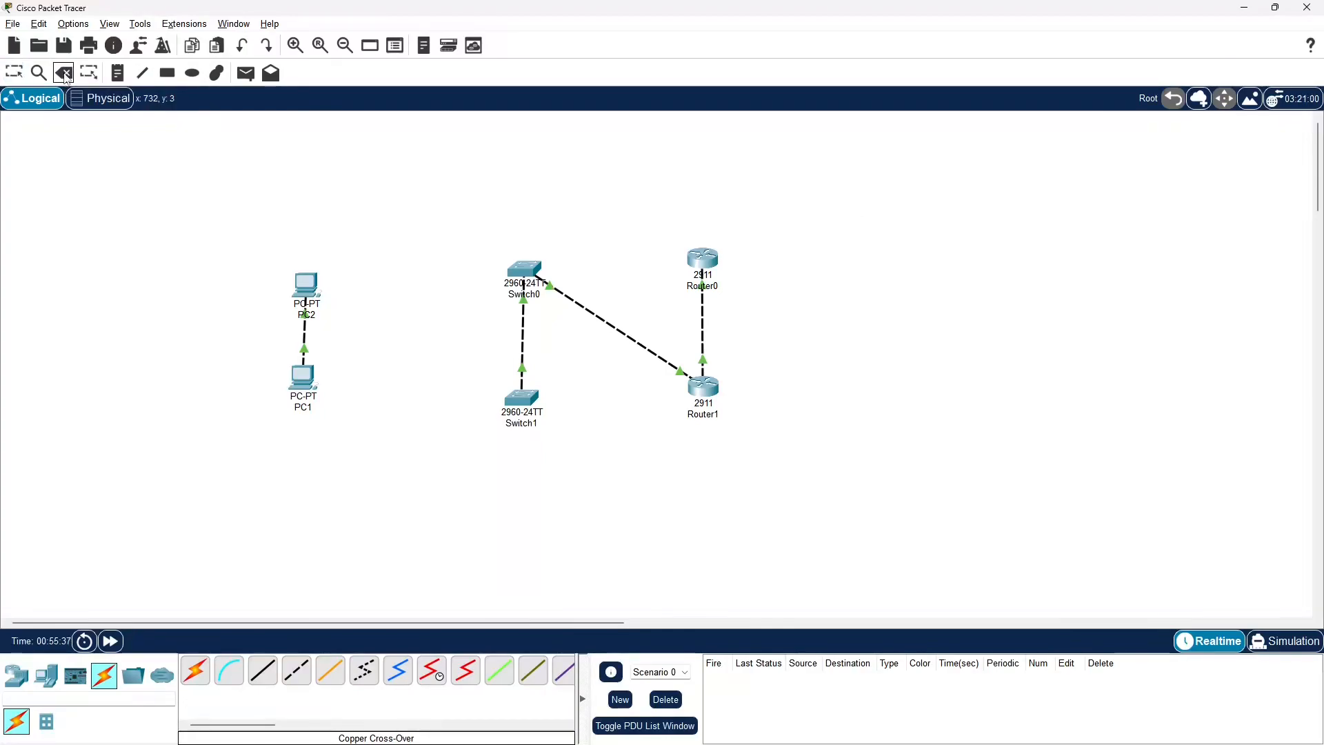
pyautogui.click(301, 334)
pyautogui.click(521, 330)
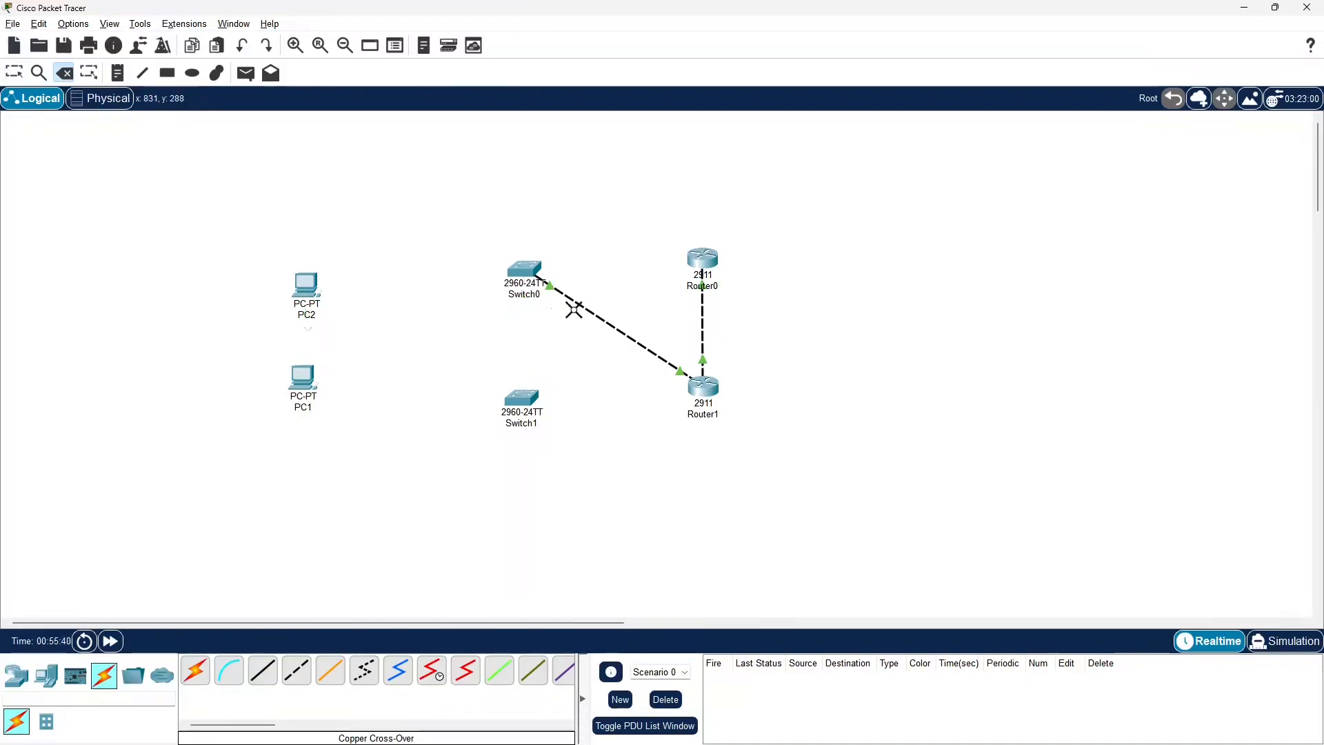
pyautogui.click(588, 308)
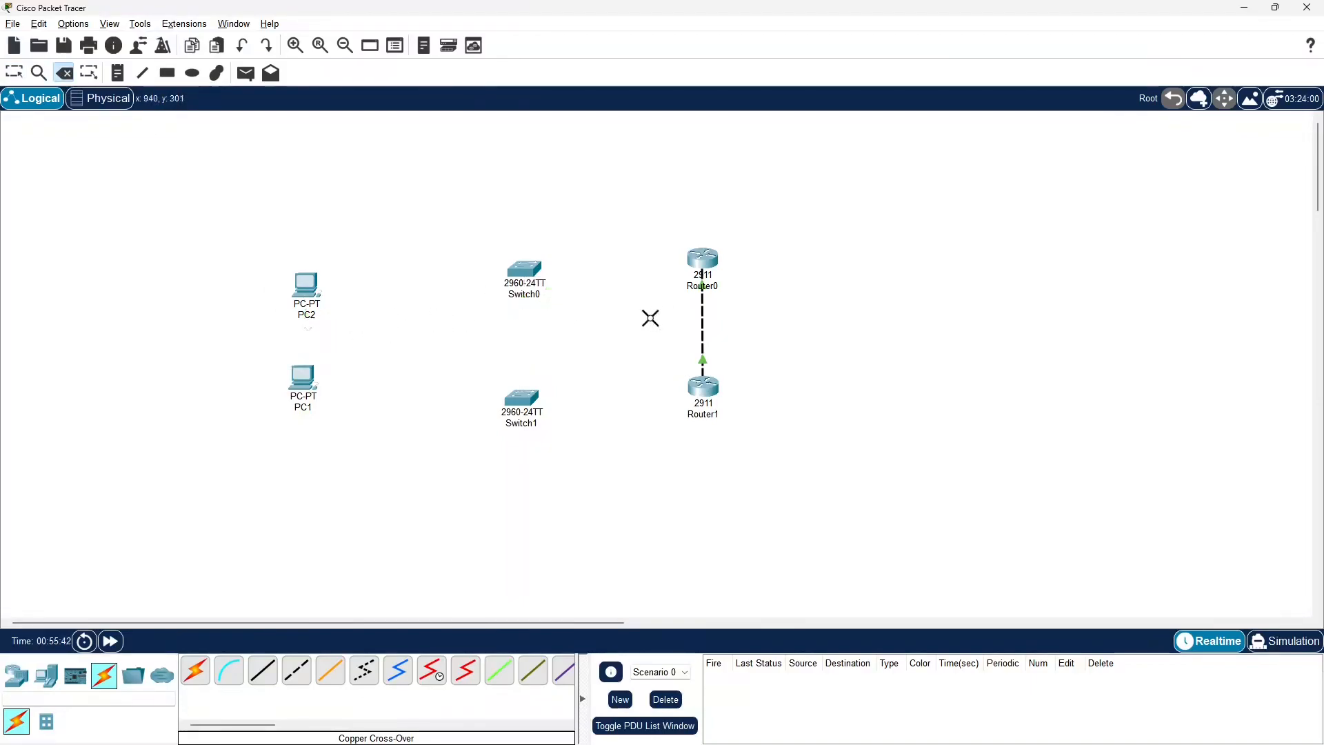
pyautogui.click(702, 321)
pyautogui.click(14, 72)
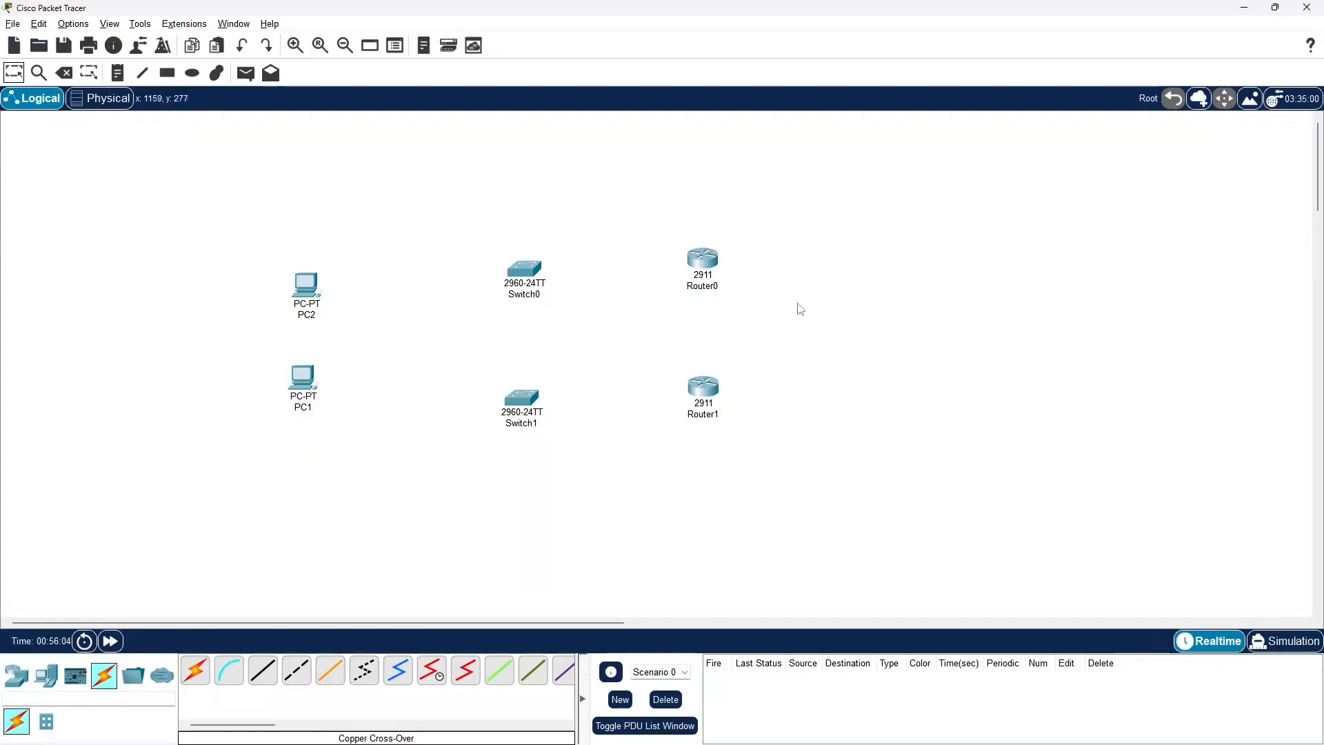
# Spread the devices apart by moving PC2 and Router0 upward and outward, and PC1 and Router1 downward and outward
pyautogui.moveTo(310, 295); pyautogui.dragTo(291, 250)
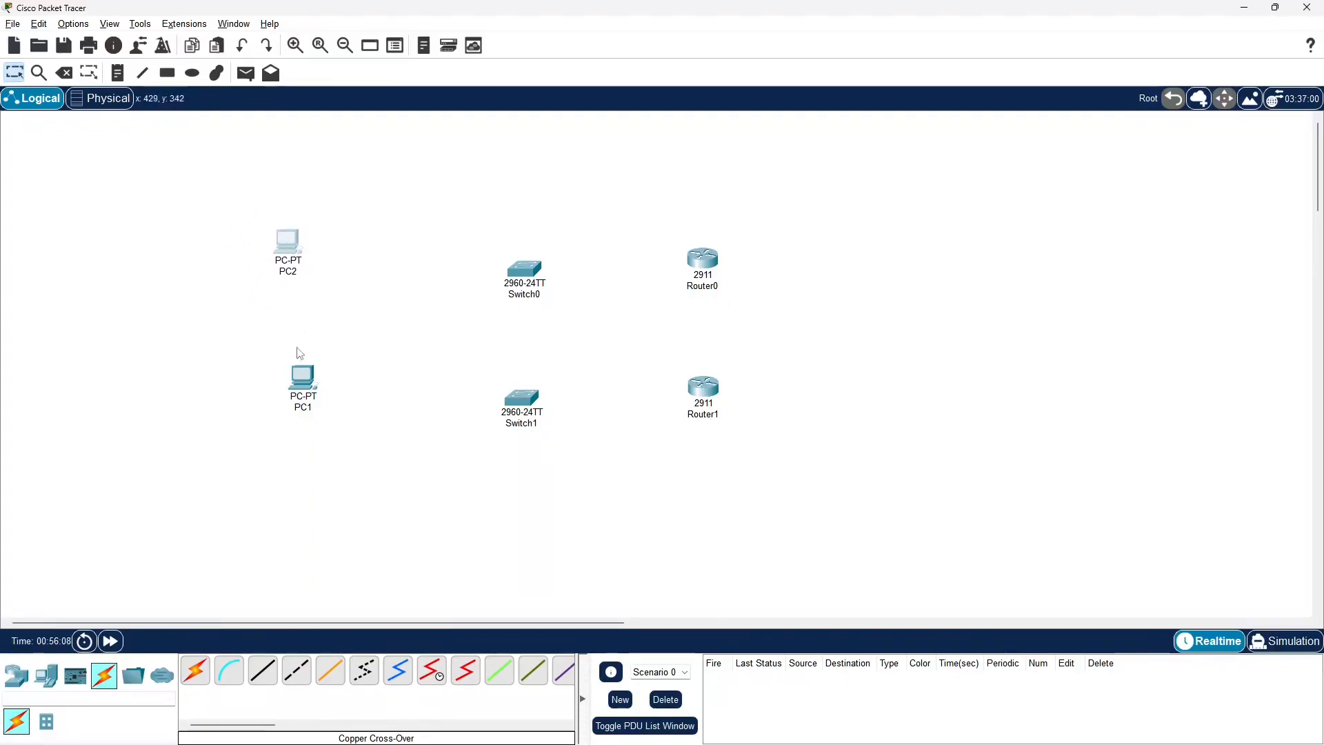
pyautogui.moveTo(299, 388); pyautogui.dragTo(270, 449)
pyautogui.moveTo(703, 262); pyautogui.dragTo(744, 236)
pyautogui.moveTo(713, 419); pyautogui.dragTo(760, 460)
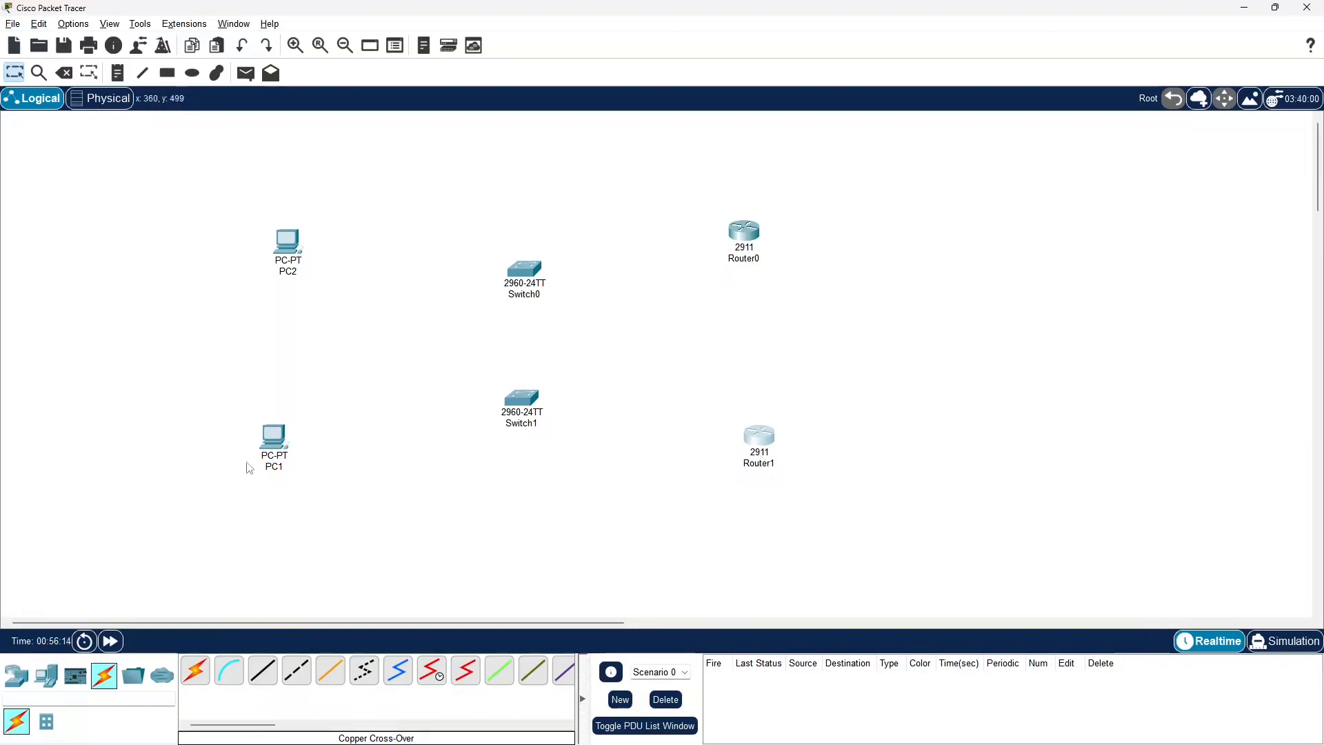
# Connect PC2's FastEthernet0 to Switch0's FastEthernet0/1 with a copper straight-through cable
pyautogui.click(263, 670)
pyautogui.click(277, 246)
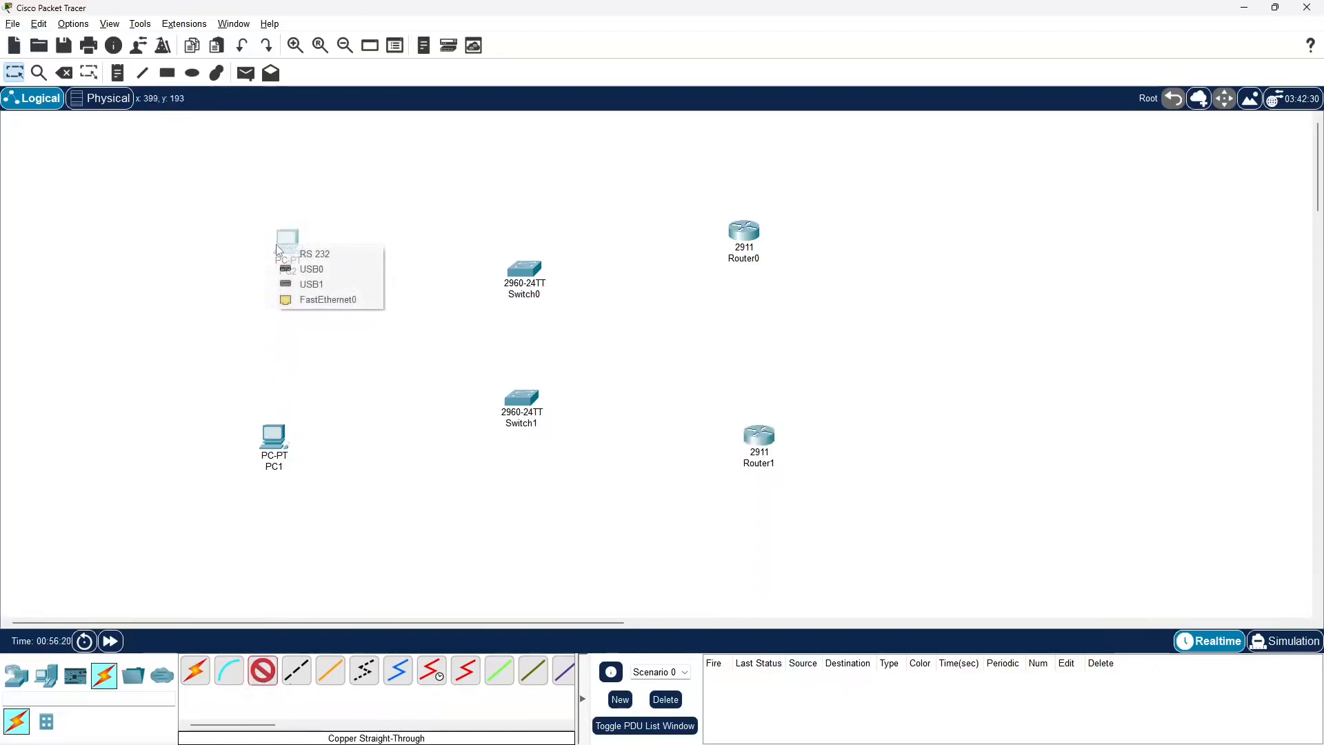
pyautogui.click(333, 300)
pyautogui.click(523, 271)
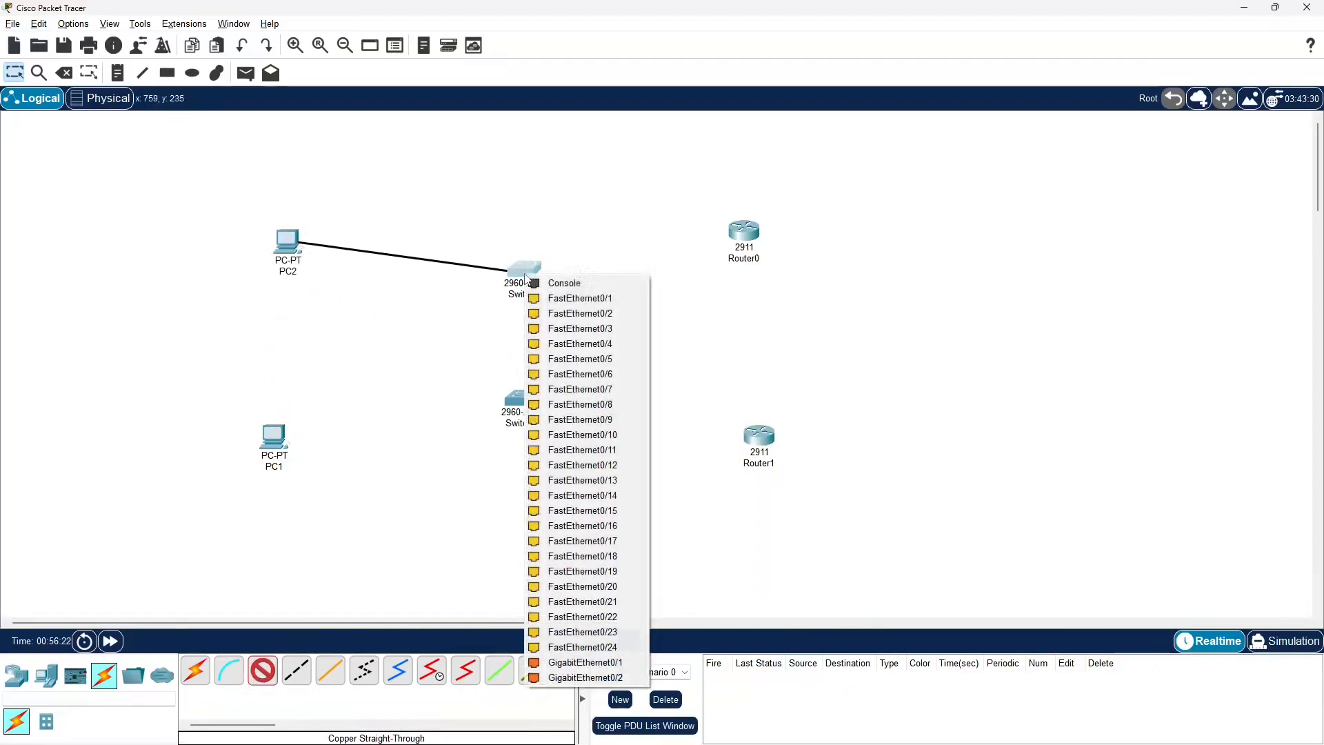
pyautogui.click(566, 301)
# Connect Switch0's FastEthernet0/2 to Router0's GigabitEthernet0/0 with a copper straight-through cable
pyautogui.click(533, 274)
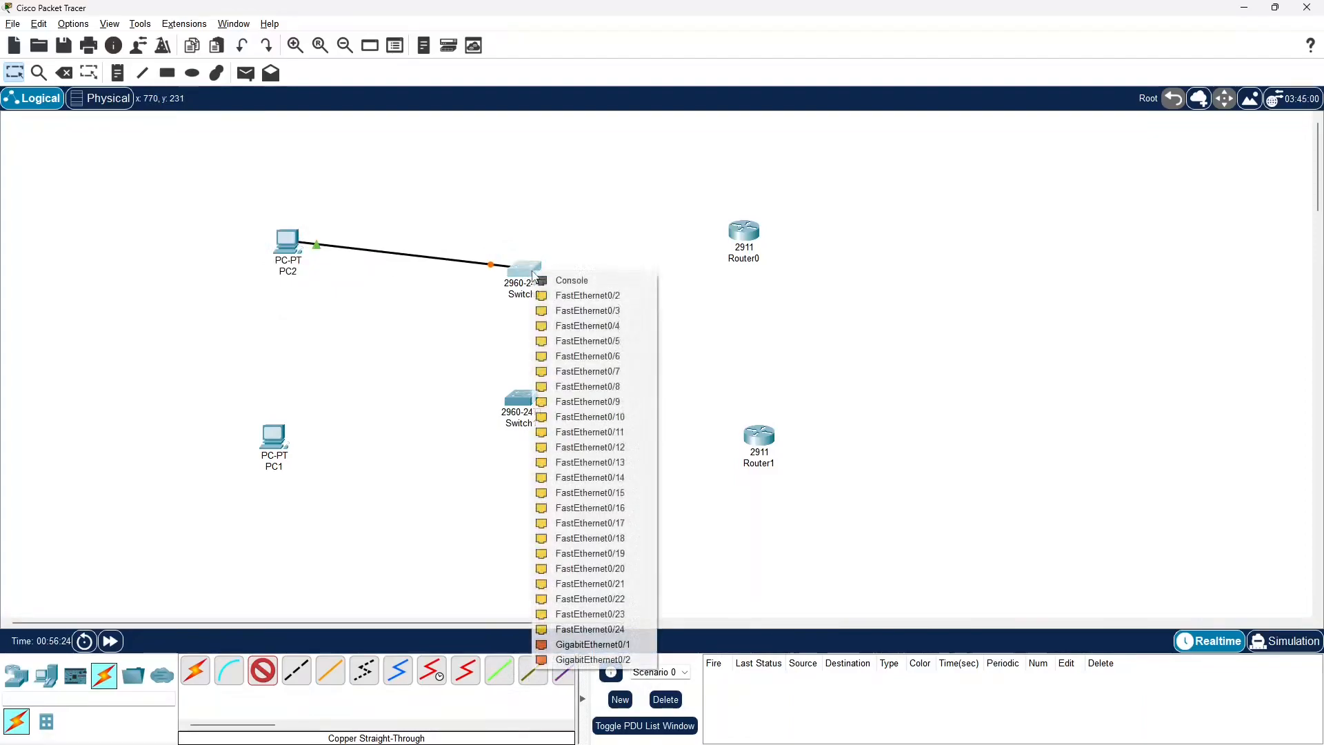
pyautogui.click(562, 297)
pyautogui.click(740, 237)
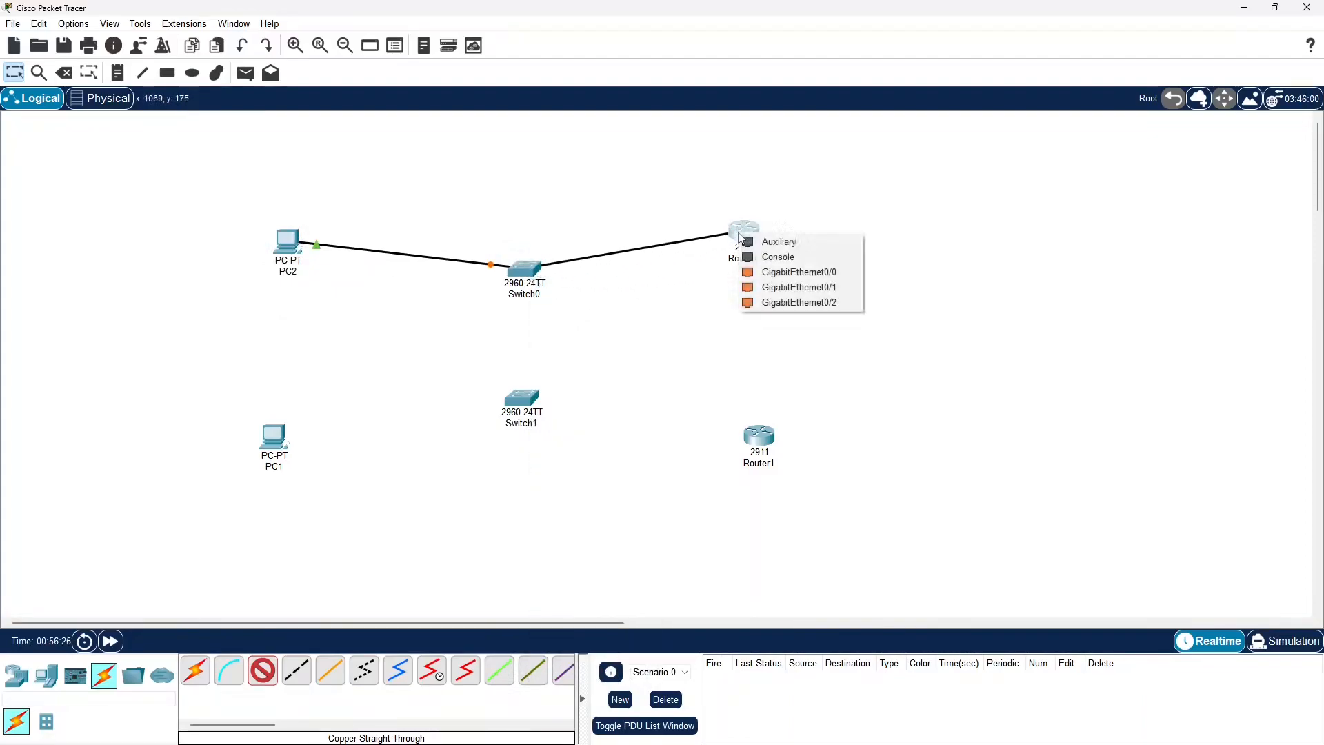
pyautogui.click(779, 272)
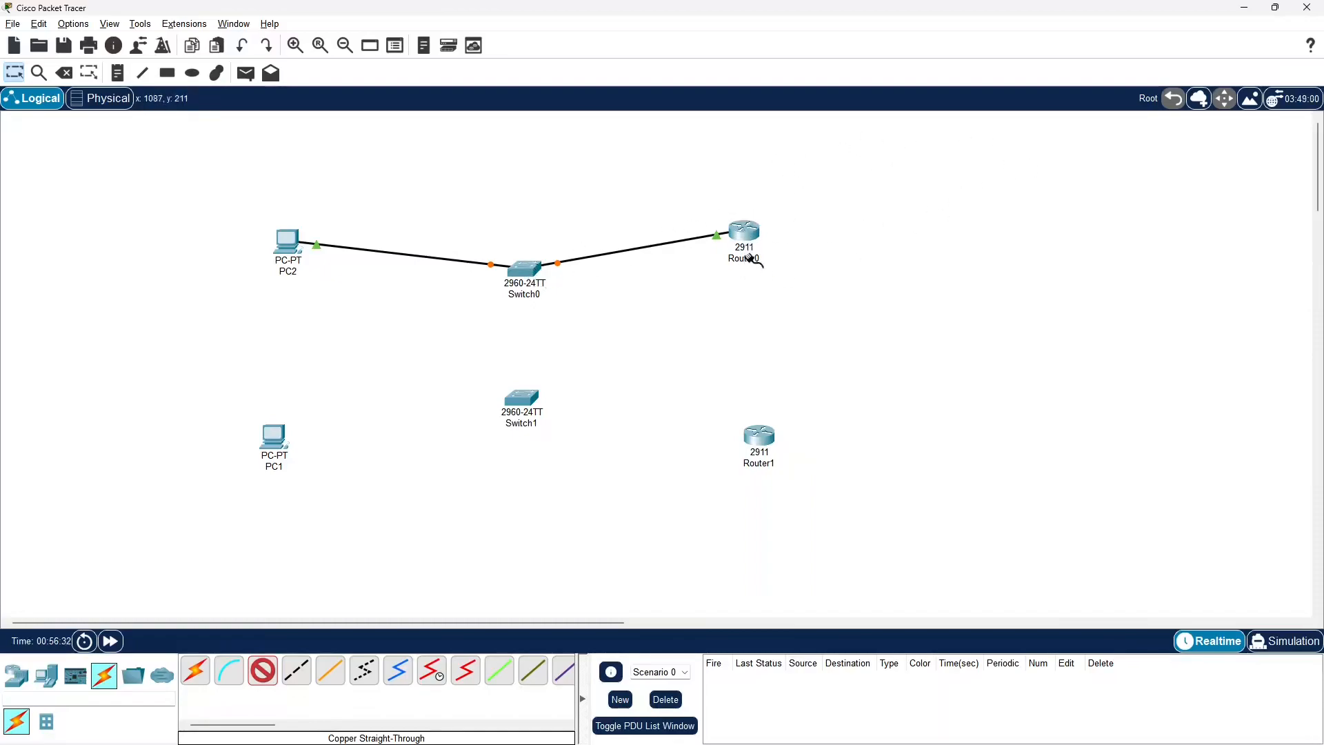
pyautogui.moveTo(748, 243)
# Link PC1 to Switch1's FastEthernet0/1 with a copper straight-through cable
pyautogui.click(281, 443)
pyautogui.click(338, 504)
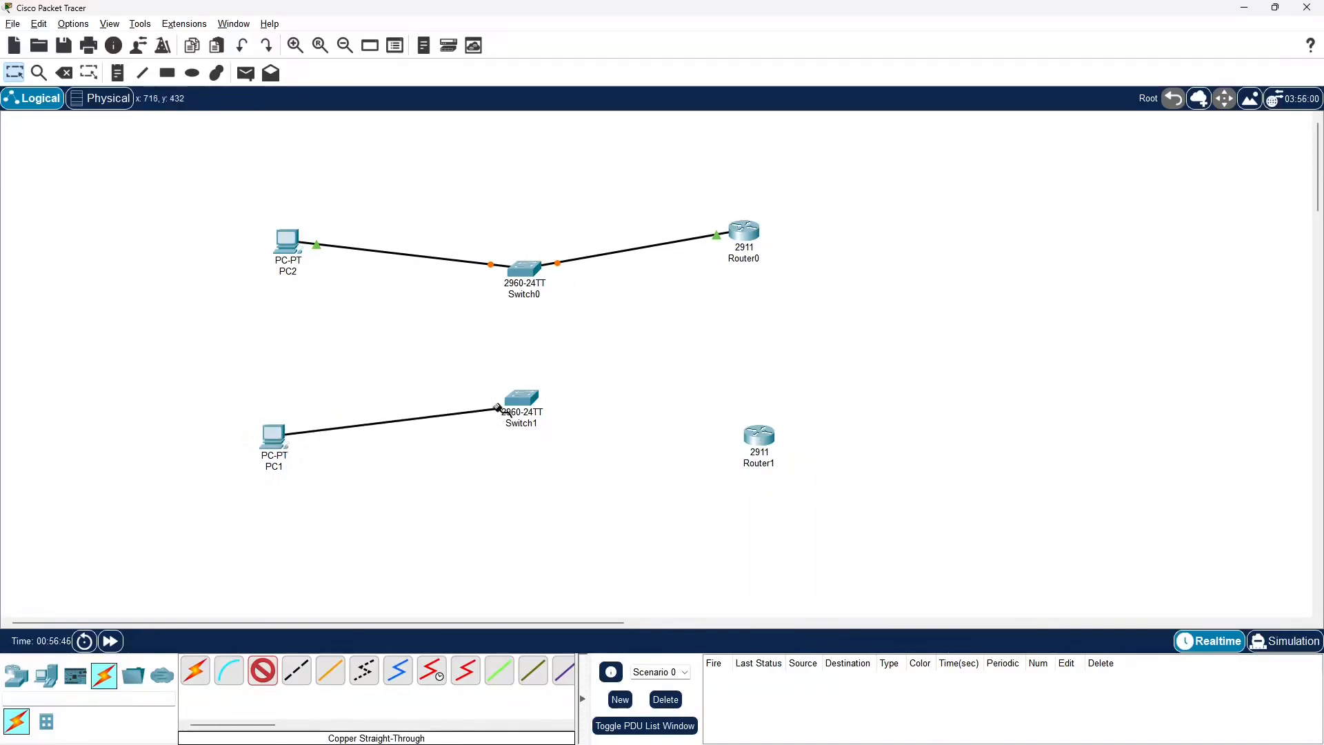
pyautogui.click(522, 399)
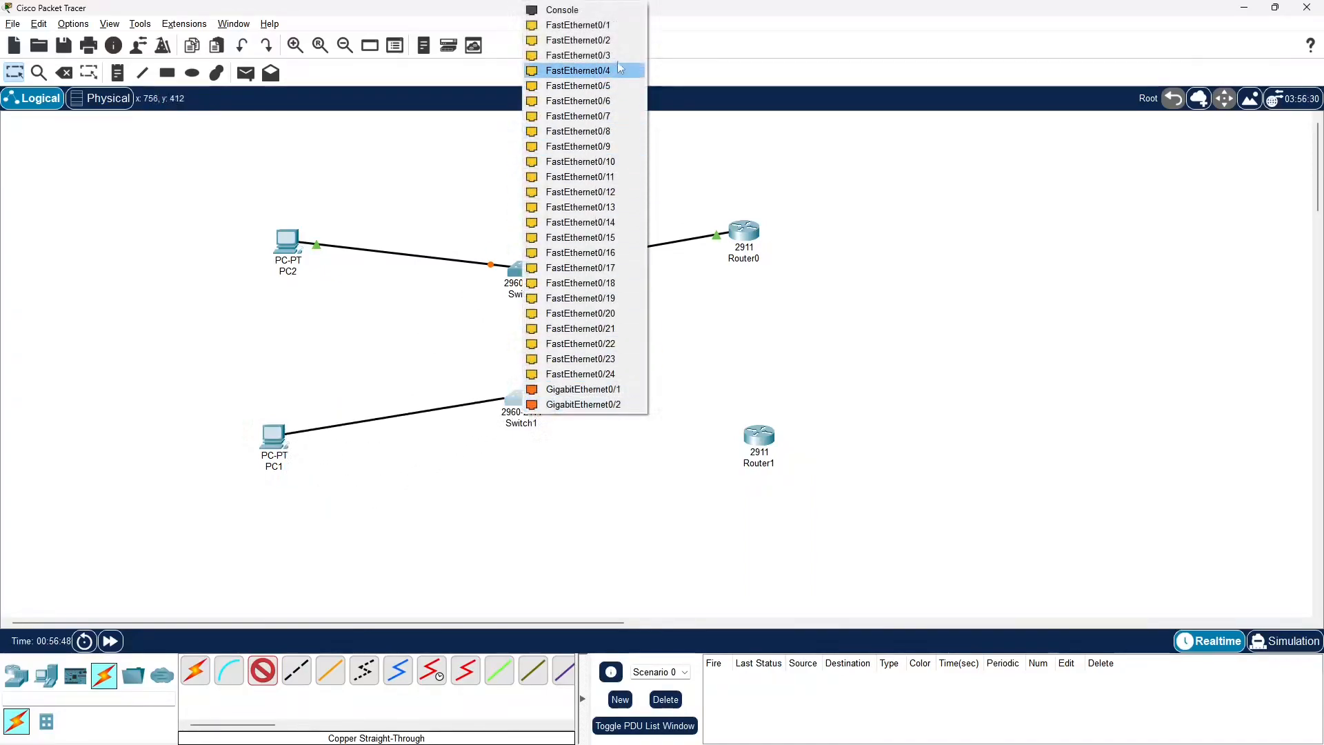
pyautogui.click(620, 25)
# Link Switch1's GigabitEthernet0/1 to Router1 with a copper straight-through cable and leave the cabling tool
pyautogui.click(531, 401)
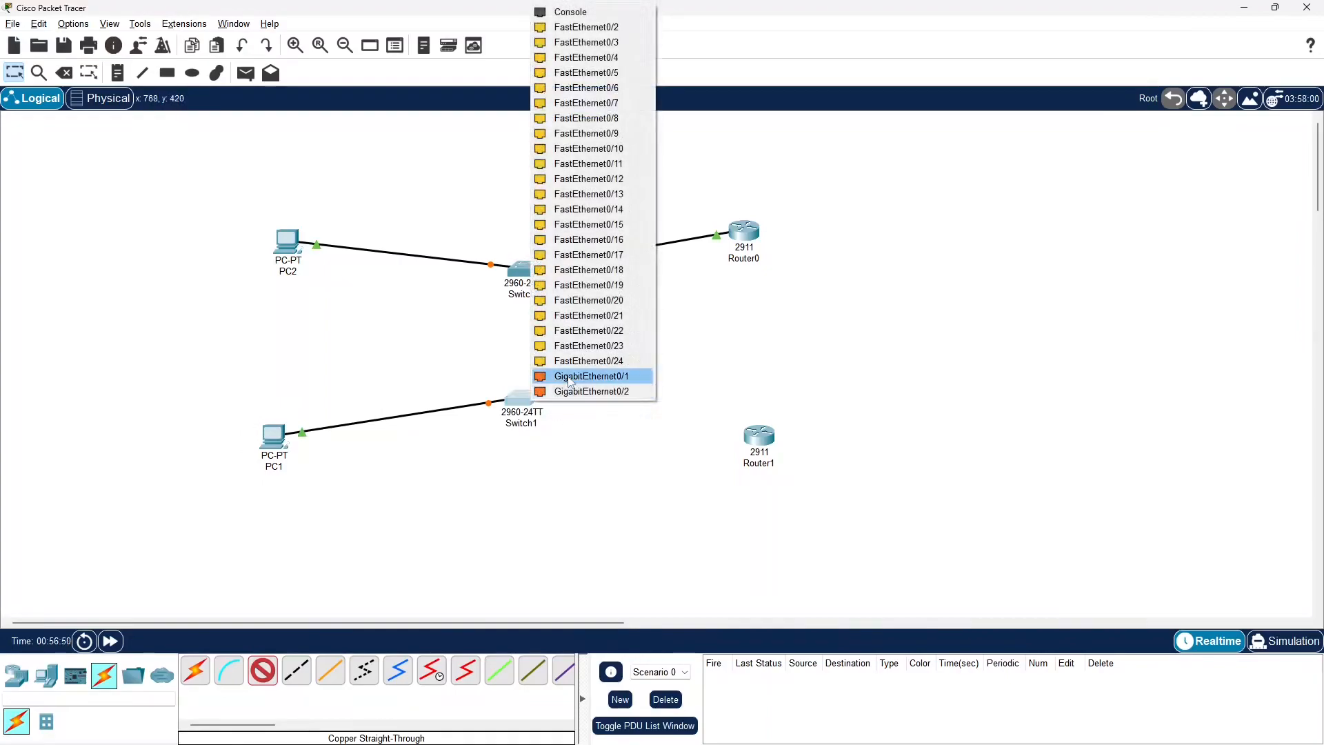
pyautogui.click(586, 376)
pyautogui.click(769, 443)
pyautogui.click(799, 481)
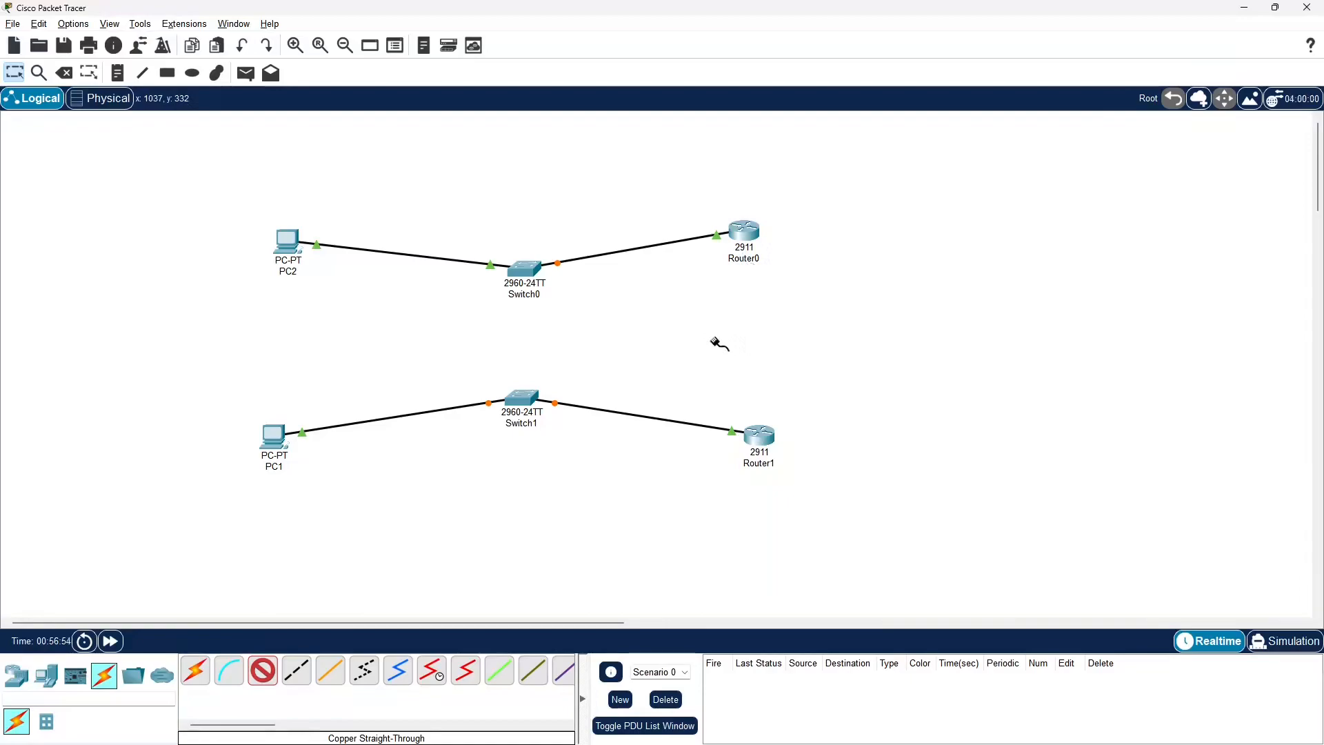
pyautogui.press('Escape')
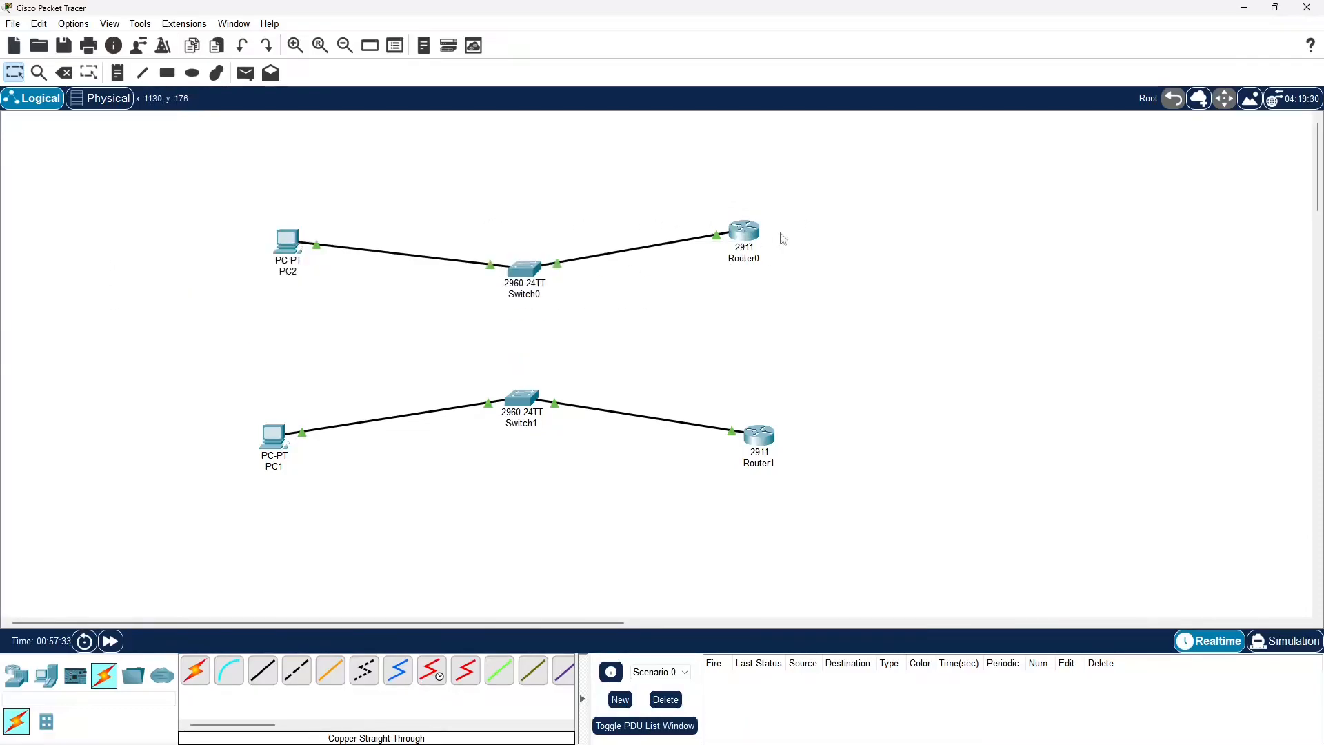
# Connect PC2's RS 232 port to Router0's Console port with a console cable
pyautogui.click(233, 679)
pyautogui.click(293, 253)
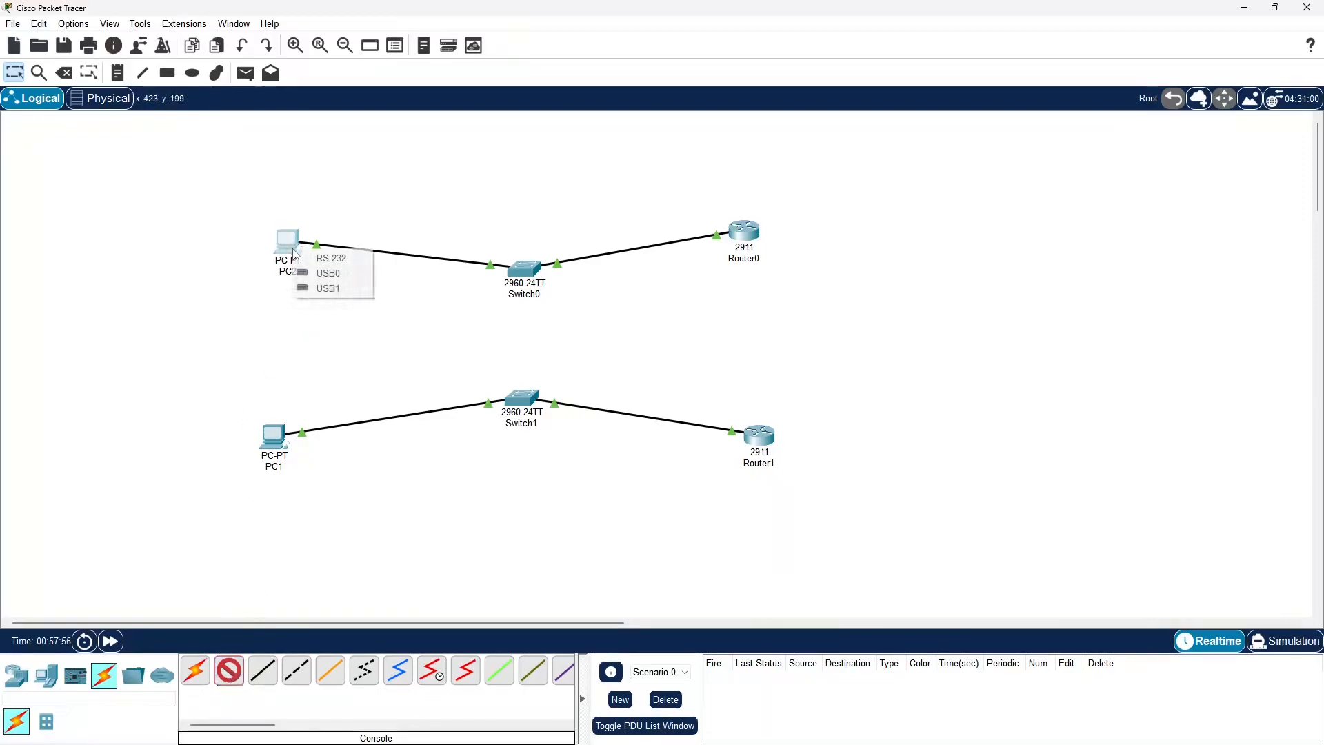
pyautogui.click(357, 262)
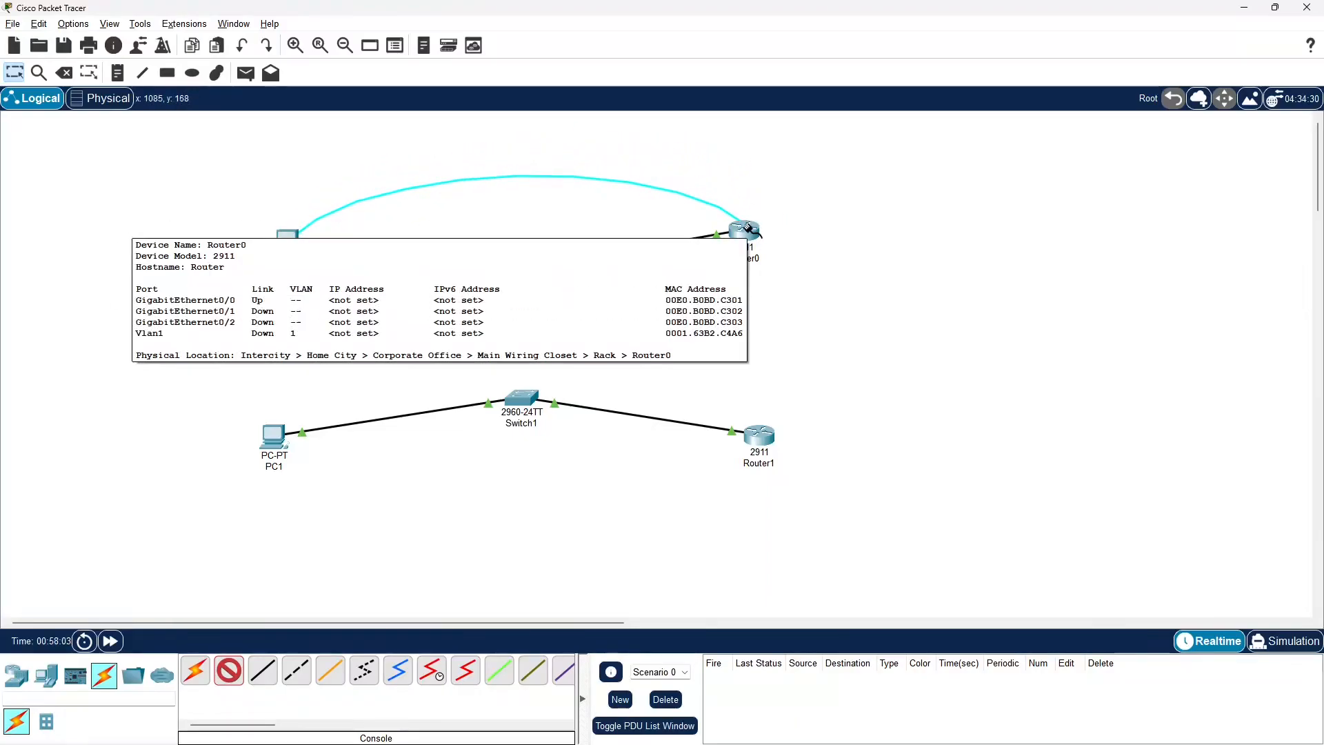
pyautogui.click(748, 228)
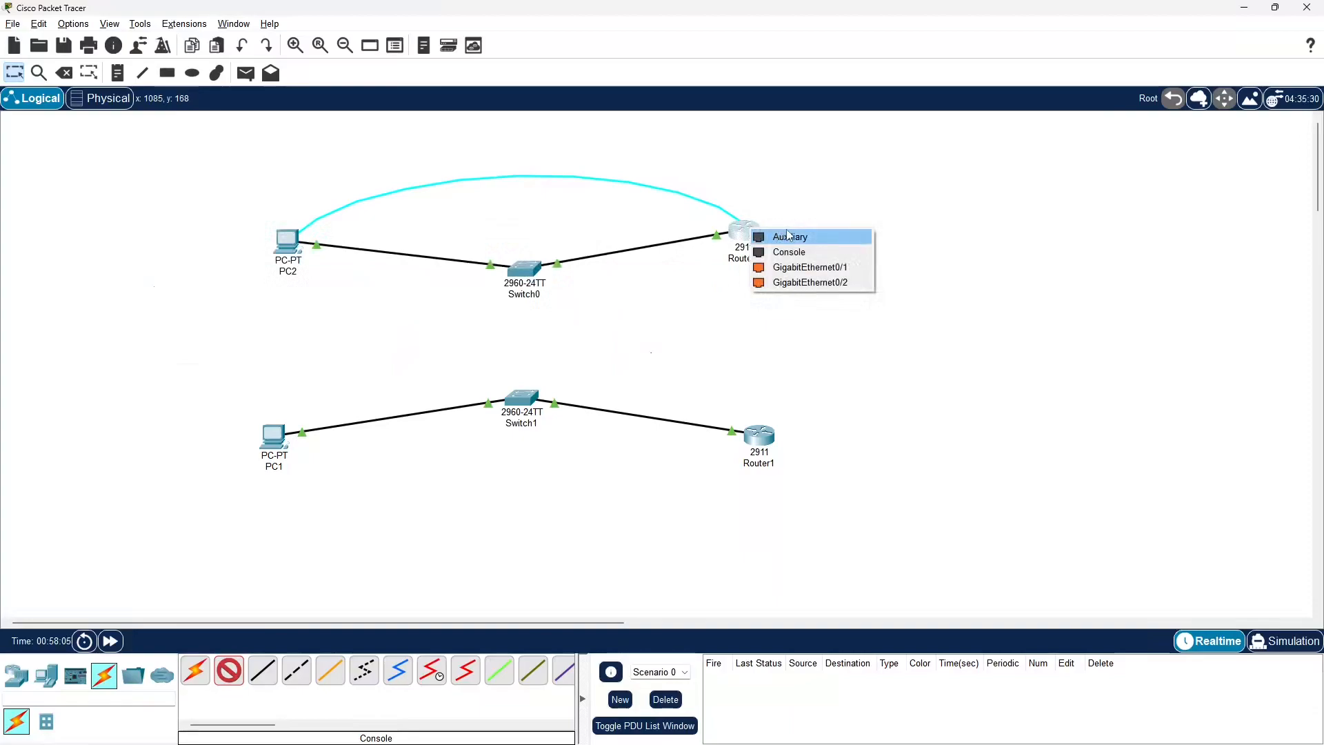
pyautogui.click(807, 254)
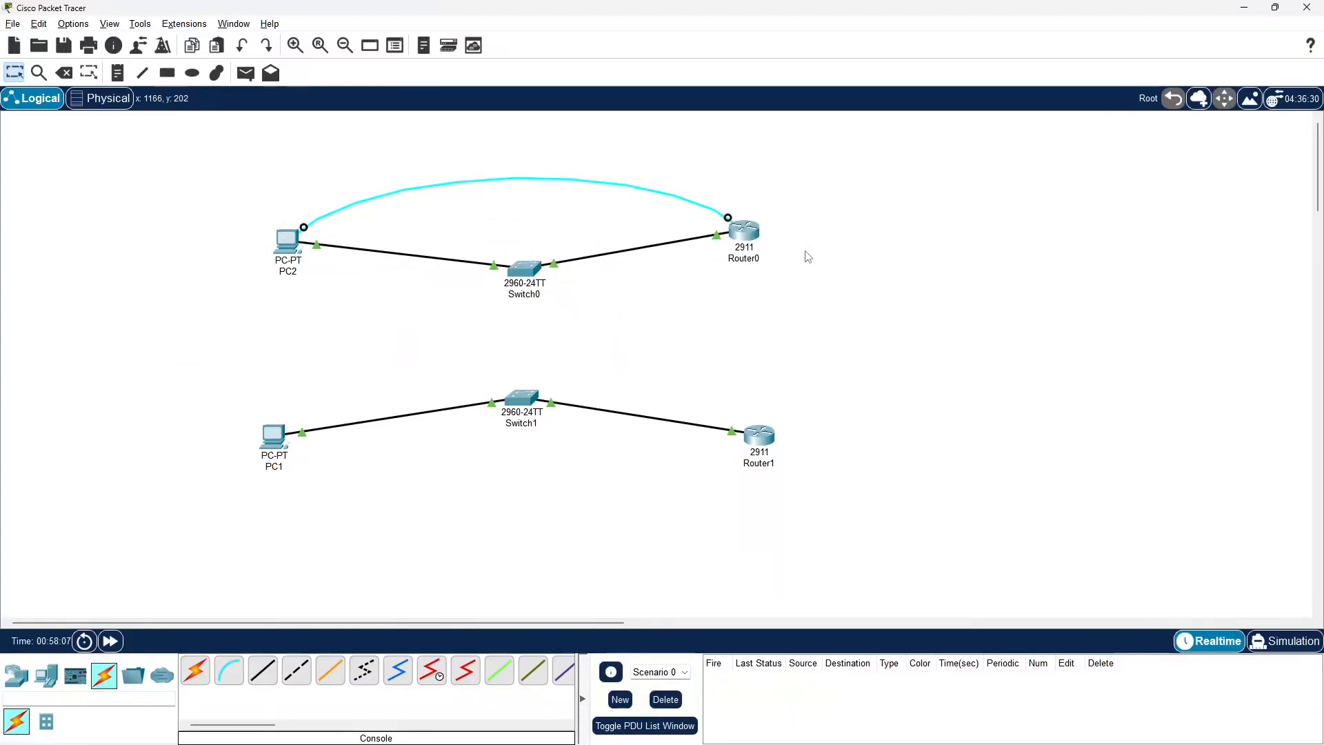
# Examine Router0's GigabitEthernet0/0 settings and its command-line interface, and close the router's window
pyautogui.click(754, 237)
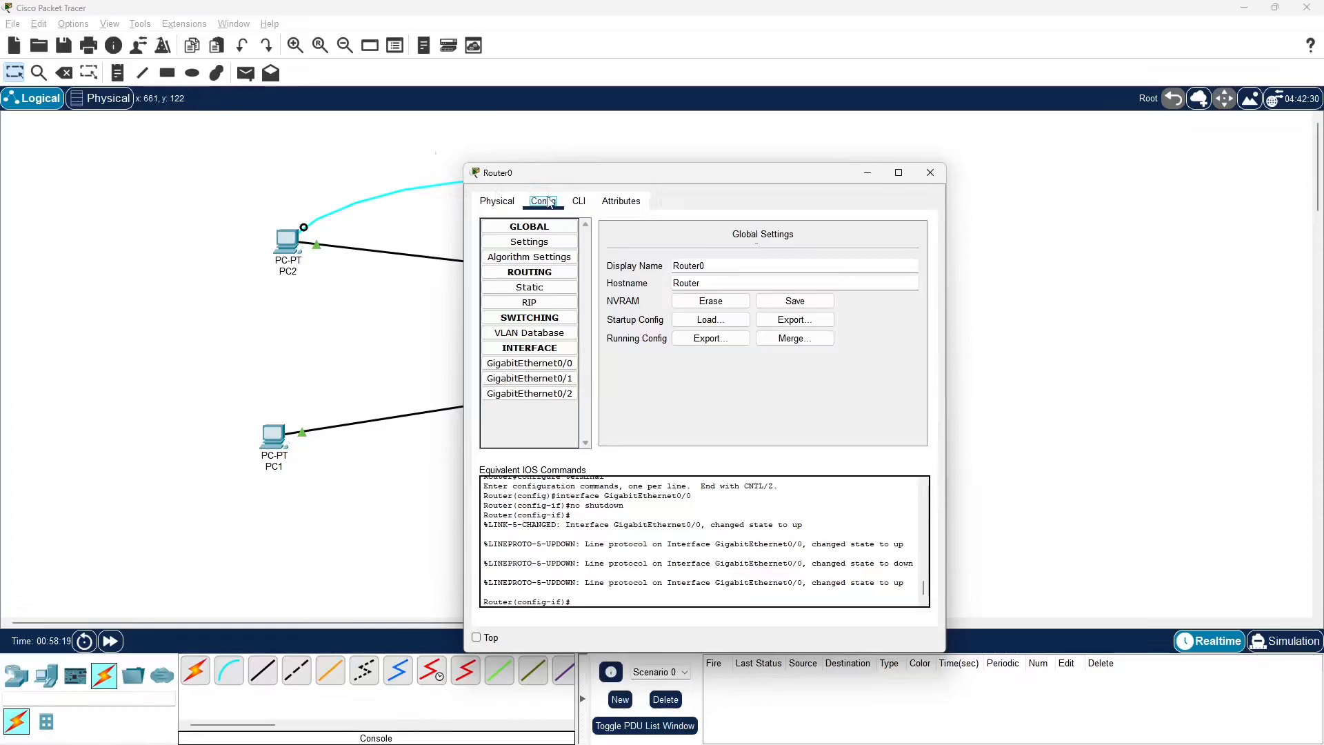
pyautogui.click(542, 364)
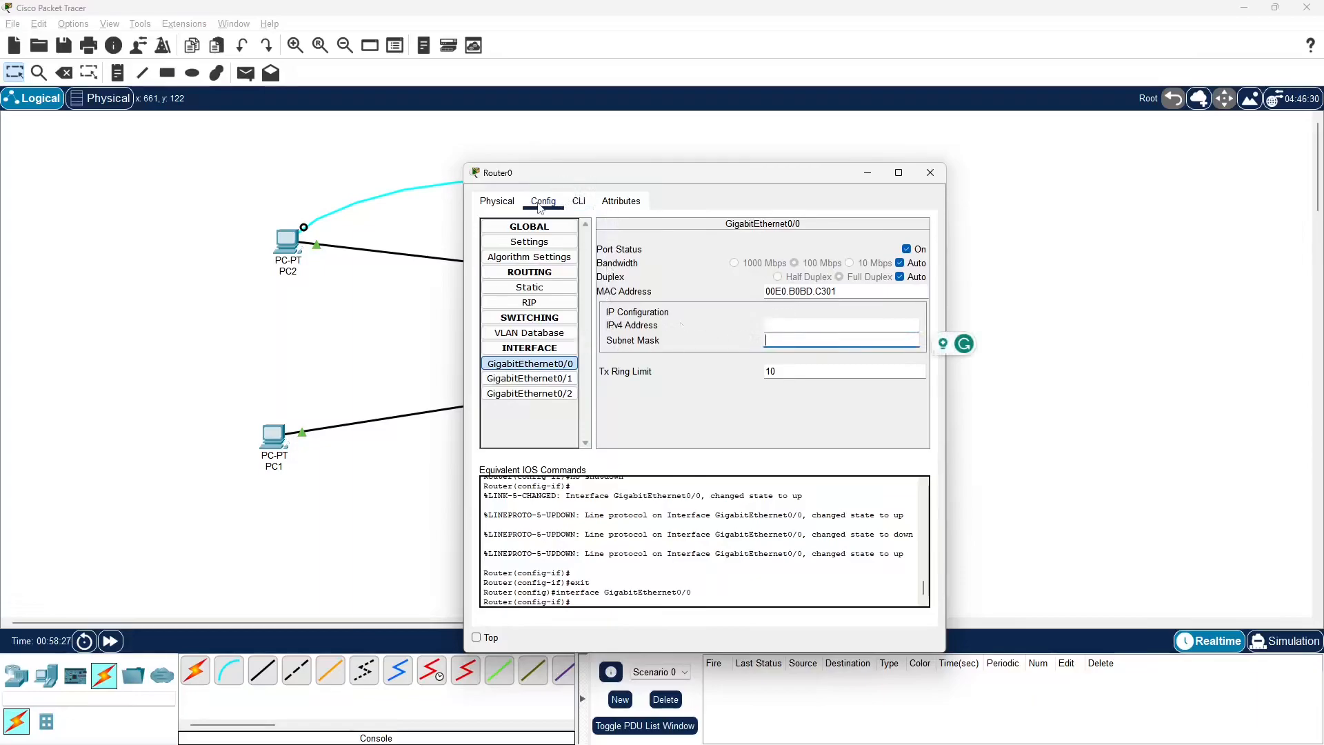
pyautogui.click(576, 201)
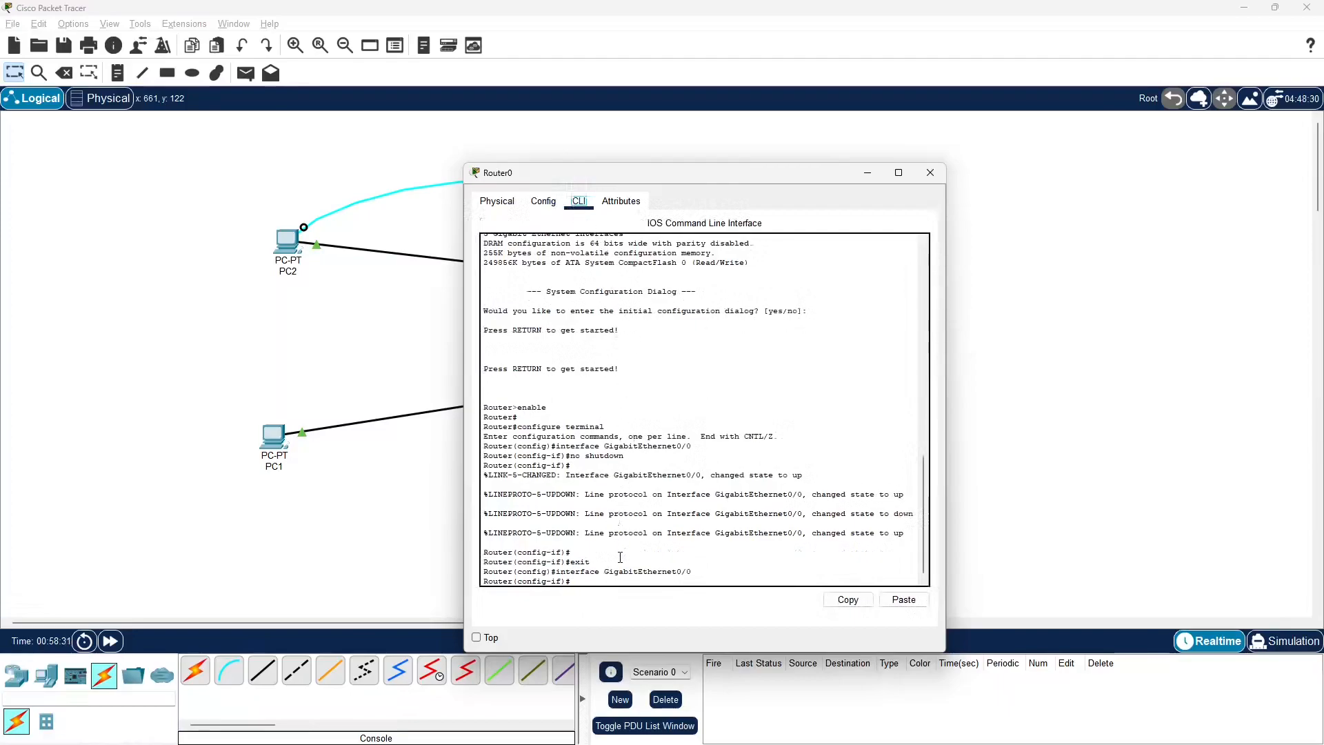
pyautogui.click(597, 583)
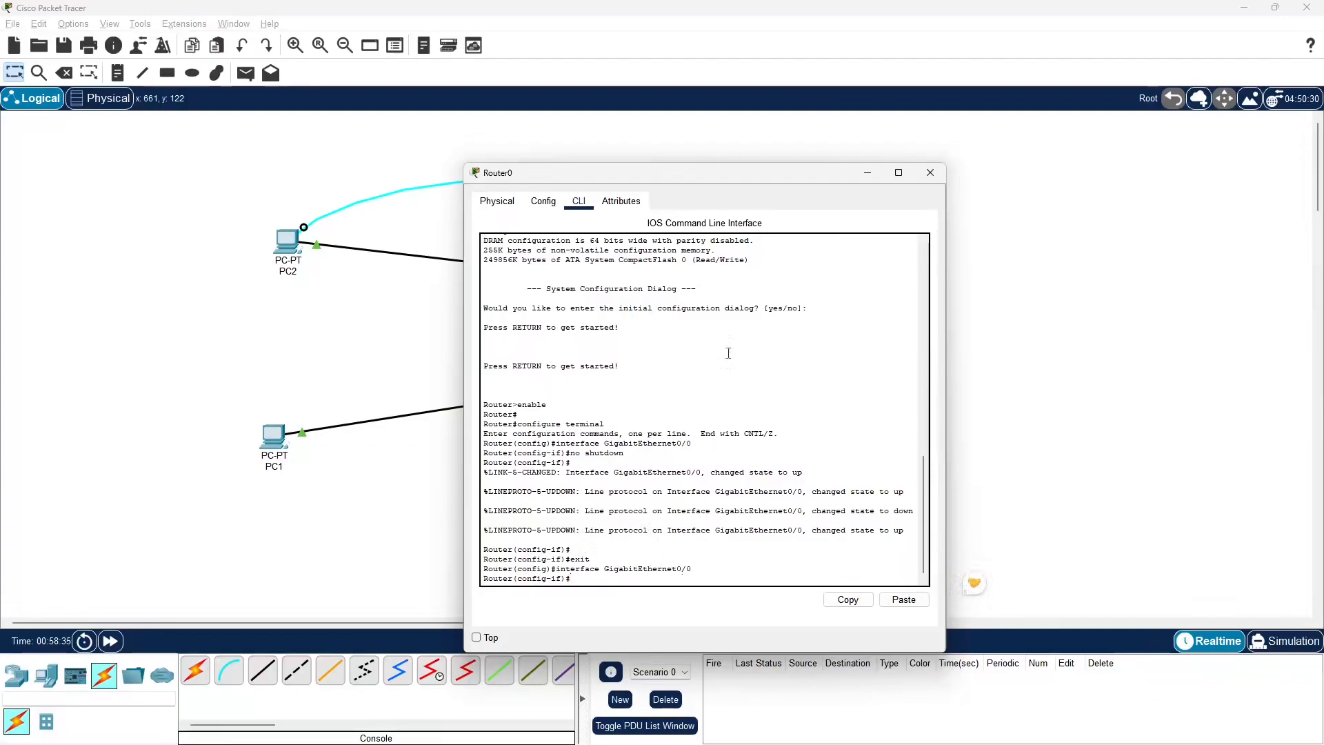
pyautogui.click(930, 172)
# Open a terminal session on PC2 with the default port settings of 9600 bits per second and 8 data bits
pyautogui.click(284, 242)
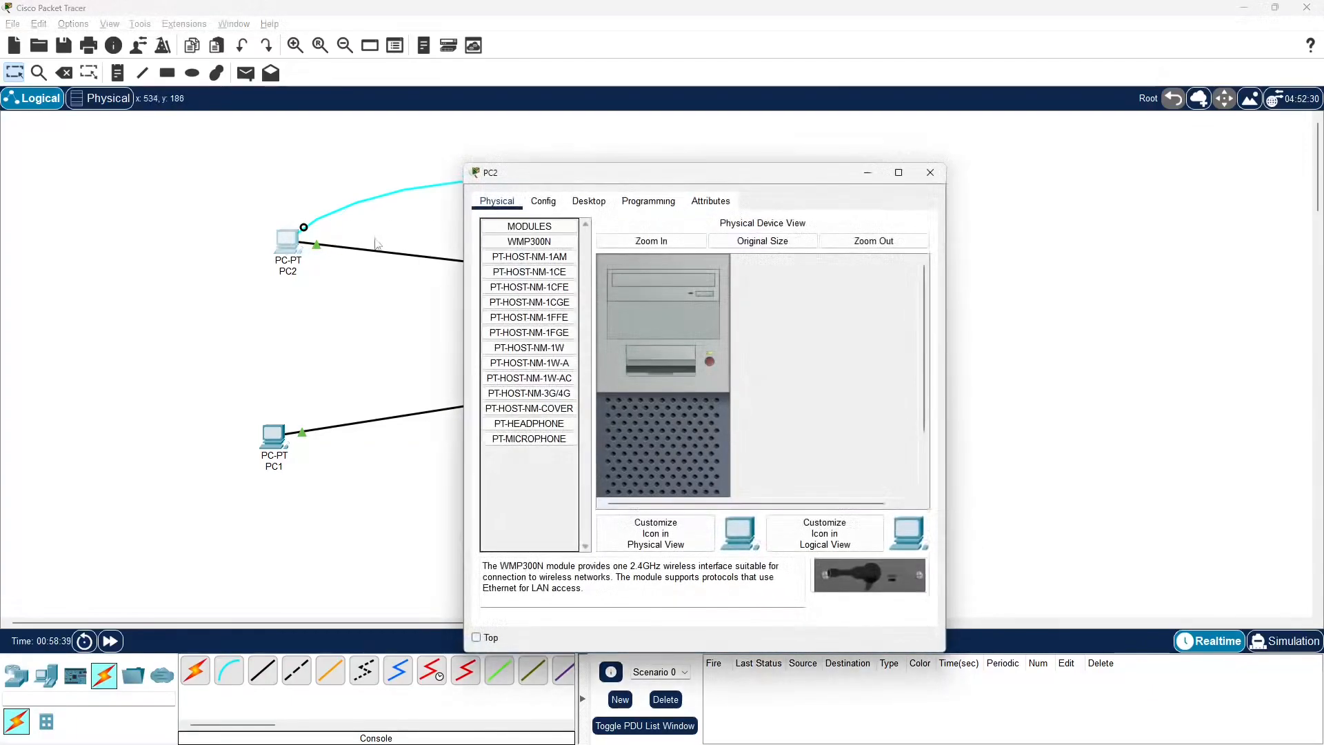
pyautogui.click(597, 204)
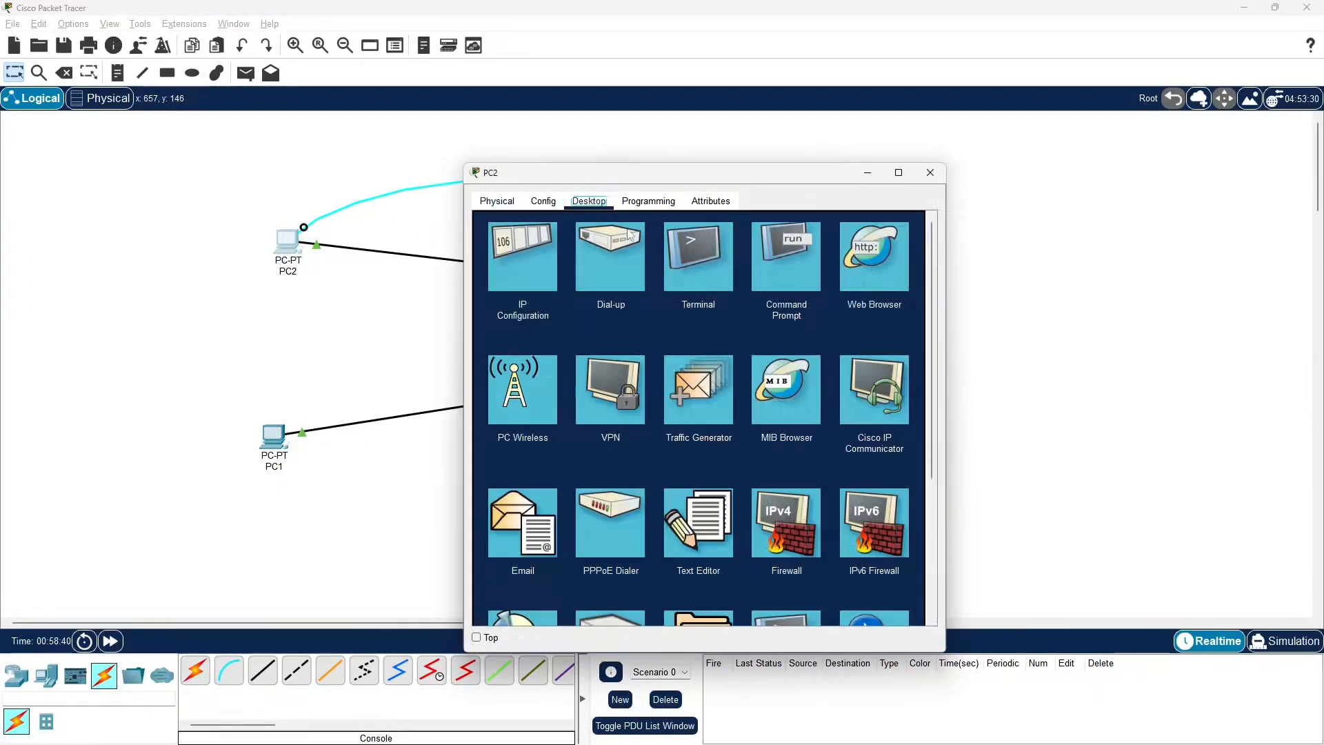
pyautogui.click(712, 280)
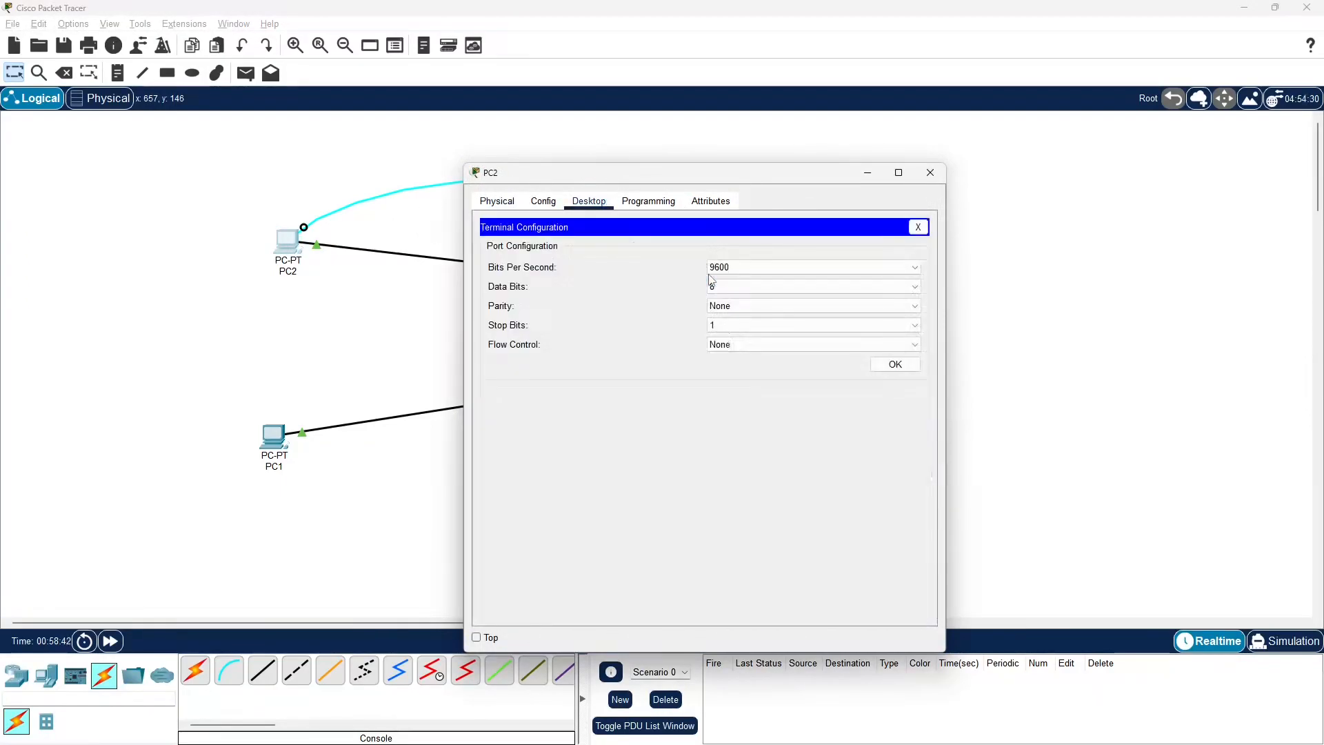
pyautogui.click(895, 365)
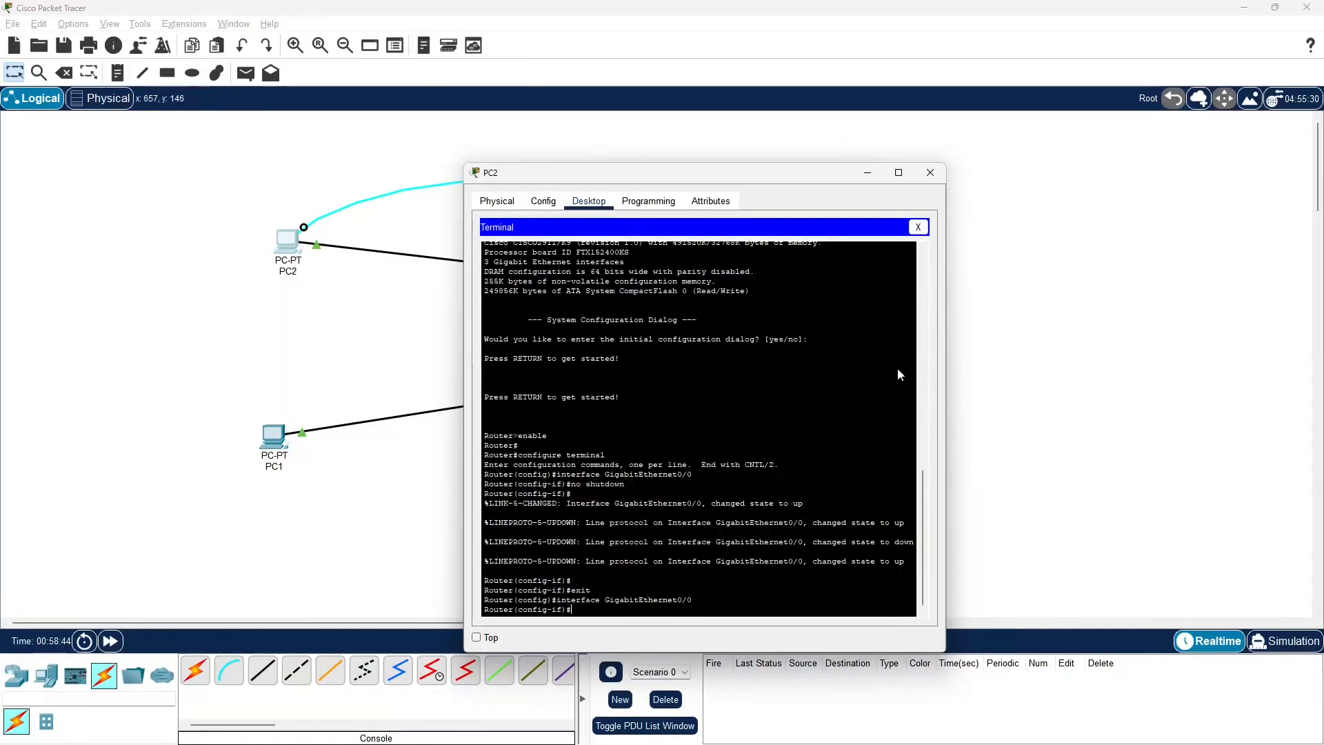
# Compare Router0's command-line interface side by side with PC2's terminal, and close the router's window
pyautogui.moveTo(771, 179); pyautogui.dragTo(1105, 181)
pyautogui.click(744, 230)
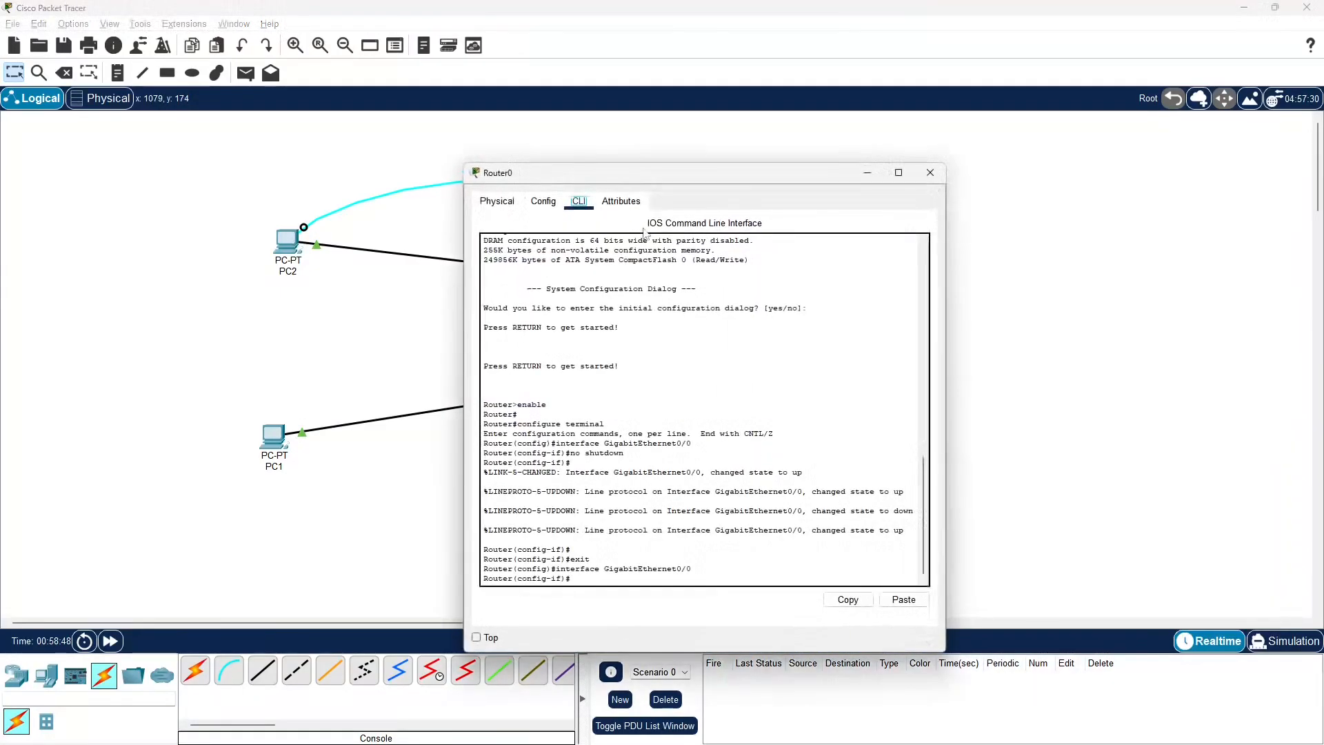
pyautogui.moveTo(751, 174); pyautogui.dragTo(572, 177)
pyautogui.hotkey('alt', 'Tab')
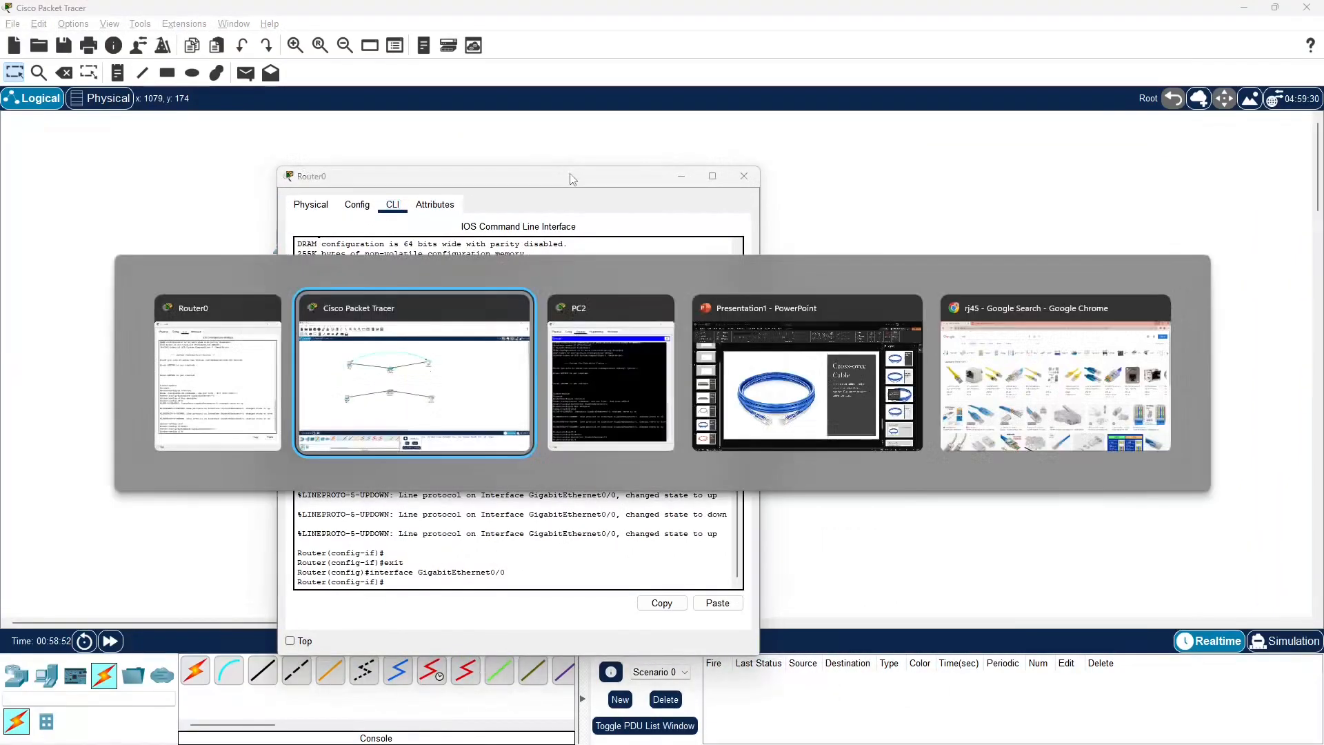
pyautogui.press('Tab')
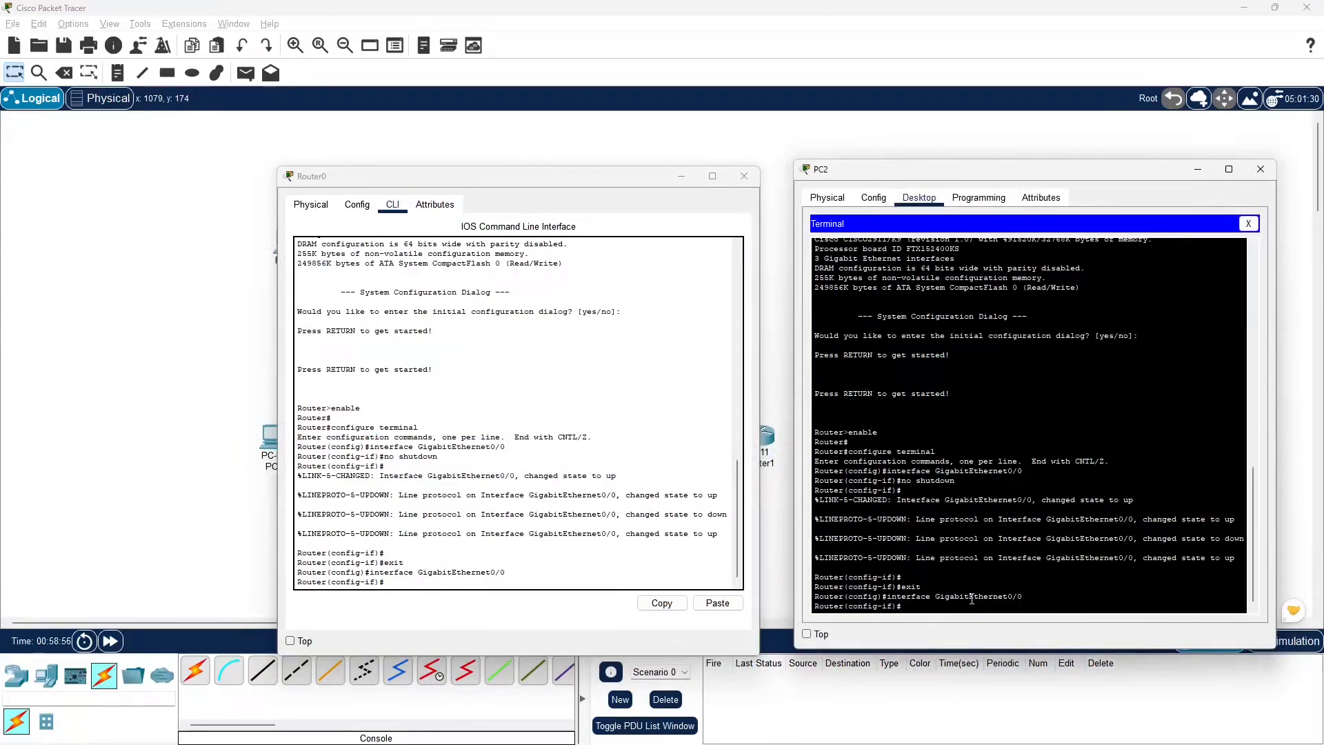
pyautogui.hotkey('alt', 'Tab')
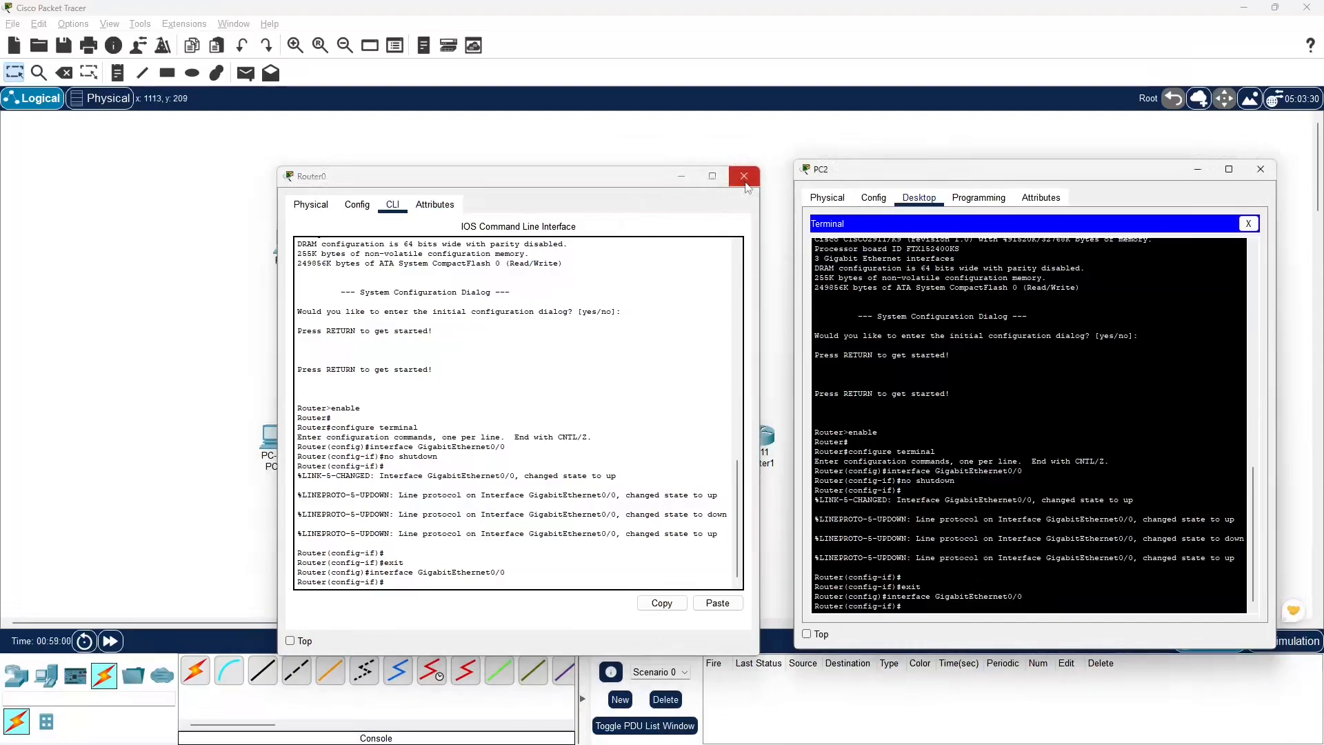
pyautogui.click(744, 176)
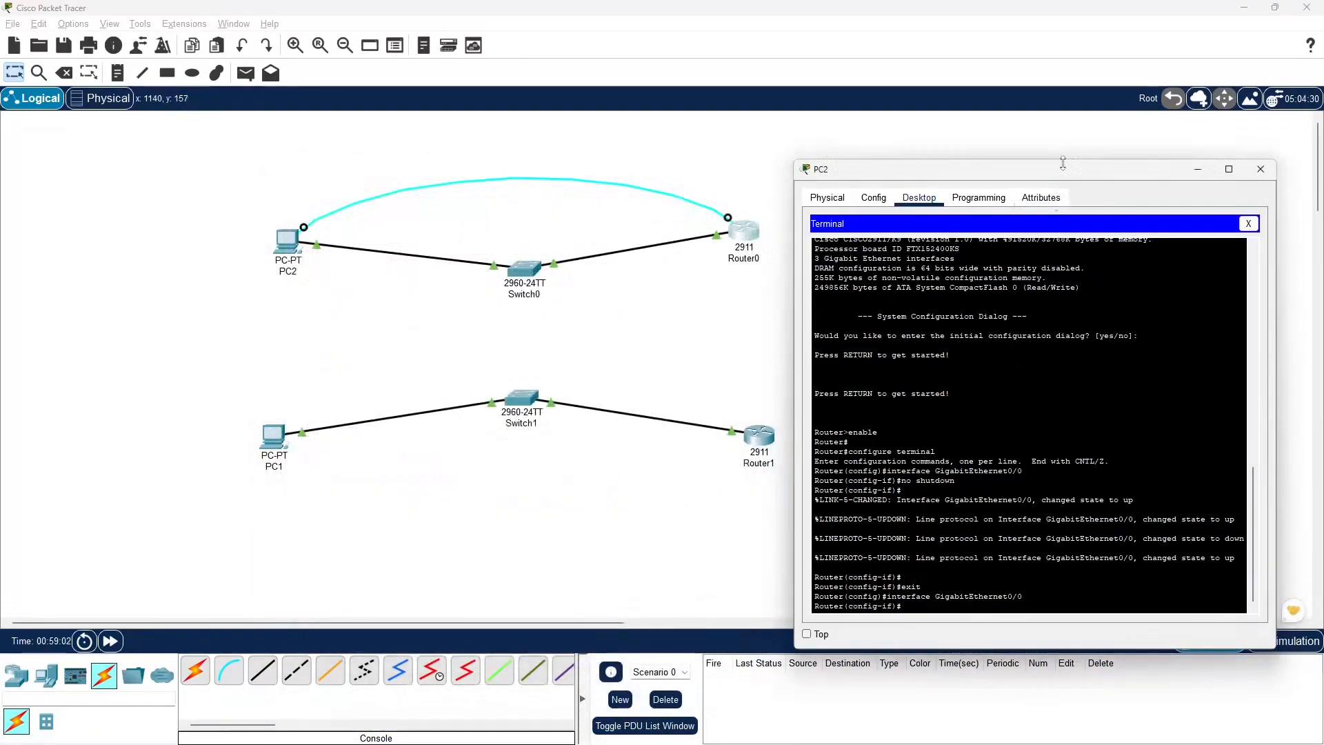
# Review PC2's terminal session alongside the topology and close PC2's window
pyautogui.moveTo(1063, 163); pyautogui.dragTo(1095, 223)
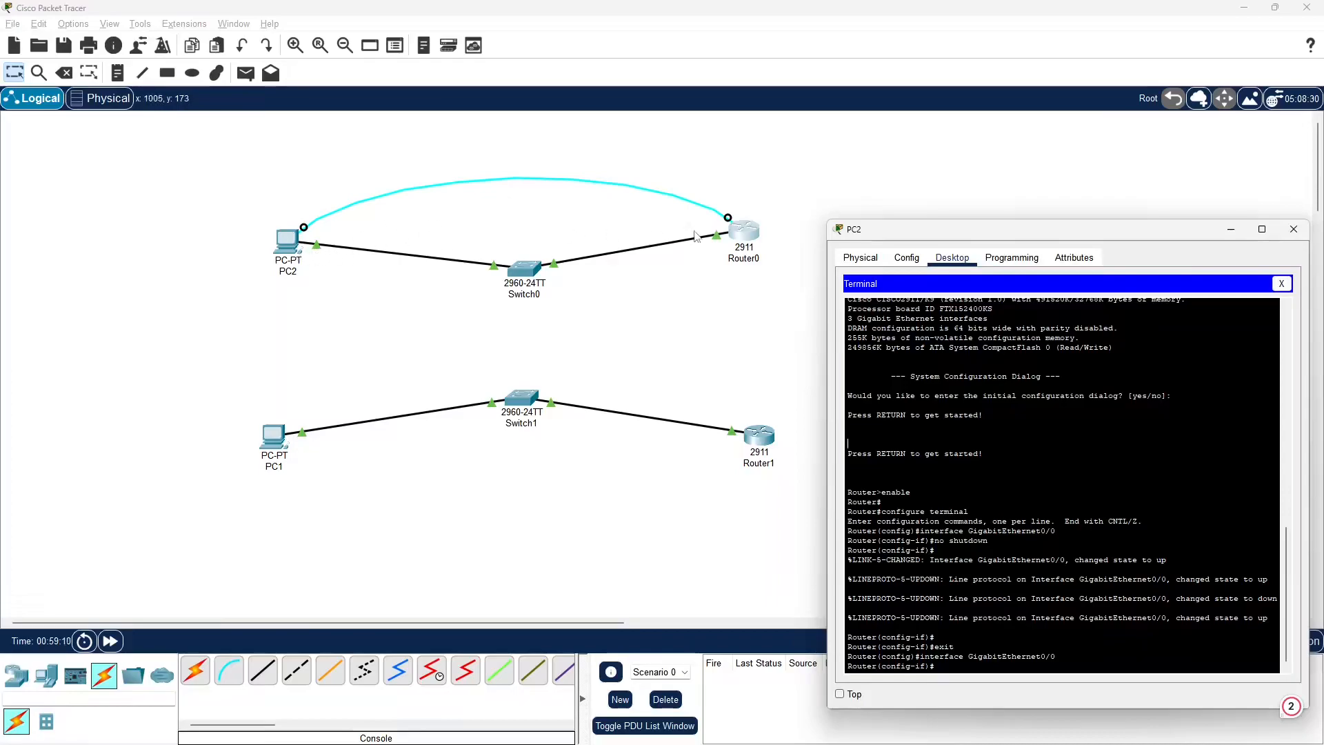
pyautogui.click(777, 214)
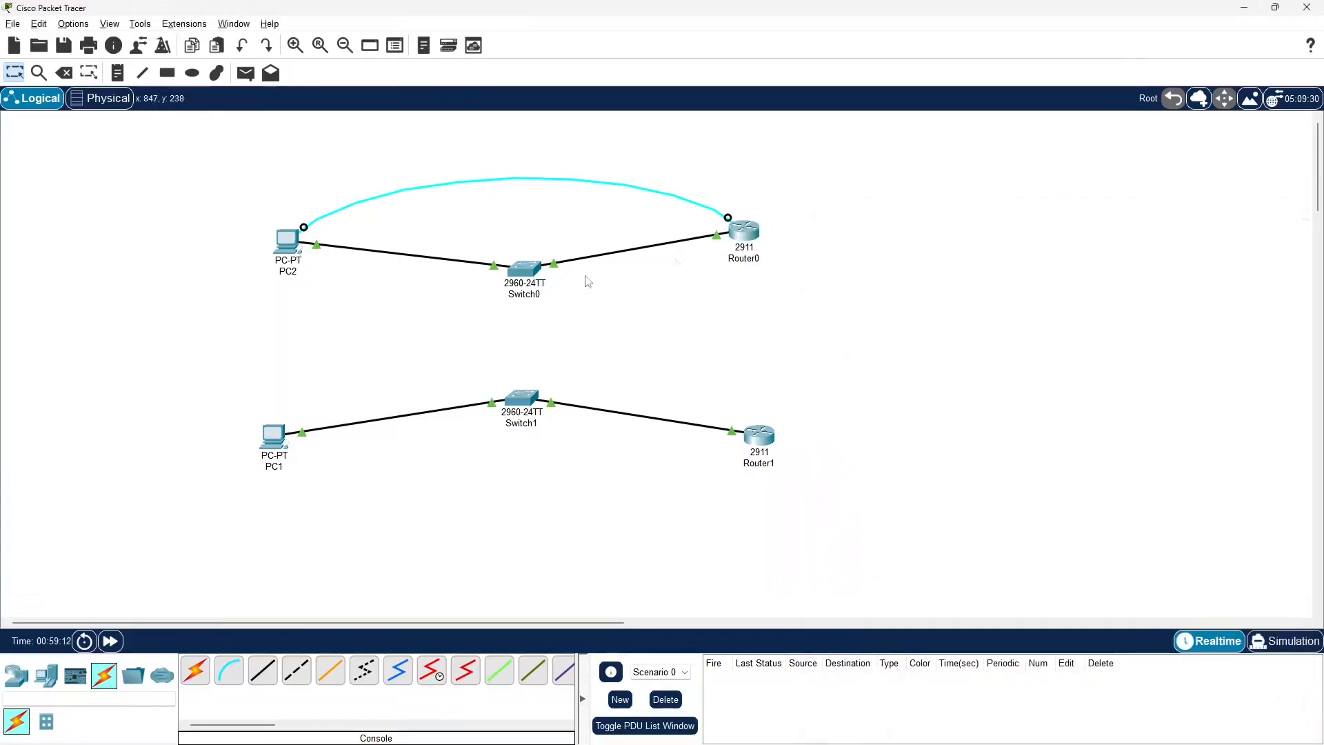
pyautogui.click(287, 243)
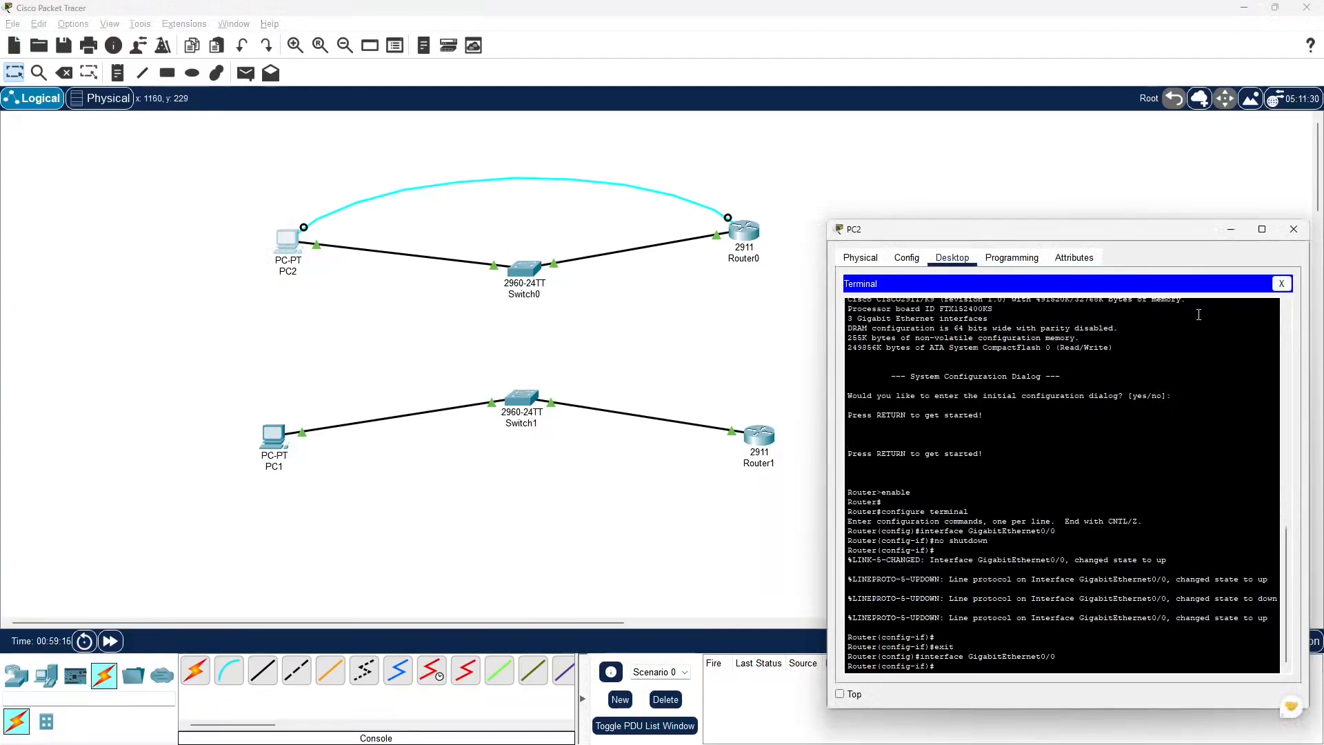
pyautogui.click(1294, 238)
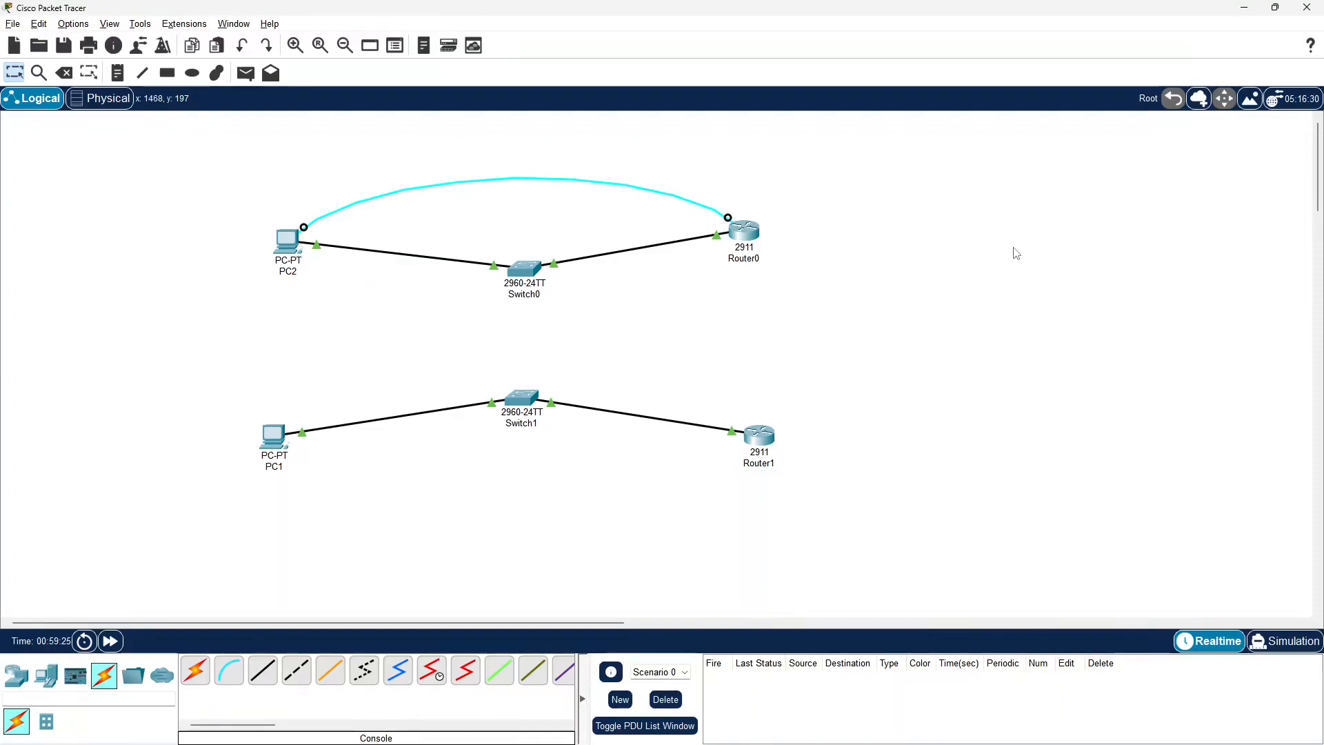
# Move the console cable's router end from Router0 to Switch0's Console port
pyautogui.moveTo(728, 219); pyautogui.dragTo(576, 254)
pyautogui.click(529, 268)
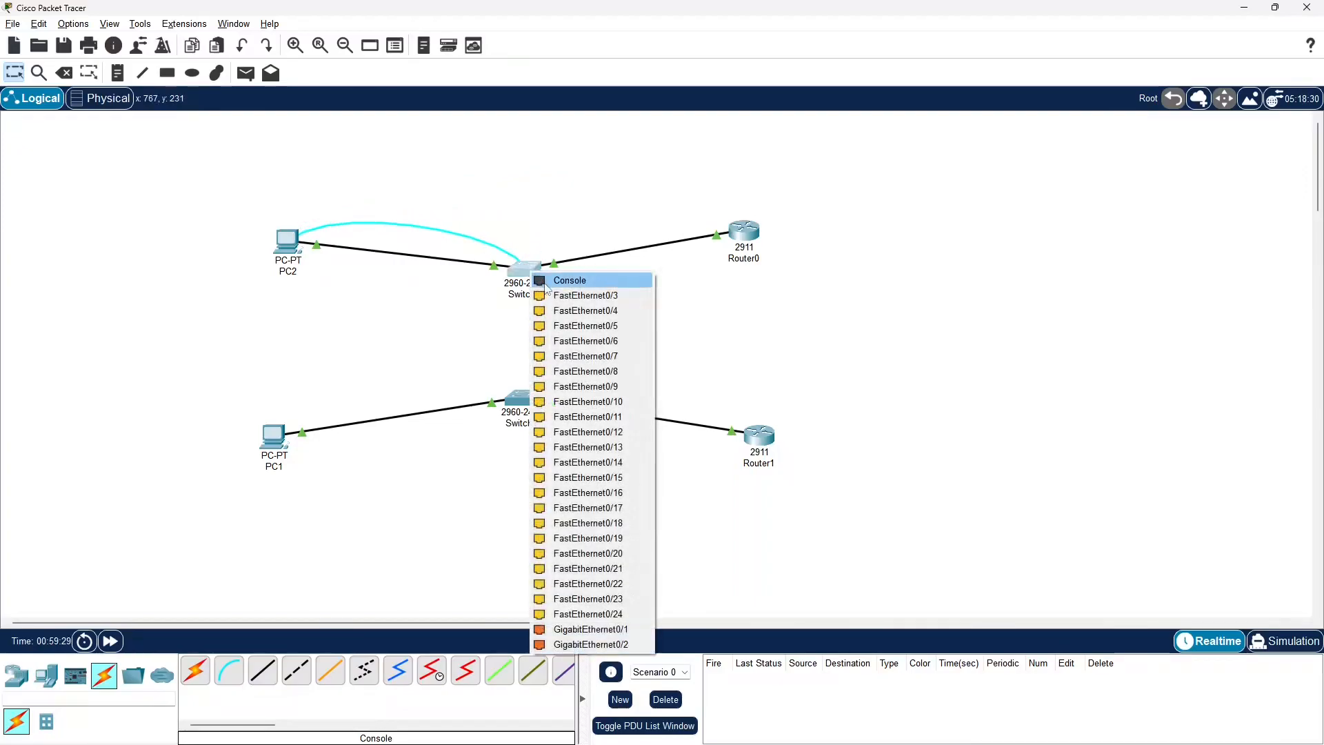
pyautogui.click(553, 276)
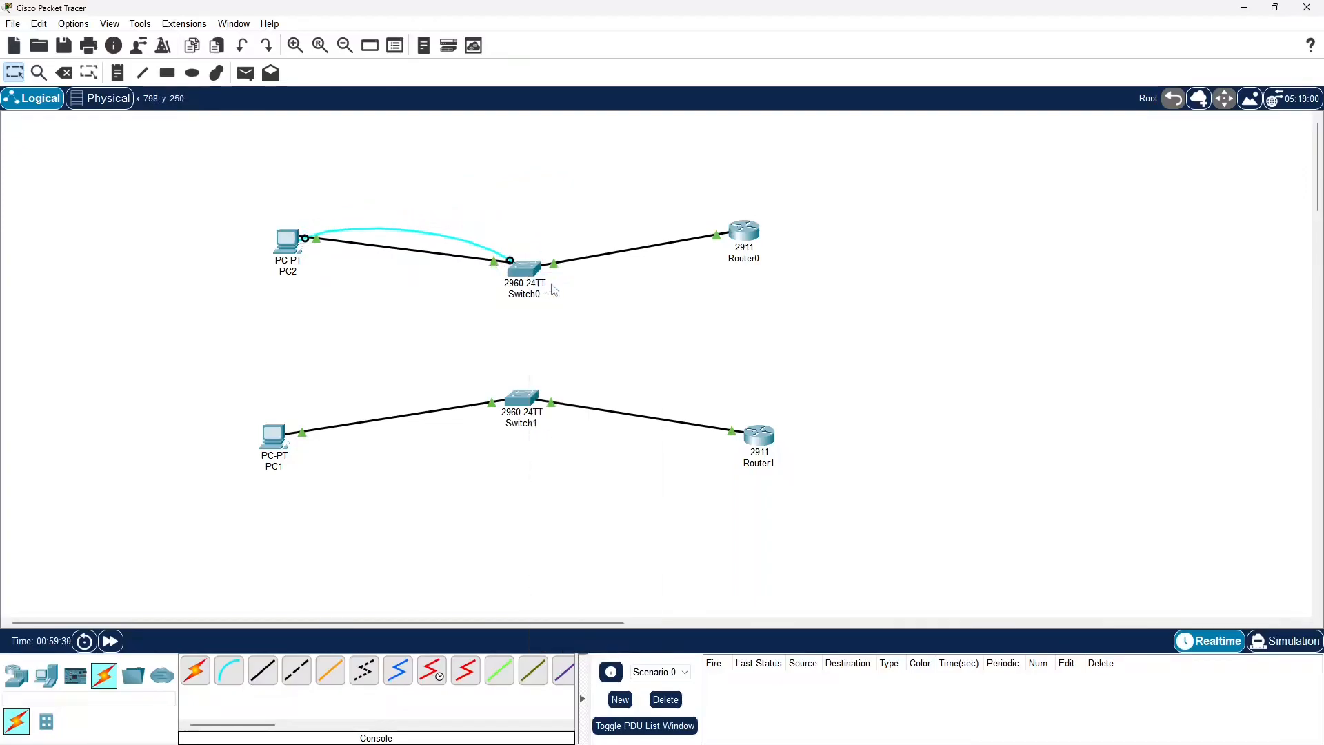
# Start a terminal session from PC2 to Switch0 with the default port settings and bring up the switch's command prompt
pyautogui.click(282, 242)
pyautogui.click(708, 267)
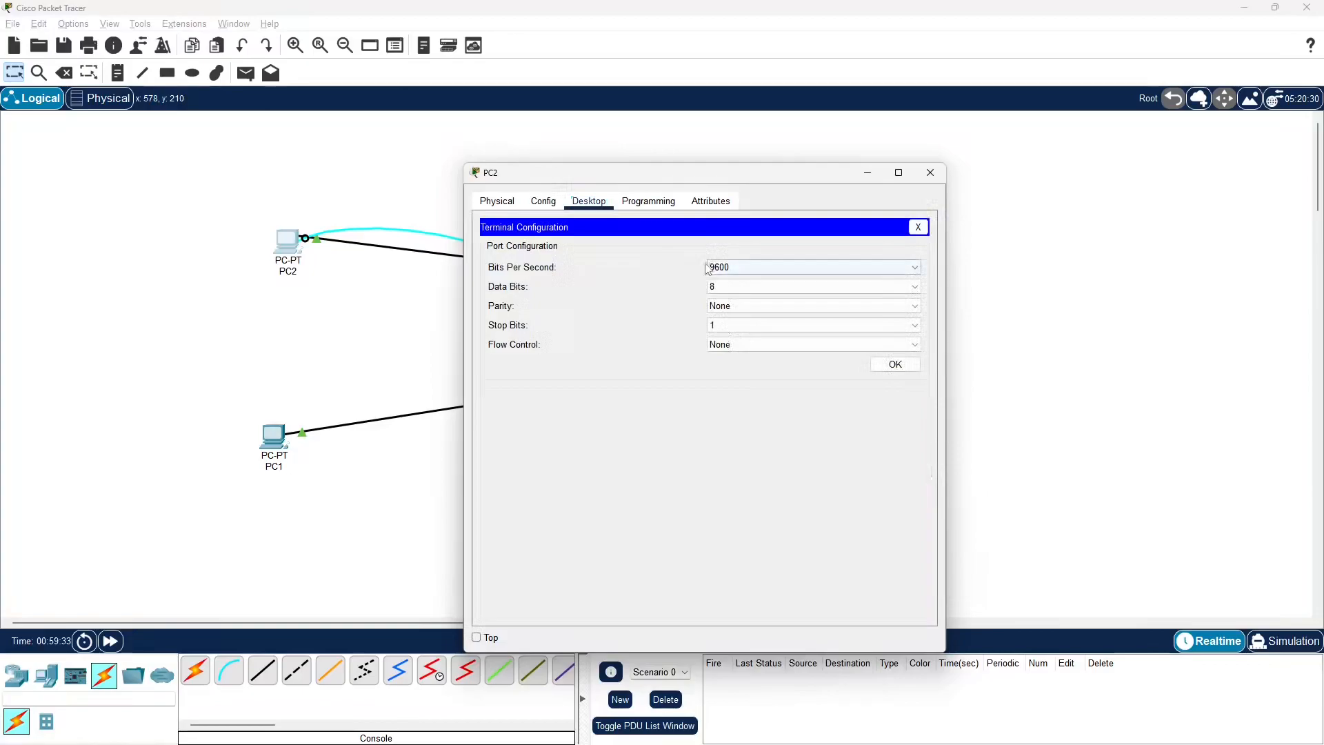
pyautogui.click(893, 364)
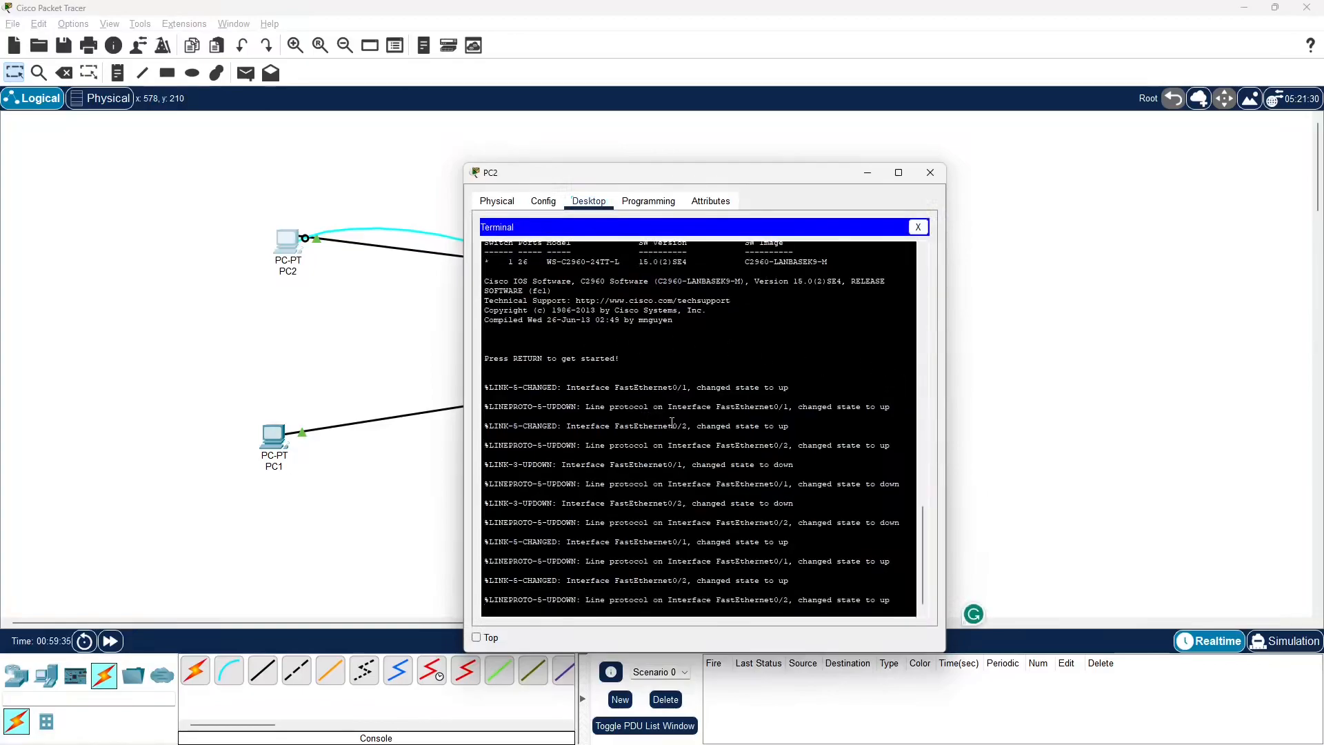
pyautogui.press('Return')
pyautogui.press('Return')
pyautogui.press('Return')
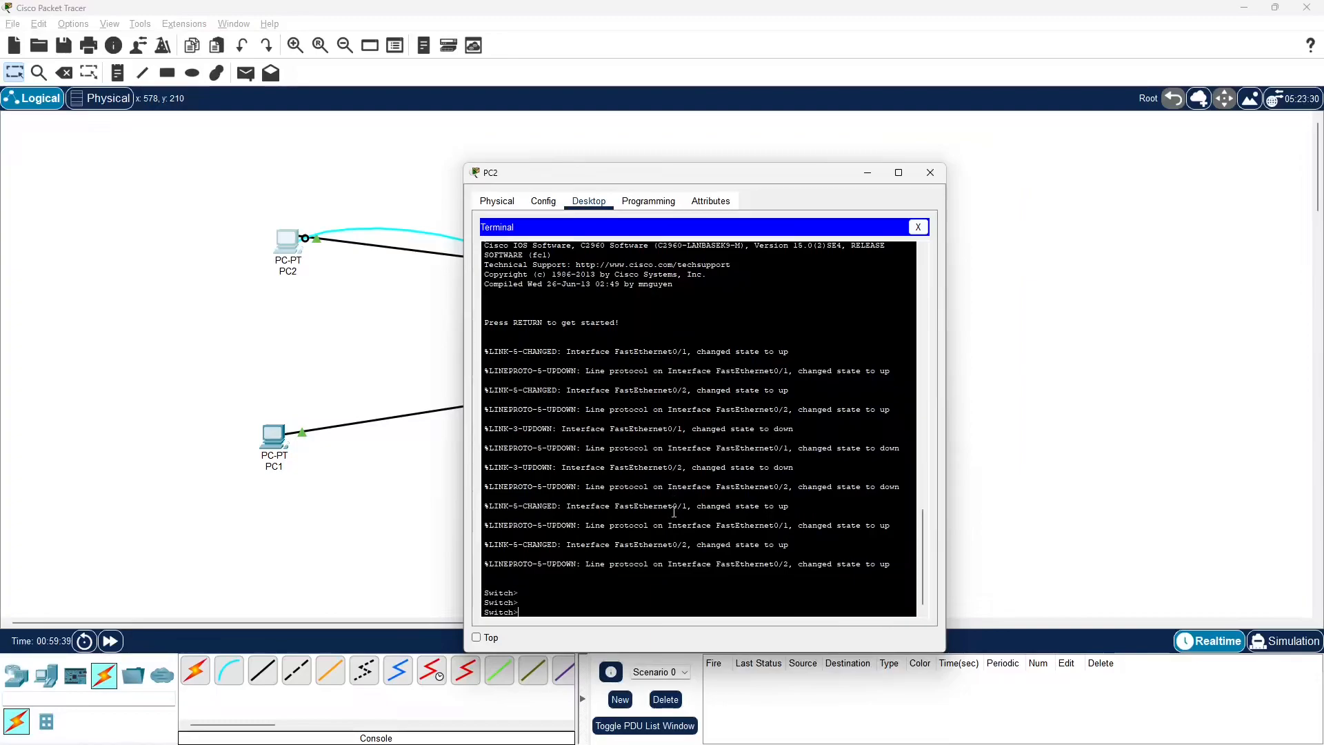
# Enter Switch0's privileged and global configuration modes with en and conf t, and close PC2's window
pyautogui.write('en')
pyautogui.press('Return')
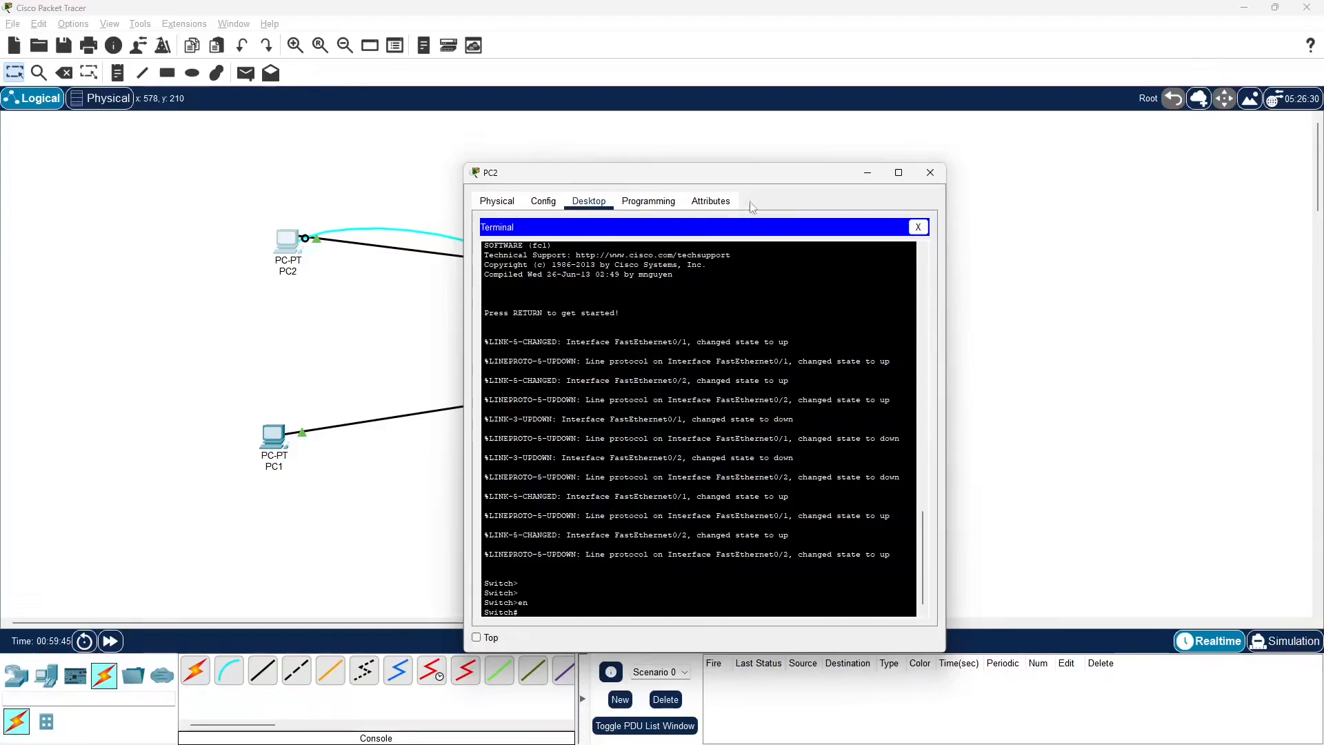
pyautogui.moveTo(773, 181); pyautogui.dragTo(1003, 188)
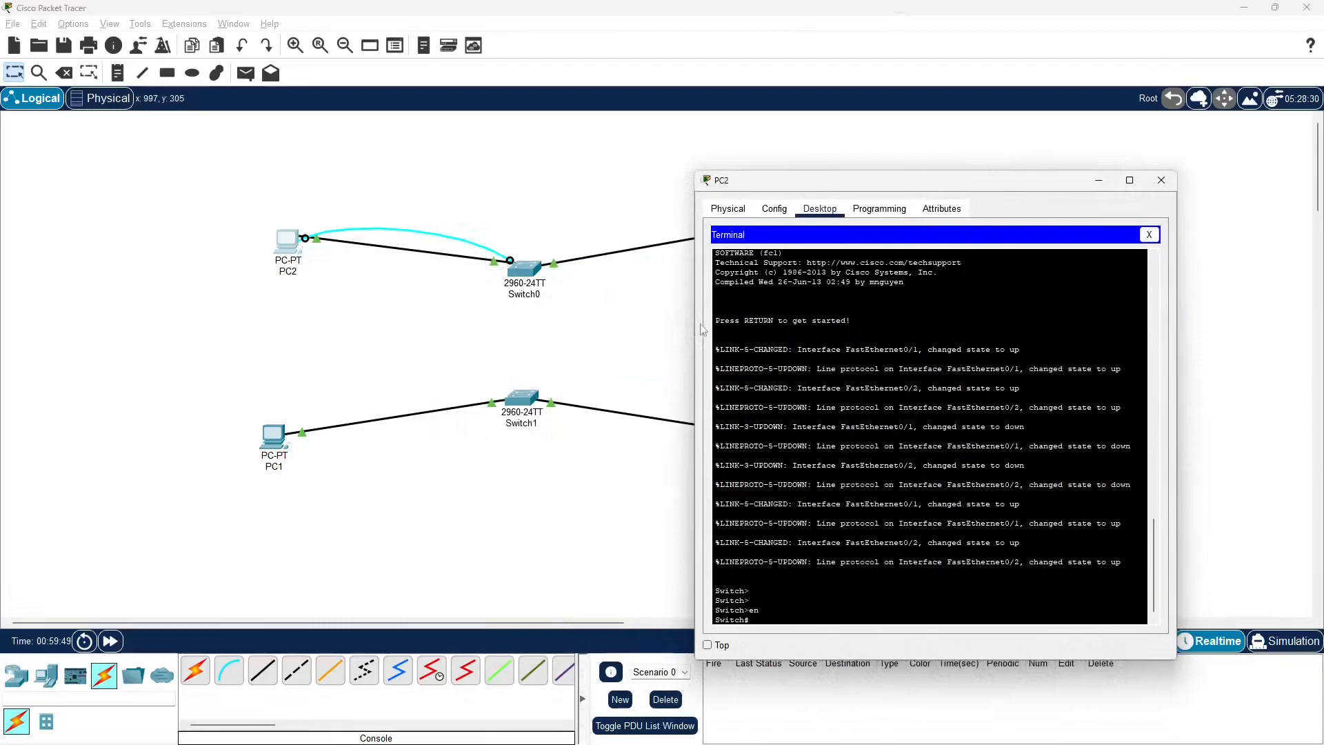
pyautogui.write('nf t')
pyautogui.press('Return')
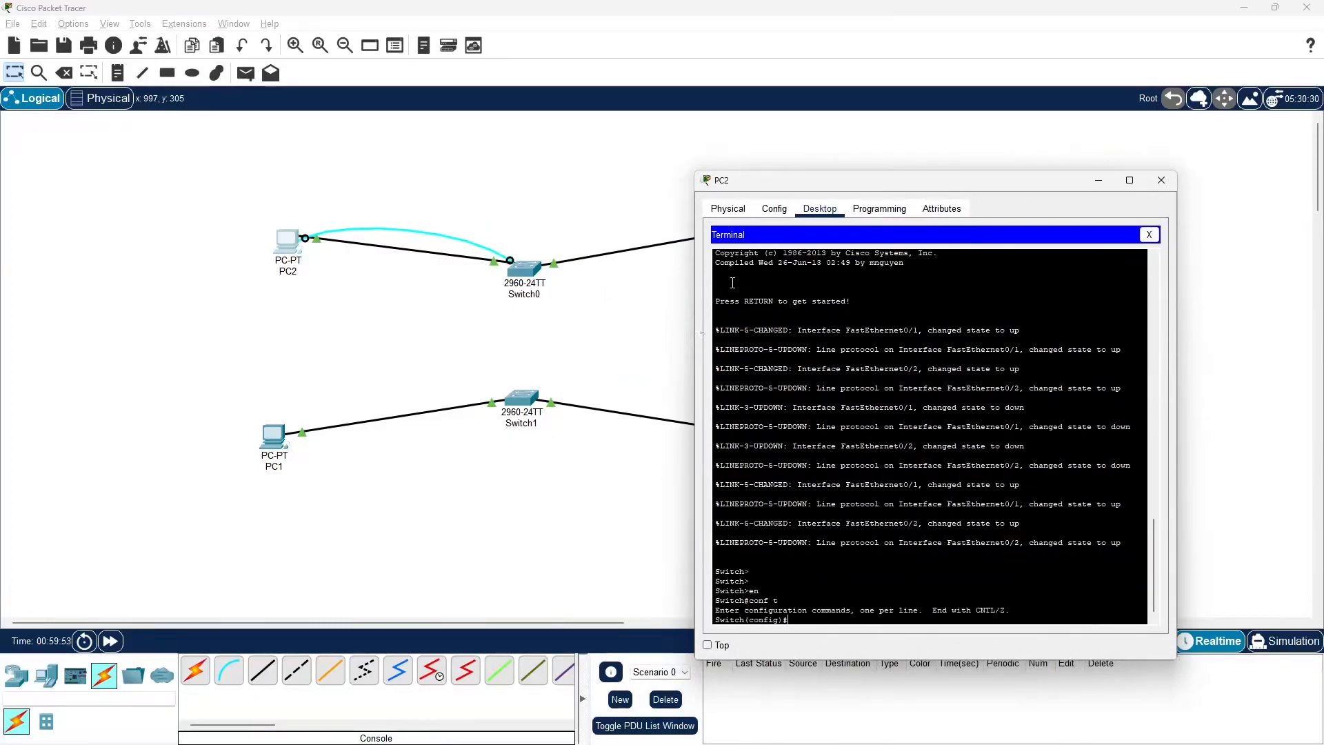
pyautogui.click(1159, 181)
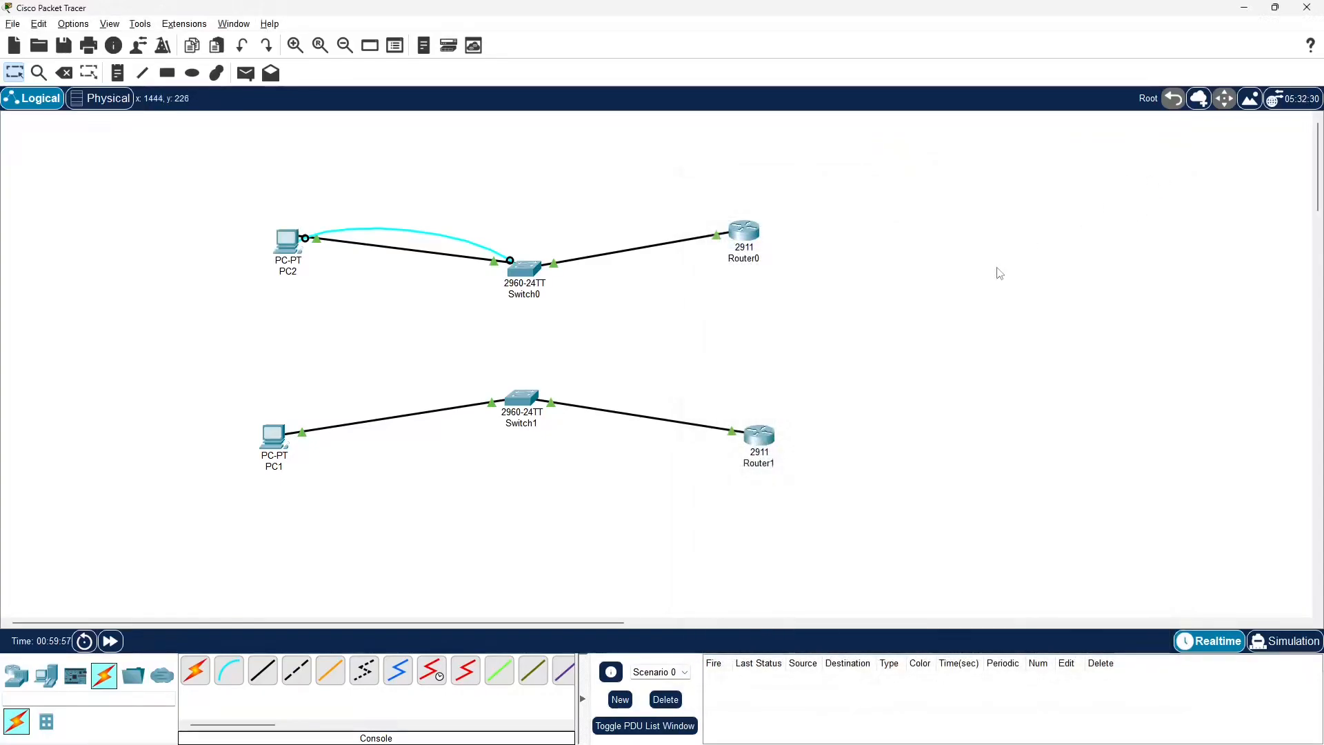